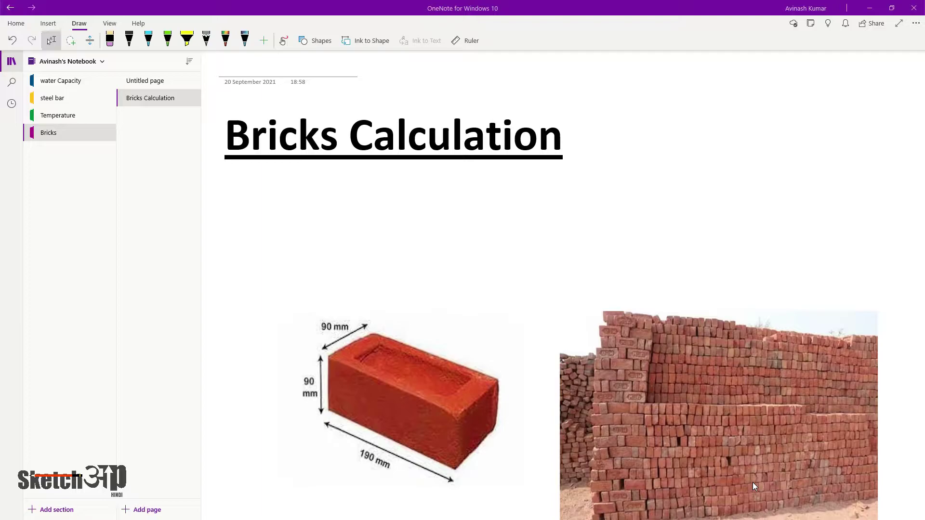
# Step: Scroll through the Bricks Calculation page and tick the brick wall photo in black ink
pyautogui.scroll(-3, 753, 485)
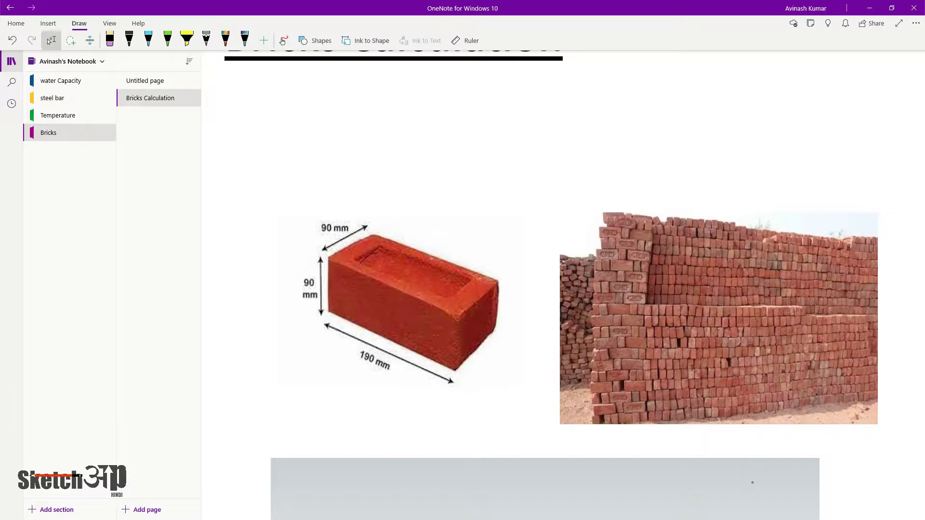
pyautogui.scroll(2, 752, 483)
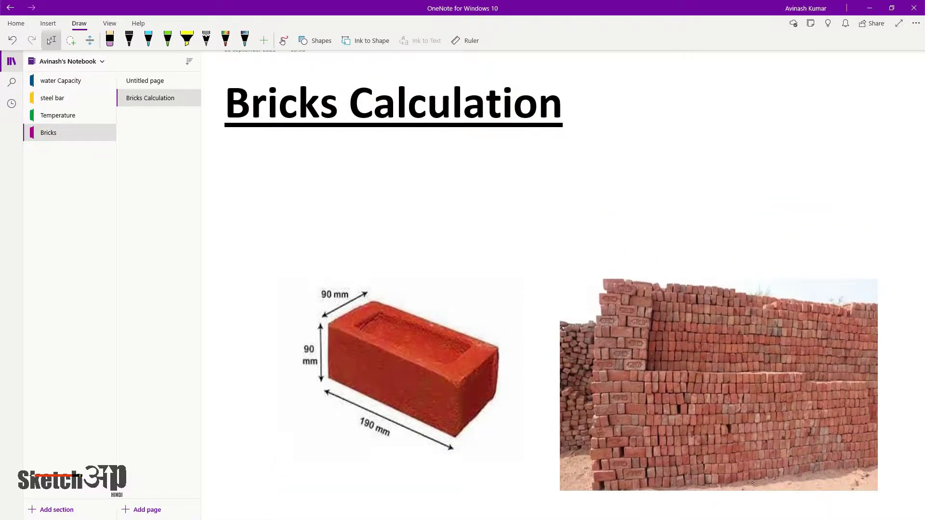
pyautogui.scroll(-3, 753, 483)
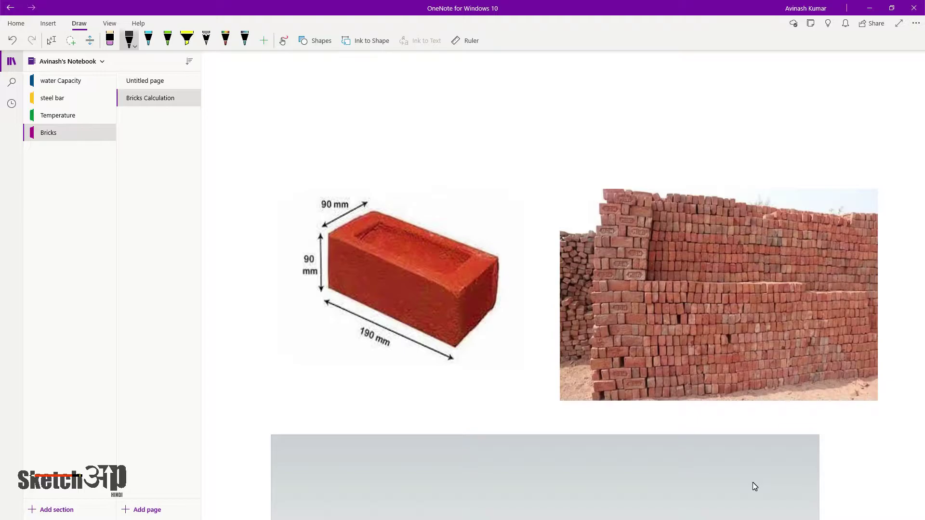
pyautogui.scroll(3, 753, 484)
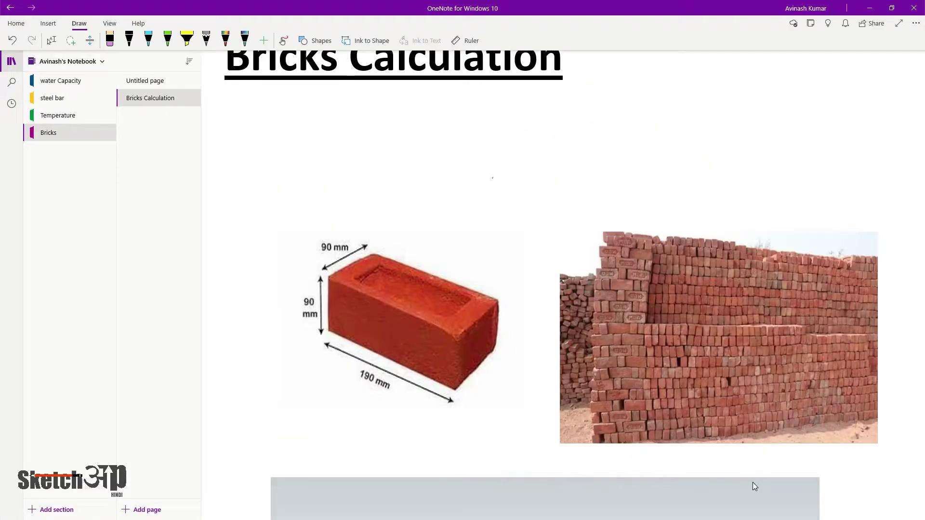
pyautogui.scroll(-2, 755, 484)
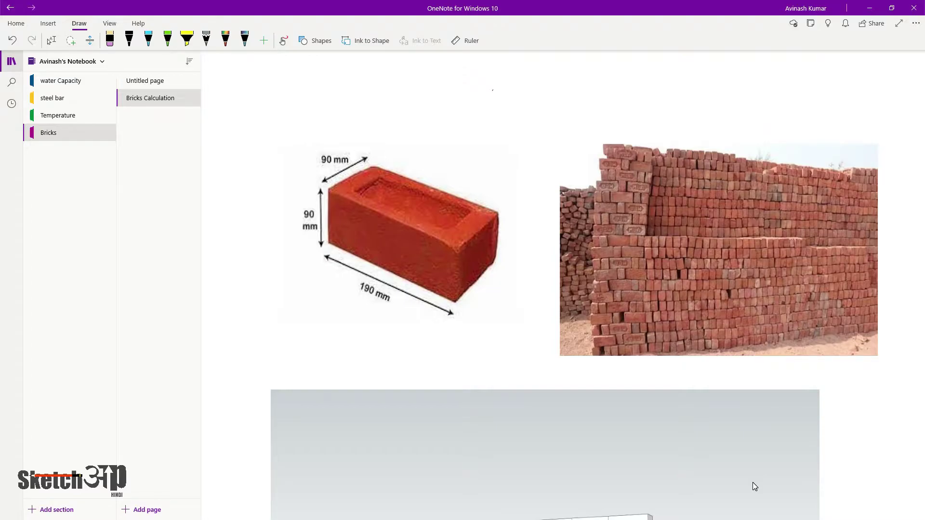
pyautogui.rightClick(522, 306)
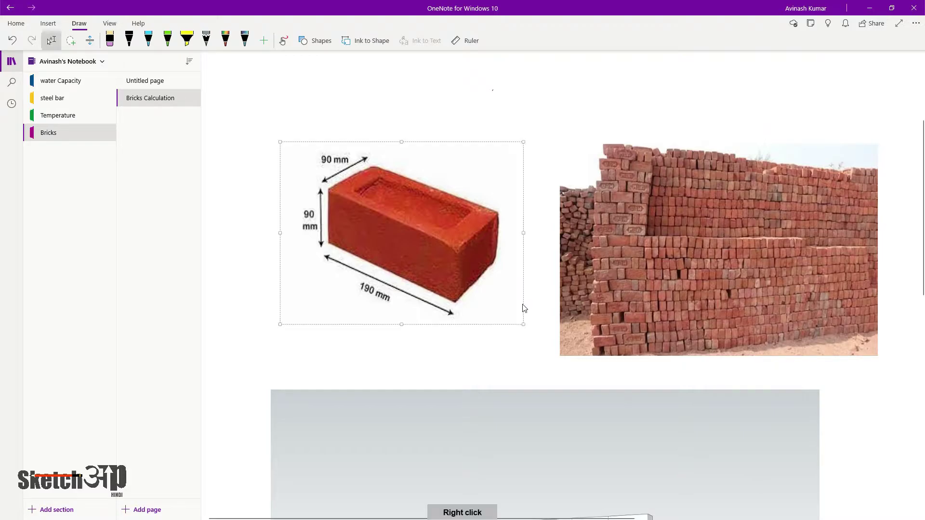
pyautogui.click(535, 255)
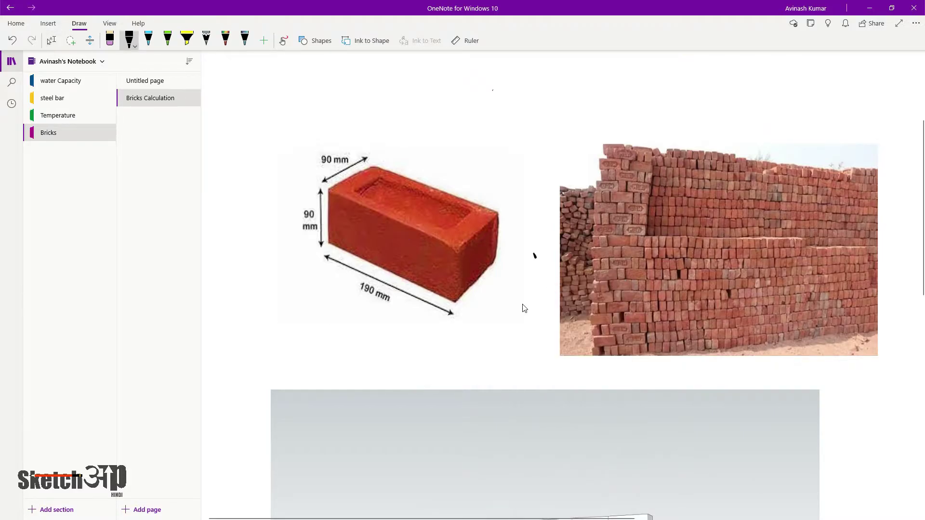
pyautogui.moveTo(536, 336); pyautogui.dragTo(617, 341)
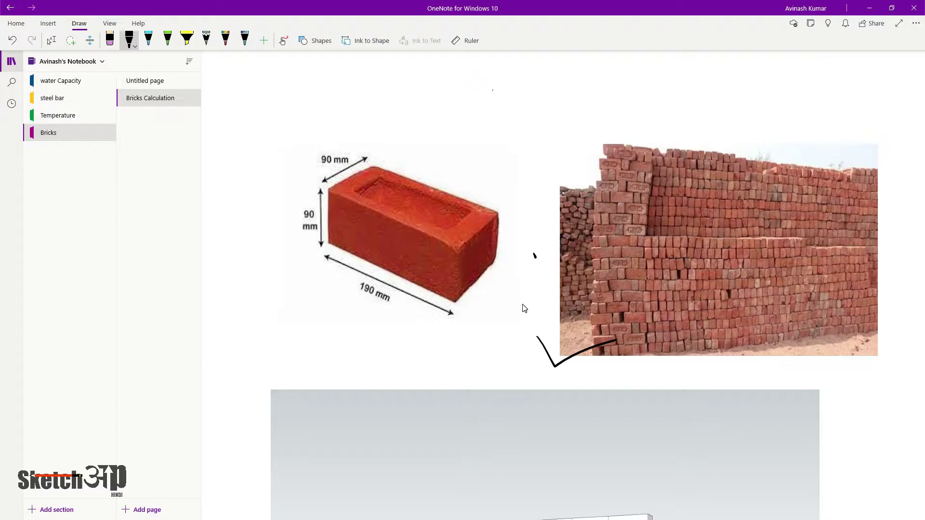
# Step: Tick the staggered brick wall and the left rendered brick wall with the black pen
pyautogui.scroll(-3, 525, 308)
pyautogui.scroll(-1, 522, 305)
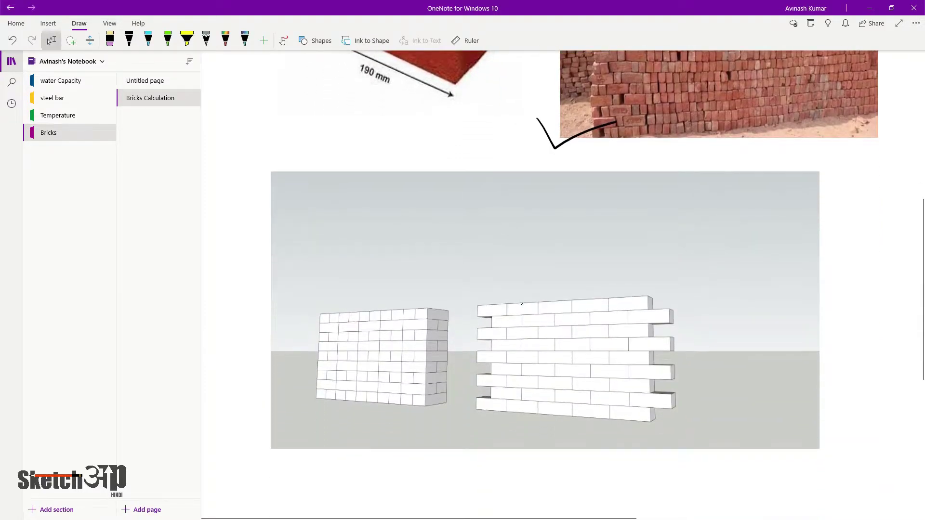
pyautogui.hotkey('alt', 'd')
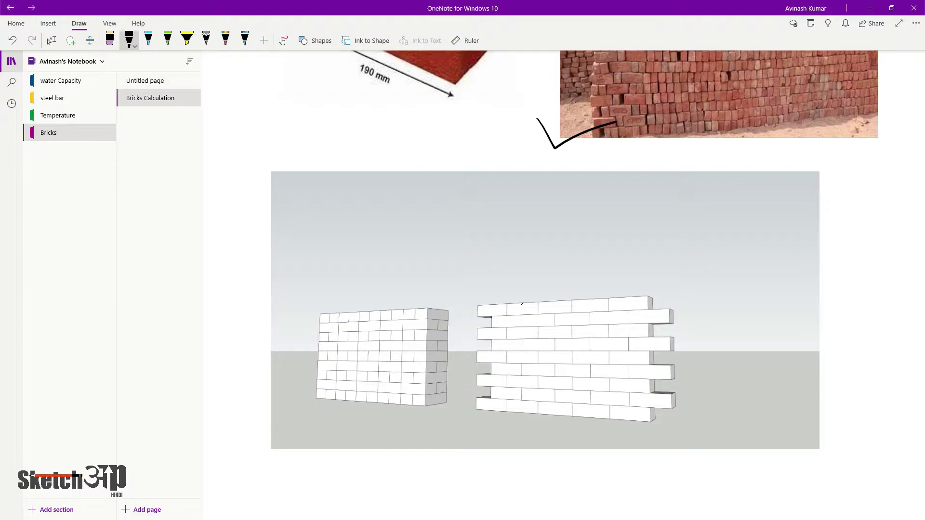
pyautogui.moveTo(537, 330); pyautogui.dragTo(594, 334)
pyautogui.moveTo(367, 347); pyautogui.dragTo(400, 344)
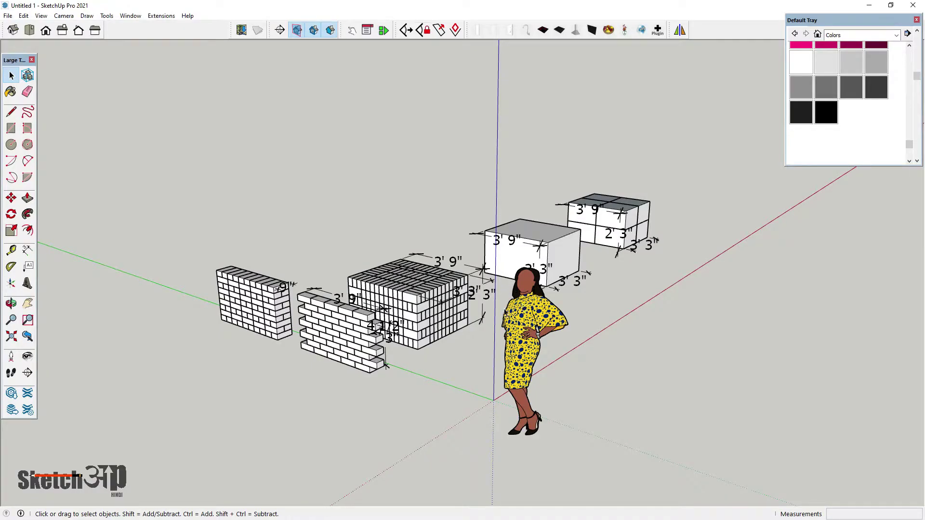
# Step: Orbit and zoom in on the brick models, viewing the brick cube from above and the front
pyautogui.scroll(5, 523, 308)
pyautogui.moveTo(522, 309)
pyautogui.mouseDown(button='middle')
pyautogui.moveTo(202, 352)
pyautogui.moveTo(313, 299)
pyautogui.moveTo(399, 324)
pyautogui.moveTo(369, 305)
pyautogui.mouseUp(button='middle')
pyautogui.scroll(3, 313, 299)
pyautogui.moveTo(449, 312); pyautogui.dragTo(343, 239, button='middle')
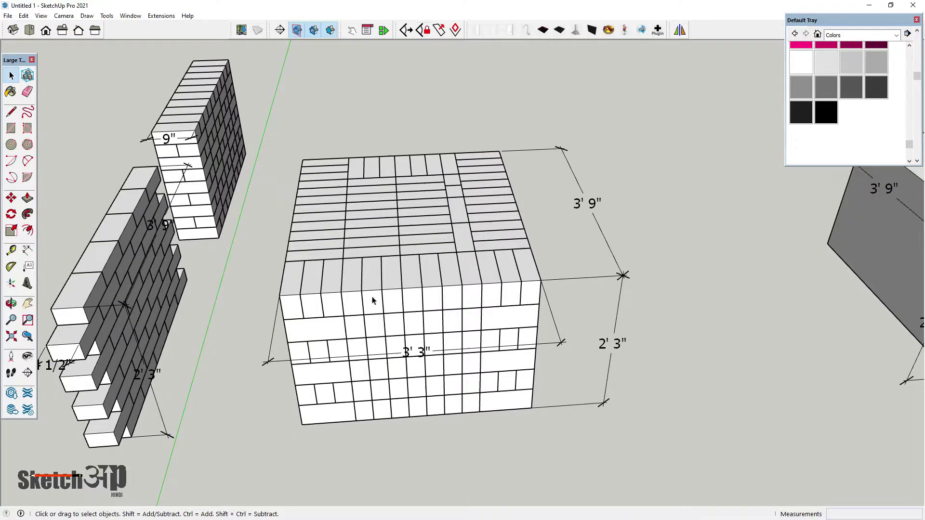
pyautogui.moveTo(380, 287)
pyautogui.mouseDown(button='middle')
pyautogui.moveTo(282, 289)
pyautogui.moveTo(346, 292)
pyautogui.mouseUp(button='middle')
pyautogui.scroll(-3, 324, 288)
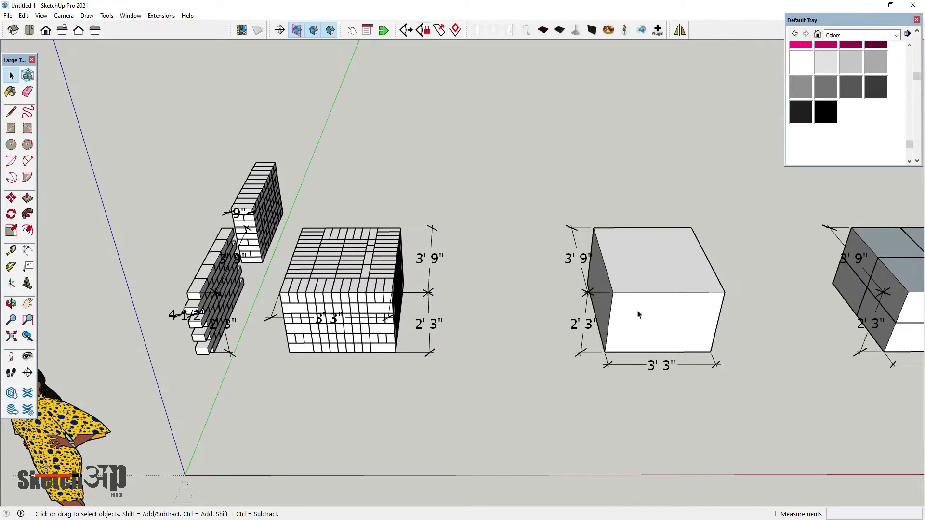
pyautogui.scroll(2, 636, 313)
# Step: Orbit around the boxes' tops and left faces, then return to OneNote
pyautogui.moveTo(634, 294); pyautogui.dragTo(603, 265, button='middle')
pyautogui.scroll(-3, 620, 284)
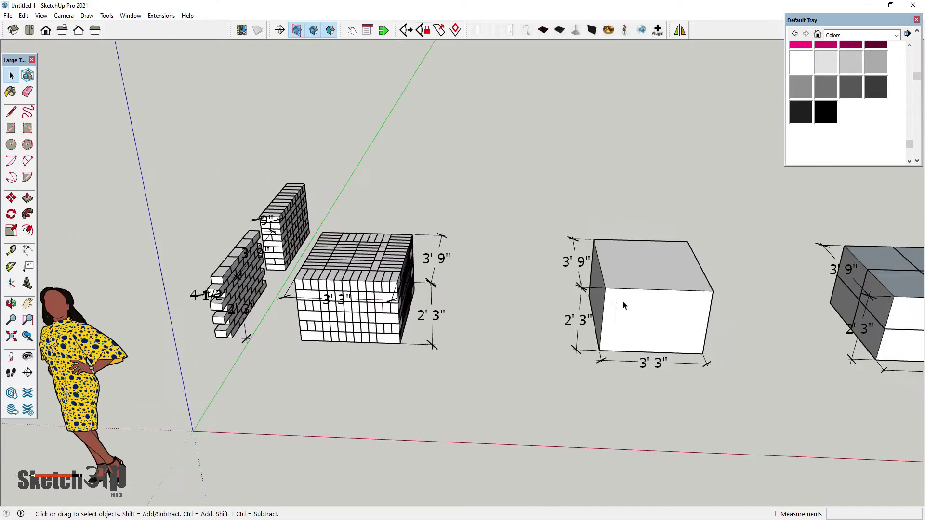
pyautogui.scroll(-2, 451, 341)
pyautogui.moveTo(451, 341)
pyautogui.mouseDown(button='middle')
pyautogui.moveTo(366, 337)
pyautogui.moveTo(324, 302)
pyautogui.moveTo(469, 263)
pyautogui.mouseUp(button='middle')
pyautogui.scroll(3, 356, 337)
pyautogui.scroll(-2, 356, 337)
pyautogui.scroll(2, 470, 263)
pyautogui.scroll(1, 470, 263)
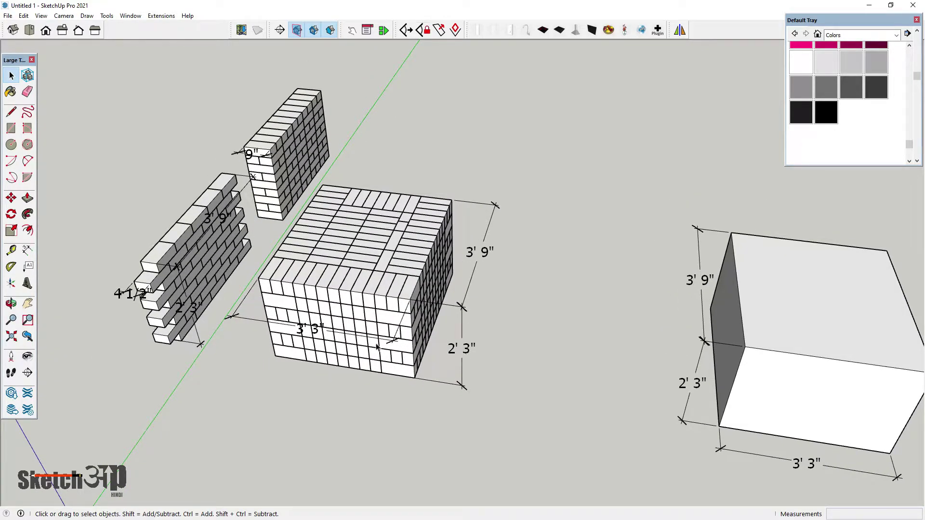
pyautogui.moveTo(379, 349)
pyautogui.mouseDown(button='middle')
pyautogui.moveTo(360, 389)
pyautogui.moveTo(376, 426)
pyautogui.moveTo(417, 373)
pyautogui.moveTo(424, 289)
pyautogui.moveTo(433, 306)
pyautogui.moveTo(482, 313)
pyautogui.mouseUp(button='middle')
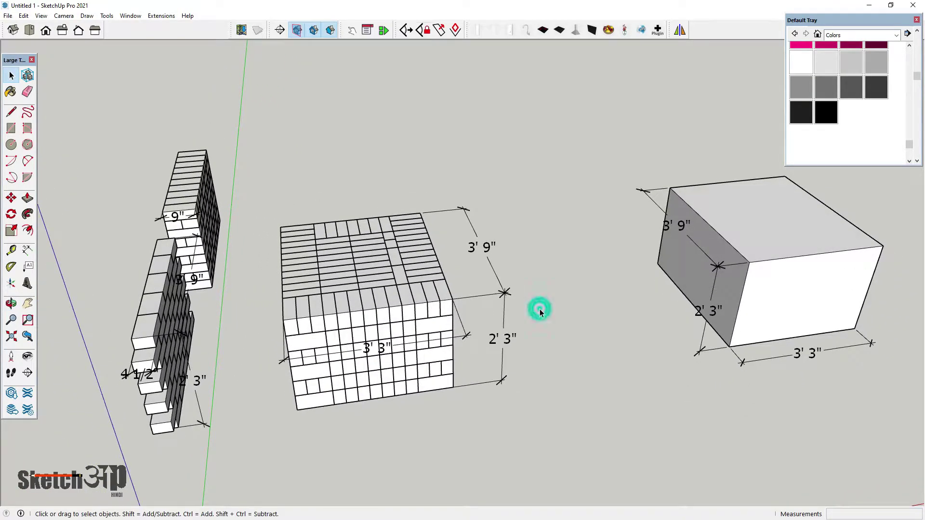
pyautogui.moveTo(539, 311); pyautogui.dragTo(510, 308, button='middle')
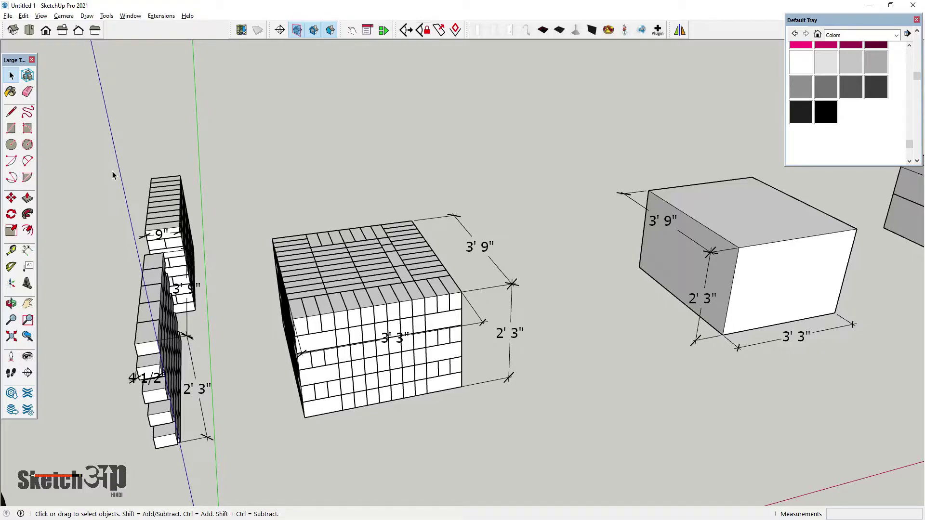
pyautogui.hotkey('alt', 'Tab')
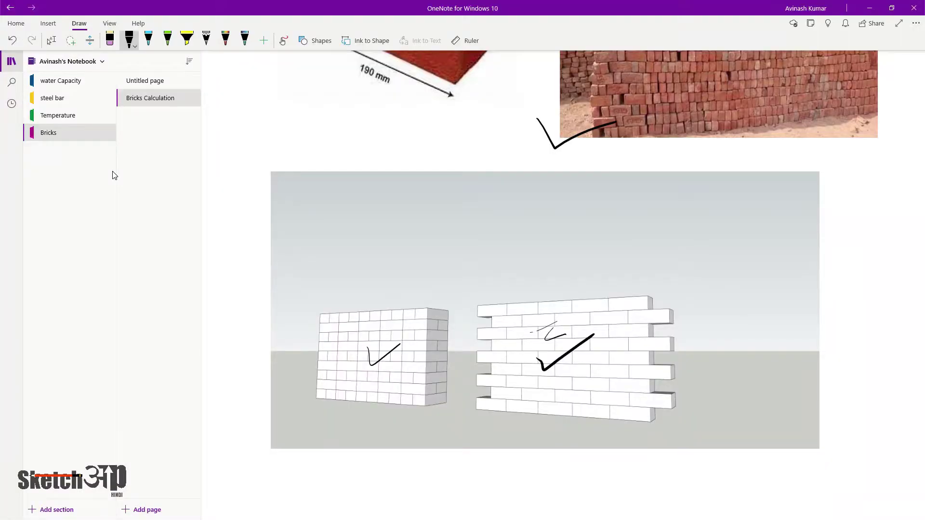
# Step: Move below the wall image and undo the stray ink stroke
pyautogui.scroll(-5, 115, 175)
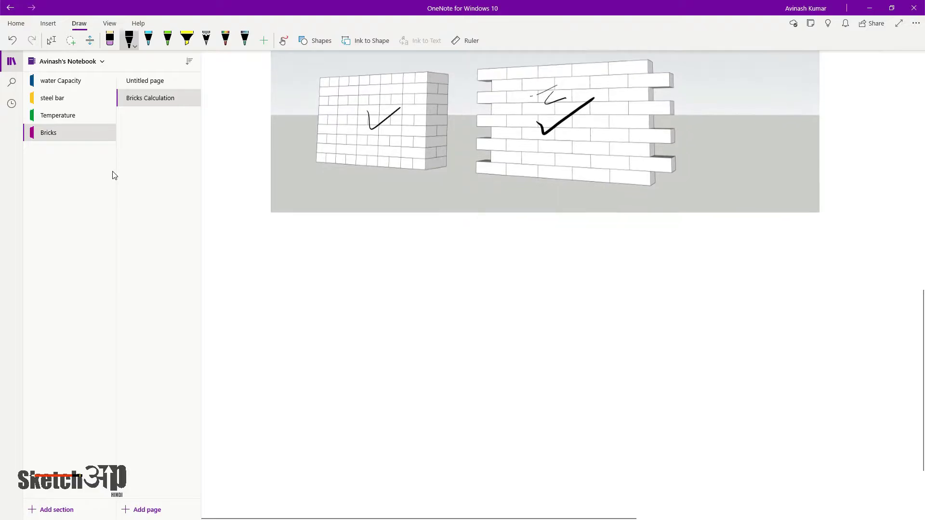
pyautogui.press('Escape')
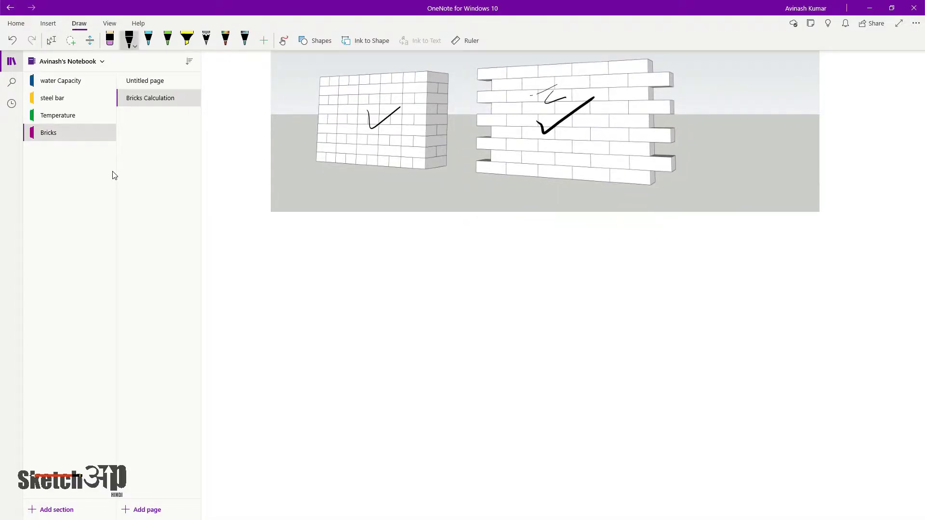
pyautogui.moveTo(284, 211)
pyautogui.mouseDown()
pyautogui.moveTo(283, 227)
pyautogui.moveTo(293, 234)
pyautogui.mouseUp()
pyautogui.press('Escape')
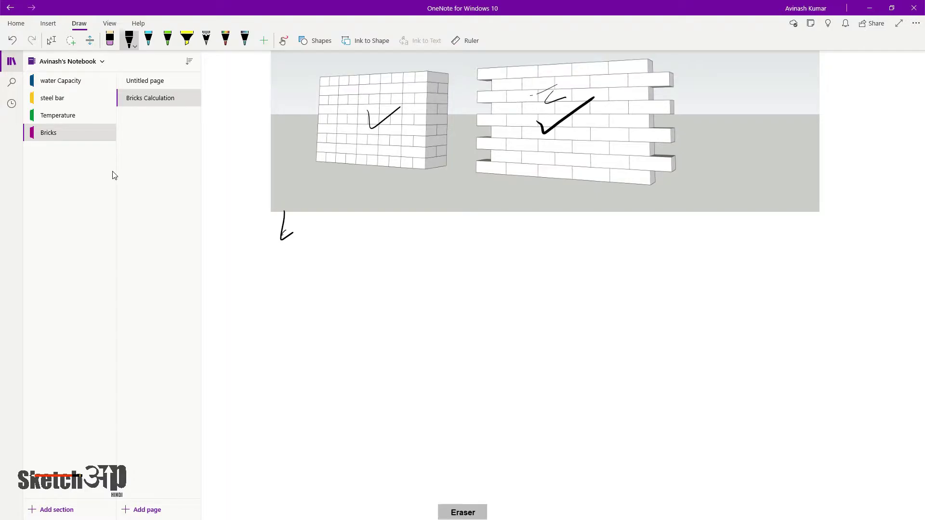
pyautogui.hotkey('ctrl', 'z')
pyautogui.hotkey('alt', 'd')
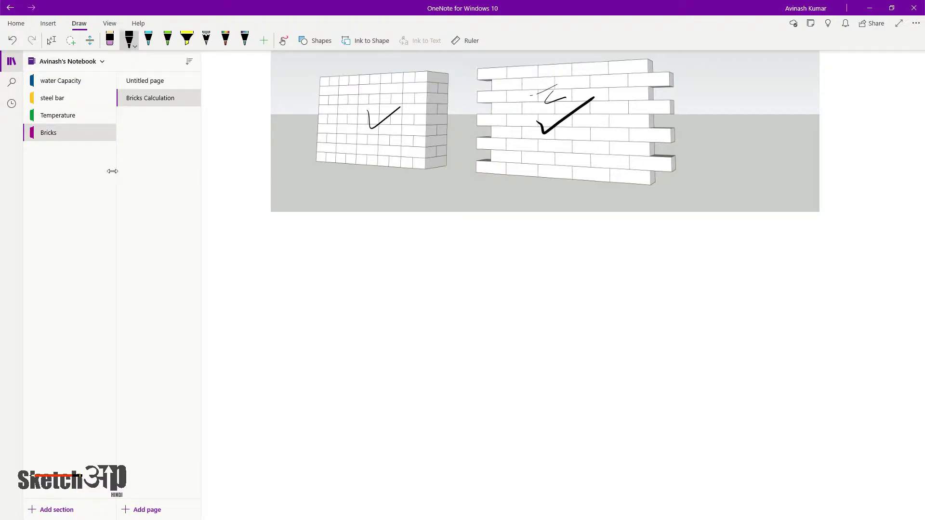
# Step: Handwrite L 3'9" and B 3'-3" below the wall picture
pyautogui.moveTo(238, 252)
pyautogui.mouseDown()
pyautogui.moveTo(232, 265)
pyautogui.moveTo(244, 271)
pyautogui.mouseUp()
pyautogui.click(255, 264)
pyautogui.moveTo(280, 250)
pyautogui.mouseDown()
pyautogui.moveTo(287, 271)
pyautogui.moveTo(320, 258)
pyautogui.moveTo(320, 267)
pyautogui.moveTo(302, 253)
pyautogui.moveTo(327, 250)
pyautogui.mouseUp()
pyautogui.moveTo(336, 239); pyautogui.dragTo(335, 249)
pyautogui.moveTo(233, 295); pyautogui.dragTo(234, 312)
pyautogui.moveTo(239, 298)
pyautogui.mouseDown()
pyautogui.moveTo(238, 316)
pyautogui.moveTo(267, 305)
pyautogui.mouseUp()
pyautogui.moveTo(265, 299)
pyautogui.mouseDown()
pyautogui.moveTo(274, 300)
pyautogui.moveTo(268, 310)
pyautogui.moveTo(309, 300)
pyautogui.moveTo(300, 312)
pyautogui.mouseUp()
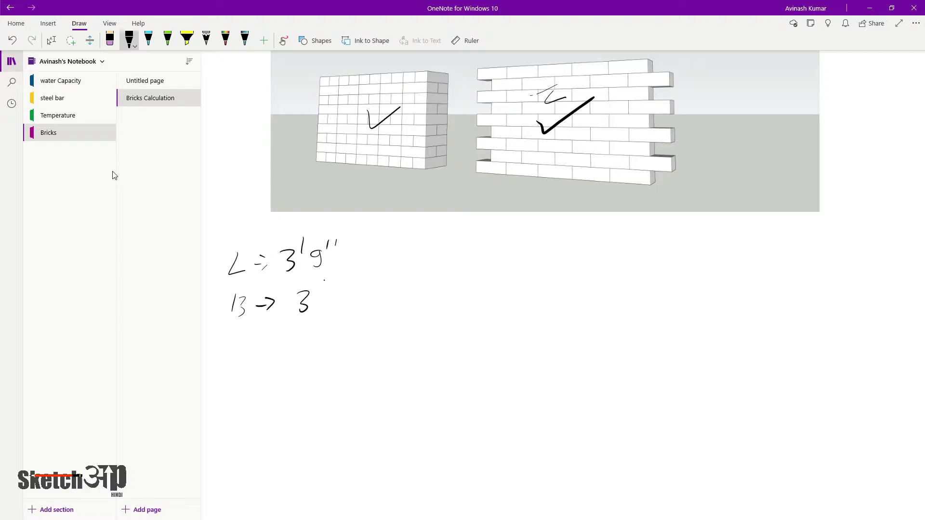
pyautogui.moveTo(324, 282); pyautogui.dragTo(323, 293)
pyautogui.moveTo(336, 293)
pyautogui.mouseDown()
pyautogui.moveTo(335, 306)
pyautogui.moveTo(353, 289)
pyautogui.mouseUp()
pyautogui.moveTo(362, 278); pyautogui.dragTo(360, 289)
# Step: Handwrite H 2'-3" and an arrow starting the result line
pyautogui.moveTo(235, 334); pyautogui.dragTo(232, 351)
pyautogui.moveTo(237, 345); pyautogui.dragTo(247, 347)
pyautogui.moveTo(264, 333); pyautogui.dragTo(270, 332)
pyautogui.moveTo(257, 343); pyautogui.dragTo(273, 349)
pyautogui.moveTo(305, 333)
pyautogui.mouseDown()
pyautogui.moveTo(302, 350)
pyautogui.moveTo(312, 348)
pyautogui.mouseUp()
pyautogui.moveTo(323, 322); pyautogui.dragTo(326, 341)
pyautogui.moveTo(339, 327)
pyautogui.mouseDown()
pyautogui.moveTo(340, 345)
pyautogui.moveTo(364, 326)
pyautogui.mouseUp()
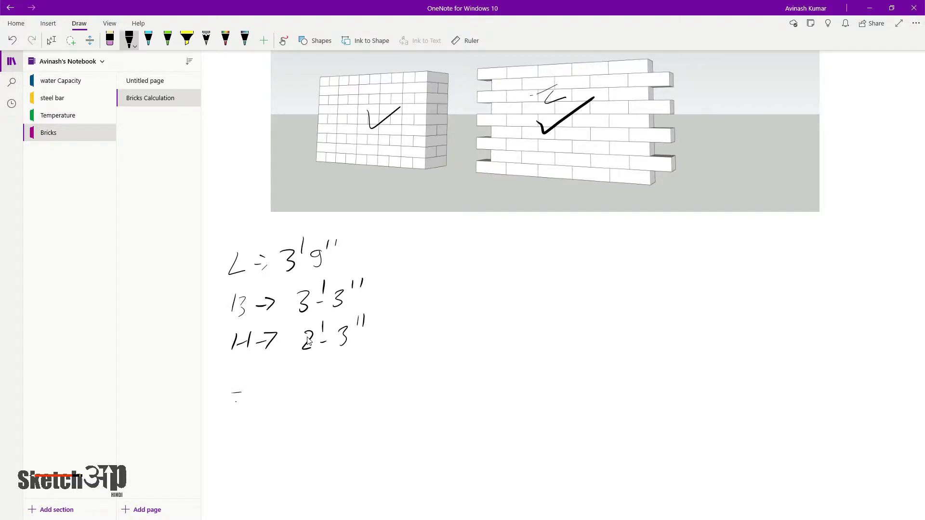
pyautogui.moveTo(235, 401); pyautogui.dragTo(241, 401)
pyautogui.moveTo(242, 386); pyautogui.dragTo(247, 404)
# Step: Switch to SketchUp and view the walls and boxes from above
pyautogui.hotkey('alt', 'Tab')
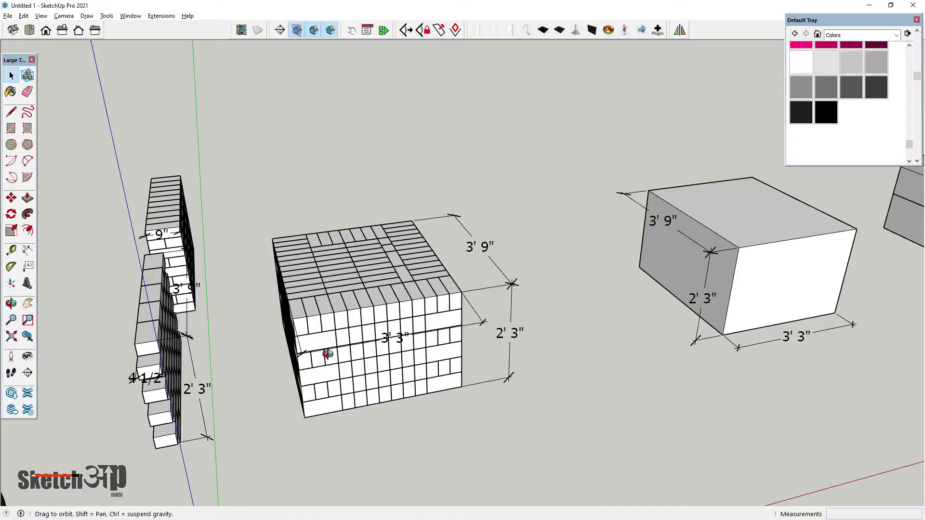
pyautogui.moveTo(324, 355); pyautogui.dragTo(447, 342, button='middle')
pyautogui.scroll(2, 301, 400)
pyautogui.scroll(2, 299, 395)
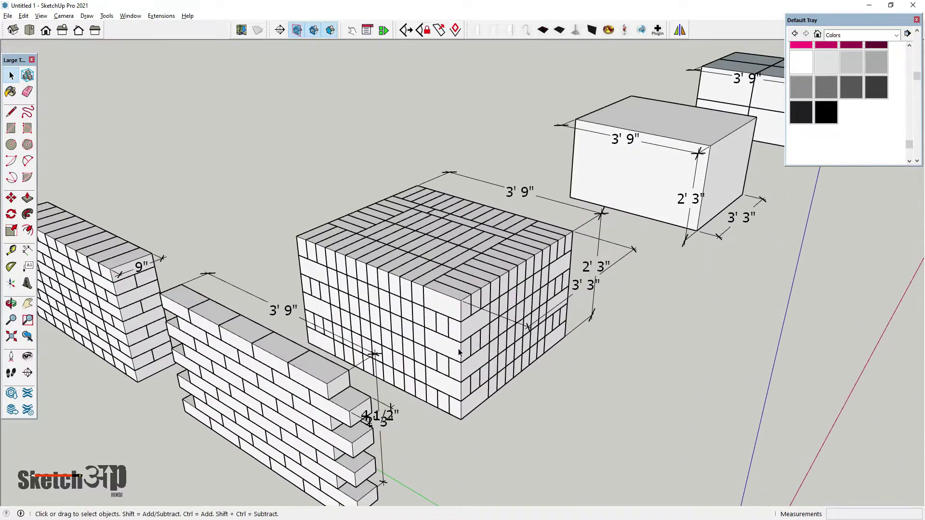
pyautogui.scroll(1, 293, 389)
pyautogui.scroll(-3, 295, 379)
pyautogui.scroll(-1, 304, 370)
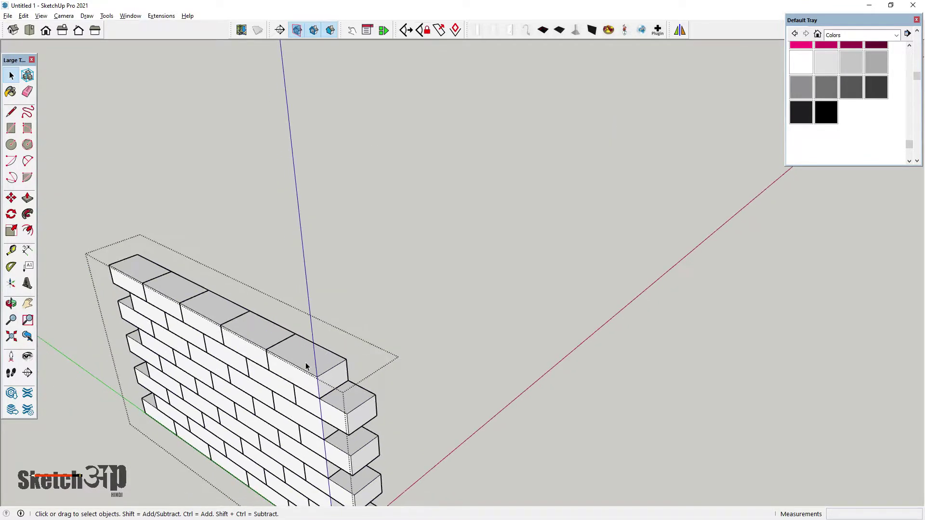
pyautogui.scroll(-3, 306, 367)
# Step: Dimension a single brick: 9" length, 4 1/2" width and 3" height
pyautogui.click(27, 250)
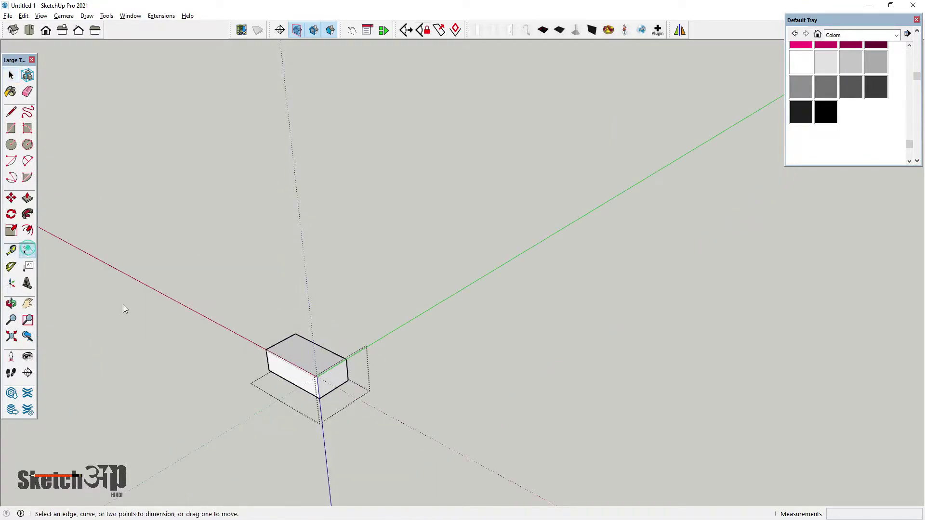
pyautogui.click(318, 377)
pyautogui.click(267, 350)
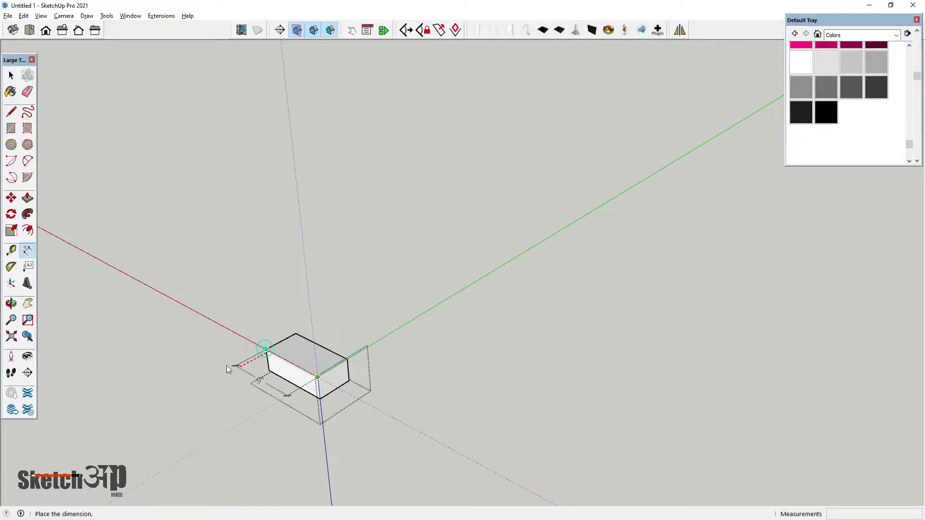
pyautogui.click(226, 372)
pyautogui.scroll(1, 295, 370)
pyautogui.click(323, 378)
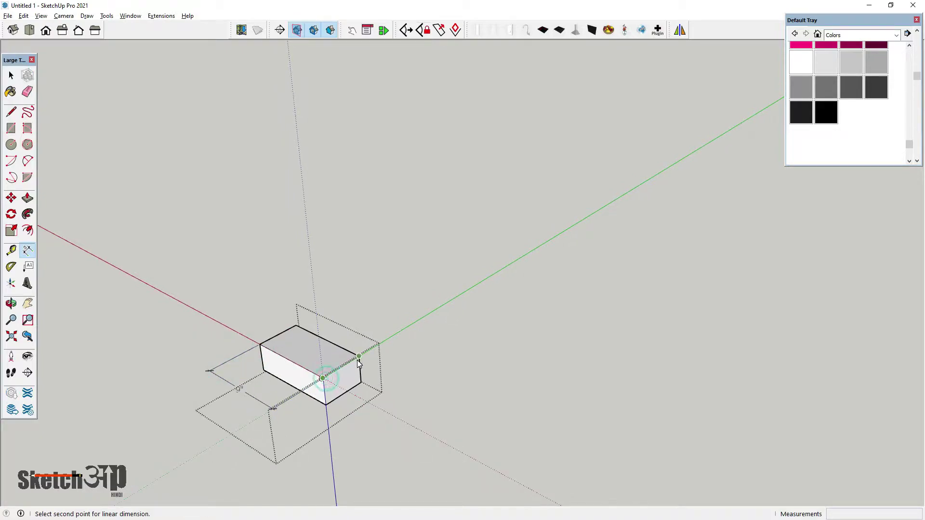
pyautogui.click(359, 356)
pyautogui.click(376, 374)
pyautogui.scroll(1, 340, 351)
pyautogui.click(319, 385)
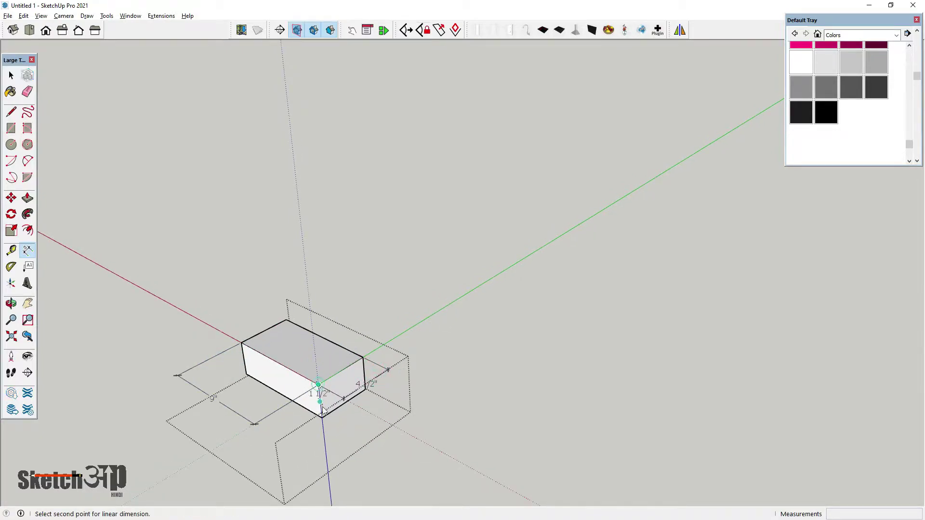
pyautogui.click(323, 418)
# Step: Orbit to a lower view of the brick, then return to OneNote
pyautogui.click(292, 419)
pyautogui.moveTo(292, 419)
pyautogui.mouseDown(button='middle')
pyautogui.moveTo(319, 351)
pyautogui.moveTo(270, 389)
pyautogui.moveTo(324, 374)
pyautogui.moveTo(421, 375)
pyautogui.mouseUp(button='middle')
pyautogui.scroll(2, 270, 389)
pyautogui.press('space')
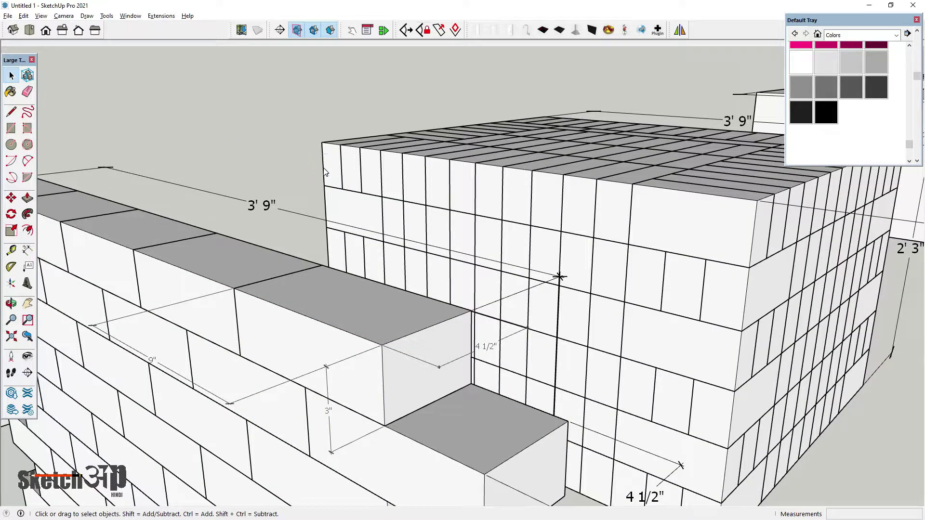
pyautogui.hotkey('alt', 'Tab')
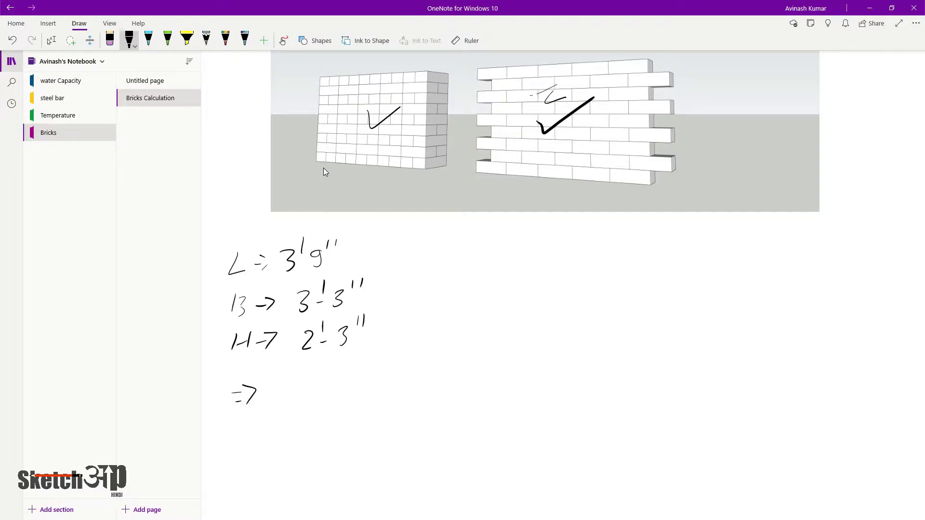
# Step: Write 'Total' above the wall dimensions, a vertical divider, and a 'Brick size' heading
pyautogui.moveTo(213, 236)
pyautogui.mouseDown()
pyautogui.moveTo(237, 225)
pyautogui.moveTo(226, 243)
pyautogui.mouseUp()
pyautogui.moveTo(237, 233); pyautogui.dragTo(273, 232)
pyautogui.moveTo(285, 213); pyautogui.dragTo(283, 232)
pyautogui.moveTo(565, 216)
pyautogui.mouseDown()
pyautogui.moveTo(544, 284)
pyautogui.moveTo(536, 424)
pyautogui.mouseUp()
pyautogui.moveTo(605, 221)
pyautogui.mouseDown()
pyautogui.moveTo(604, 243)
pyautogui.moveTo(641, 224)
pyautogui.moveTo(649, 235)
pyautogui.moveTo(678, 229)
pyautogui.mouseUp()
pyautogui.moveTo(690, 216)
pyautogui.mouseDown()
pyautogui.moveTo(691, 229)
pyautogui.moveTo(706, 235)
pyautogui.mouseUp()
pyautogui.moveTo(729, 227)
pyautogui.mouseDown()
pyautogui.moveTo(736, 242)
pyautogui.moveTo(771, 235)
pyautogui.mouseUp()
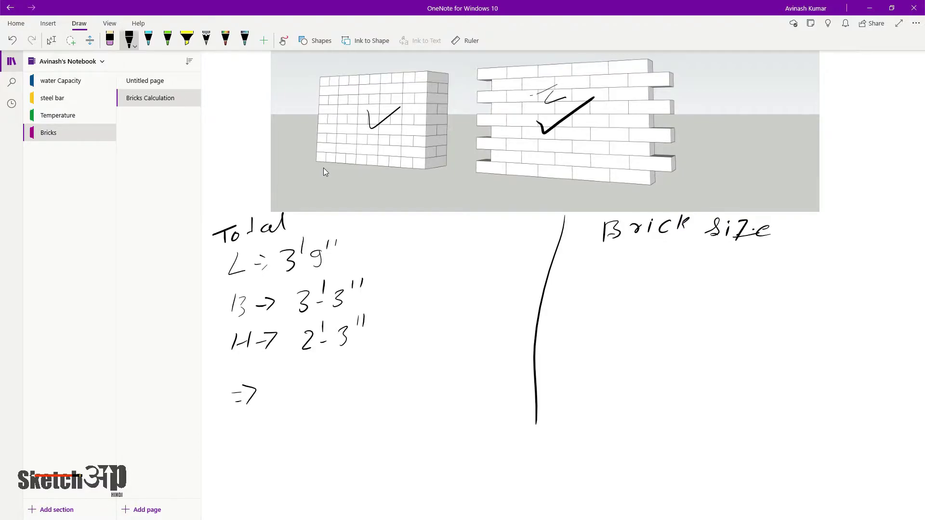
# Step: Under Brick size, write L => 9" and B => 4.5"
pyautogui.moveTo(577, 278); pyautogui.dragTo(581, 279)
pyautogui.moveTo(584, 276)
pyautogui.mouseDown()
pyautogui.moveTo(593, 277)
pyautogui.moveTo(584, 292)
pyautogui.mouseUp()
pyautogui.moveTo(621, 264)
pyautogui.mouseDown()
pyautogui.moveTo(624, 280)
pyautogui.moveTo(641, 275)
pyautogui.mouseUp()
pyautogui.moveTo(643, 272)
pyautogui.mouseDown()
pyautogui.moveTo(664, 281)
pyautogui.moveTo(680, 270)
pyautogui.mouseUp()
pyautogui.moveTo(691, 261); pyautogui.dragTo(689, 271)
pyautogui.moveTo(616, 310); pyautogui.dragTo(616, 323)
pyautogui.moveTo(619, 308)
pyautogui.mouseDown()
pyautogui.moveTo(622, 321)
pyautogui.moveTo(644, 319)
pyautogui.mouseUp()
pyautogui.moveTo(648, 309)
pyautogui.mouseDown()
pyautogui.moveTo(650, 320)
pyautogui.moveTo(701, 315)
pyautogui.mouseUp()
pyautogui.moveTo(702, 308)
pyautogui.mouseDown()
pyautogui.moveTo(704, 318)
pyautogui.moveTo(719, 305)
pyautogui.moveTo(718, 316)
pyautogui.moveTo(740, 307)
pyautogui.mouseUp()
pyautogui.moveTo(744, 300); pyautogui.dragTo(743, 307)
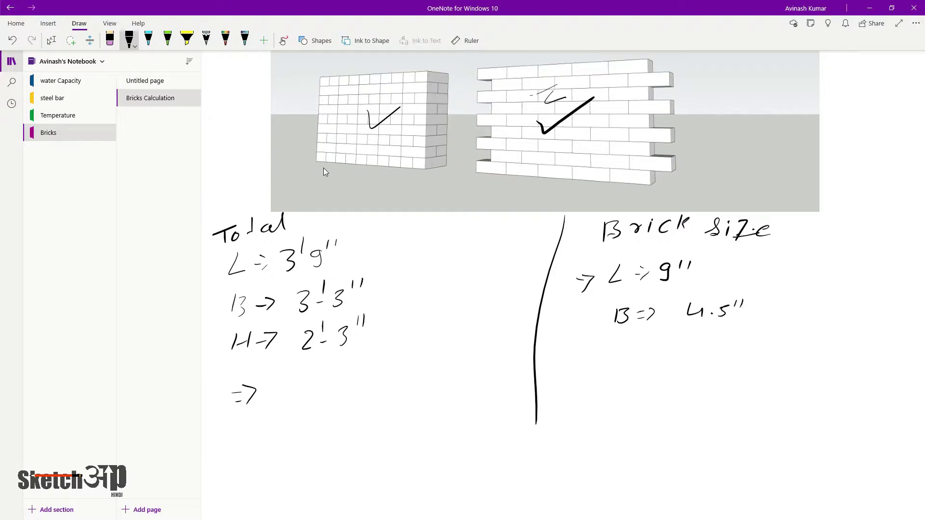
# Step: Write H => 3" and underline both the brick size list and the totals
pyautogui.moveTo(623, 340); pyautogui.dragTo(623, 351)
pyautogui.moveTo(624, 346); pyautogui.dragTo(628, 345)
pyautogui.moveTo(636, 342)
pyautogui.mouseDown()
pyautogui.moveTo(636, 353)
pyautogui.moveTo(688, 359)
pyautogui.moveTo(715, 347)
pyautogui.mouseUp()
pyautogui.moveTo(627, 374); pyautogui.dragTo(690, 382)
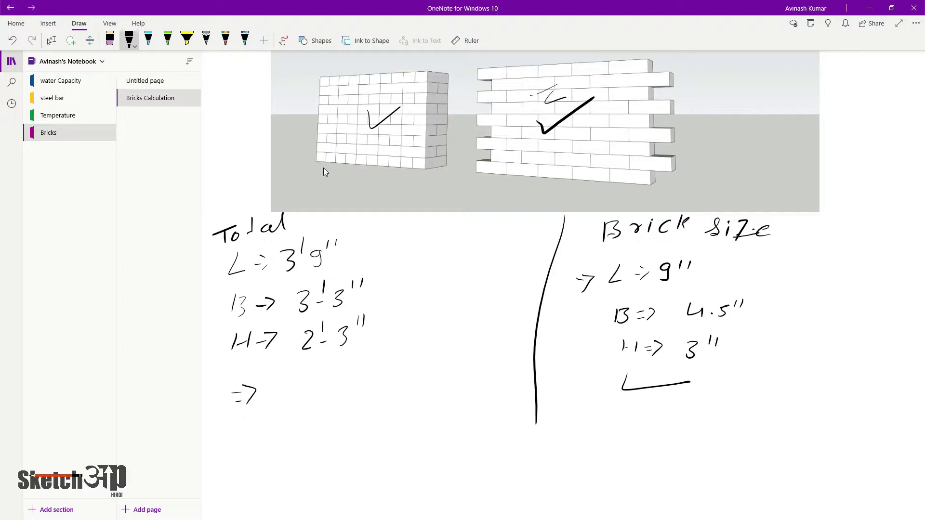
pyautogui.moveTo(267, 373)
pyautogui.mouseDown()
pyautogui.moveTo(330, 362)
pyautogui.moveTo(327, 374)
pyautogui.mouseUp()
pyautogui.scroll(-5, 324, 171)
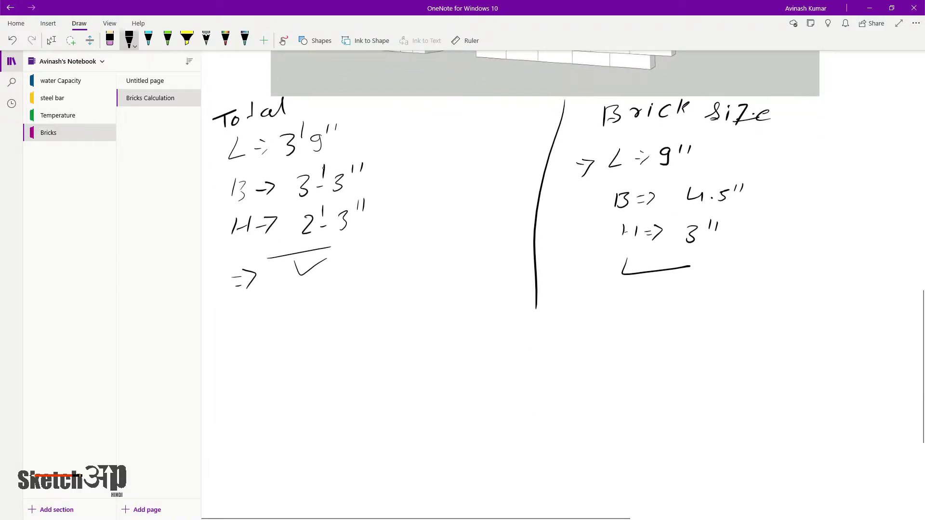
# Step: Add underlines beneath the height total and the brick sizes
pyautogui.click(50, 40)
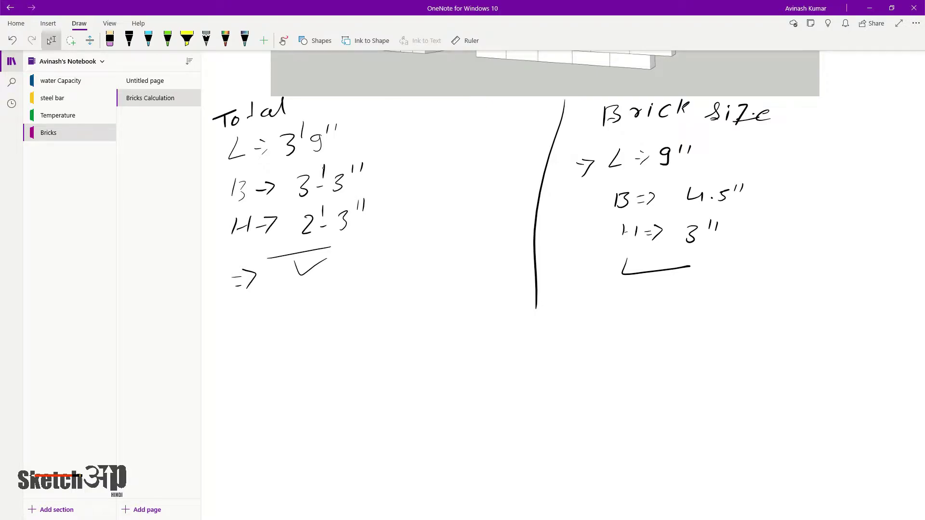
pyautogui.scroll(1, 323, 169)
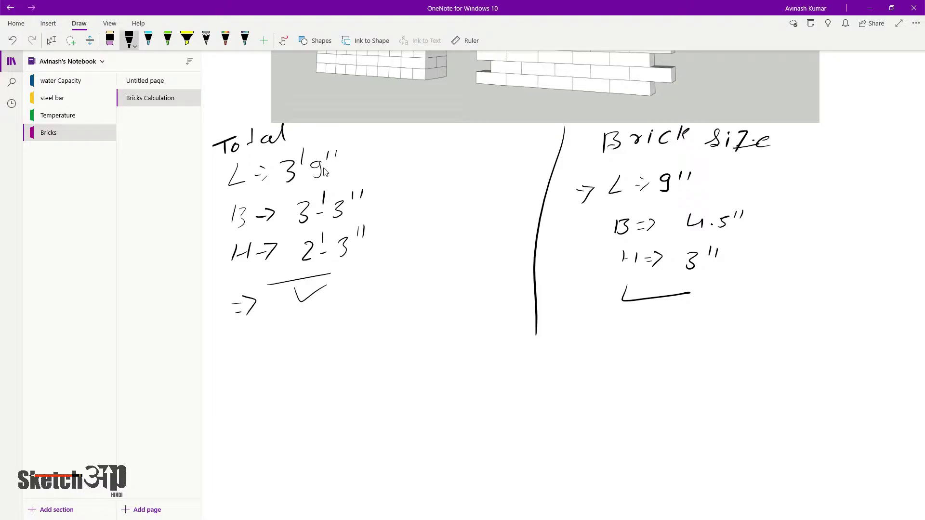
pyautogui.moveTo(306, 274); pyautogui.dragTo(358, 270)
pyautogui.moveTo(624, 285); pyautogui.dragTo(705, 289)
# Step: Write inch conversions 45", 39" and 27" with arrows beside the L, B, H totals
pyautogui.moveTo(370, 151); pyautogui.dragTo(379, 149)
pyautogui.moveTo(377, 164); pyautogui.dragTo(388, 154)
pyautogui.moveTo(424, 150); pyautogui.dragTo(430, 167)
pyautogui.moveTo(454, 152)
pyautogui.mouseDown()
pyautogui.moveTo(442, 153)
pyautogui.moveTo(439, 167)
pyautogui.mouseUp()
pyautogui.moveTo(459, 143); pyautogui.dragTo(463, 156)
pyautogui.moveTo(383, 203); pyautogui.dragTo(396, 206)
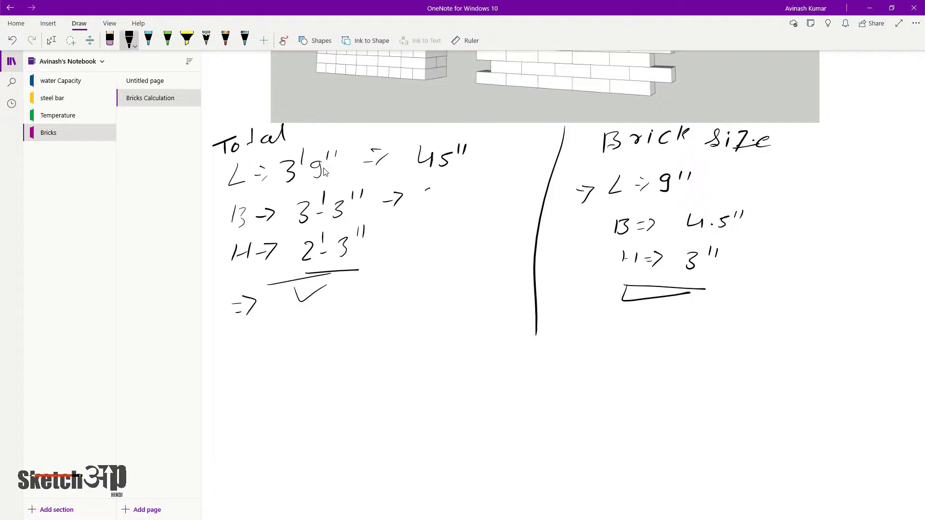
pyautogui.moveTo(427, 189)
pyautogui.mouseDown()
pyautogui.moveTo(432, 205)
pyautogui.moveTo(449, 207)
pyautogui.moveTo(466, 191)
pyautogui.mouseUp()
pyautogui.moveTo(473, 183); pyautogui.dragTo(470, 196)
pyautogui.moveTo(396, 247); pyautogui.dragTo(403, 246)
pyautogui.moveTo(404, 242)
pyautogui.mouseDown()
pyautogui.moveTo(408, 254)
pyautogui.moveTo(473, 236)
pyautogui.mouseUp()
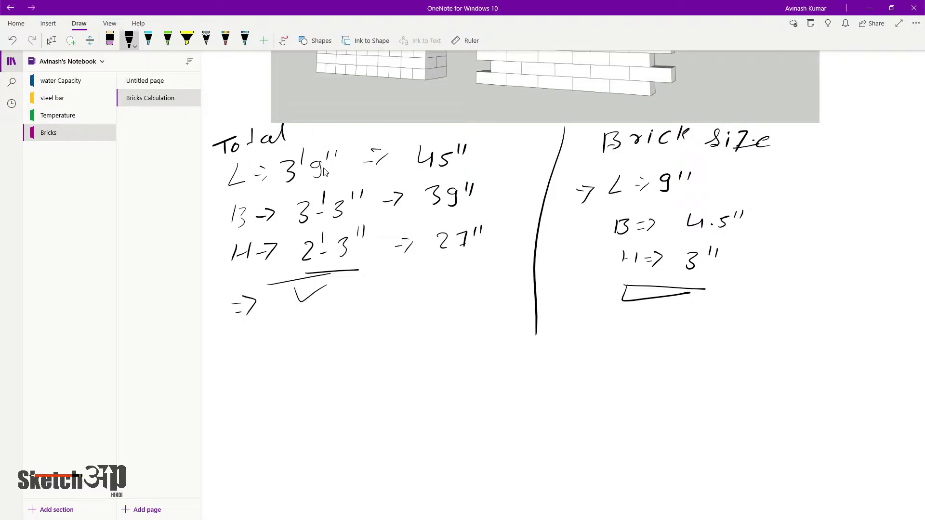
# Step: Start a new 'Bricks →' line below the totals
pyautogui.moveTo(227, 423); pyautogui.dragTo(229, 440)
pyautogui.moveTo(230, 420)
pyautogui.mouseDown()
pyautogui.moveTo(235, 439)
pyautogui.moveTo(274, 426)
pyautogui.mouseUp()
pyautogui.moveTo(288, 406)
pyautogui.mouseDown()
pyautogui.moveTo(286, 416)
pyautogui.moveTo(342, 404)
pyautogui.mouseUp()
# Step: Ink 'Bricks ->' and the fraction 45×39×27 over 9×4.5×3
pyautogui.moveTo(342, 398); pyautogui.dragTo(345, 412)
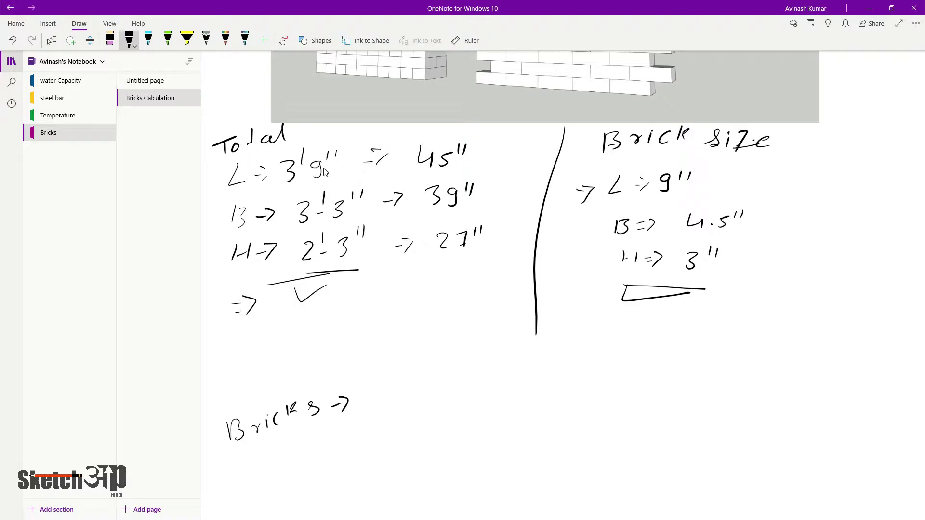
pyautogui.moveTo(450, 335)
pyautogui.mouseDown()
pyautogui.moveTo(461, 354)
pyautogui.moveTo(491, 354)
pyautogui.mouseUp()
pyautogui.moveTo(489, 344)
pyautogui.mouseDown()
pyautogui.moveTo(483, 355)
pyautogui.moveTo(508, 346)
pyautogui.moveTo(510, 356)
pyautogui.moveTo(551, 352)
pyautogui.mouseUp()
pyautogui.moveTo(558, 339)
pyautogui.mouseDown()
pyautogui.moveTo(567, 351)
pyautogui.moveTo(585, 341)
pyautogui.mouseUp()
pyautogui.moveTo(579, 336)
pyautogui.mouseDown()
pyautogui.moveTo(583, 351)
pyautogui.moveTo(591, 347)
pyautogui.mouseUp()
pyautogui.moveTo(578, 372); pyautogui.dragTo(587, 370)
pyautogui.moveTo(455, 382); pyautogui.dragTo(594, 374)
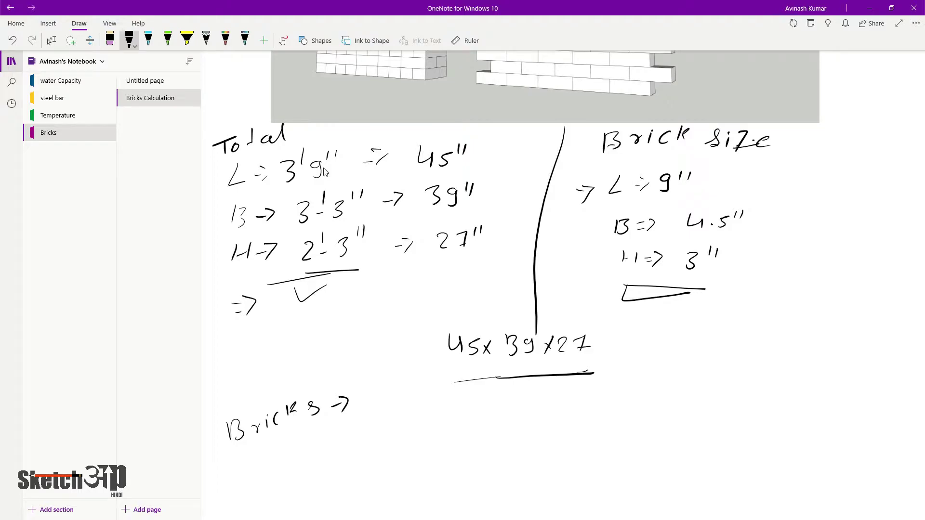
pyautogui.moveTo(487, 394)
pyautogui.mouseDown()
pyautogui.moveTo(484, 414)
pyautogui.moveTo(529, 403)
pyautogui.mouseUp()
pyautogui.moveTo(529, 394)
pyautogui.mouseDown()
pyautogui.moveTo(531, 407)
pyautogui.moveTo(577, 401)
pyautogui.mouseUp()
pyautogui.moveTo(577, 391)
pyautogui.mouseDown()
pyautogui.moveTo(567, 403)
pyautogui.moveTo(588, 399)
pyautogui.moveTo(583, 406)
pyautogui.mouseUp()
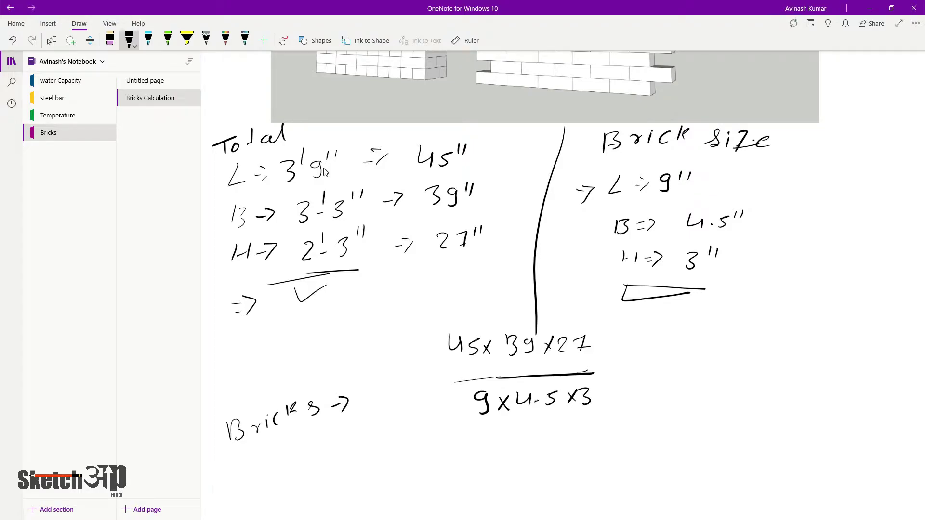
# Step: Cancel 45 against 4.5 and 9, and 27 against 3, in the fraction
pyautogui.moveTo(558, 386); pyautogui.dragTo(518, 411)
pyautogui.moveTo(480, 316)
pyautogui.mouseDown()
pyautogui.moveTo(449, 350)
pyautogui.moveTo(477, 307)
pyautogui.mouseUp()
pyautogui.moveTo(488, 387); pyautogui.dragTo(477, 418)
pyautogui.moveTo(591, 327); pyautogui.dragTo(559, 352)
pyautogui.moveTo(576, 311); pyautogui.dragTo(577, 321)
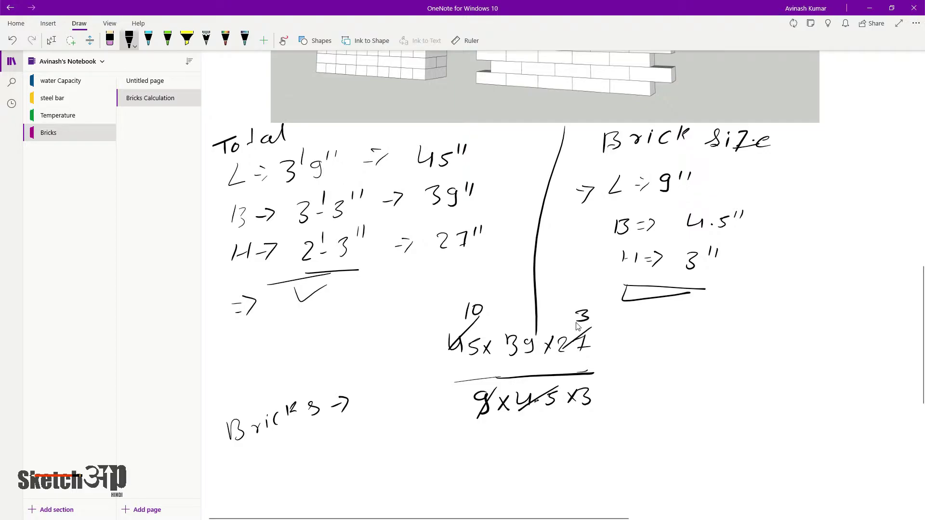
pyautogui.moveTo(597, 379); pyautogui.dragTo(575, 408)
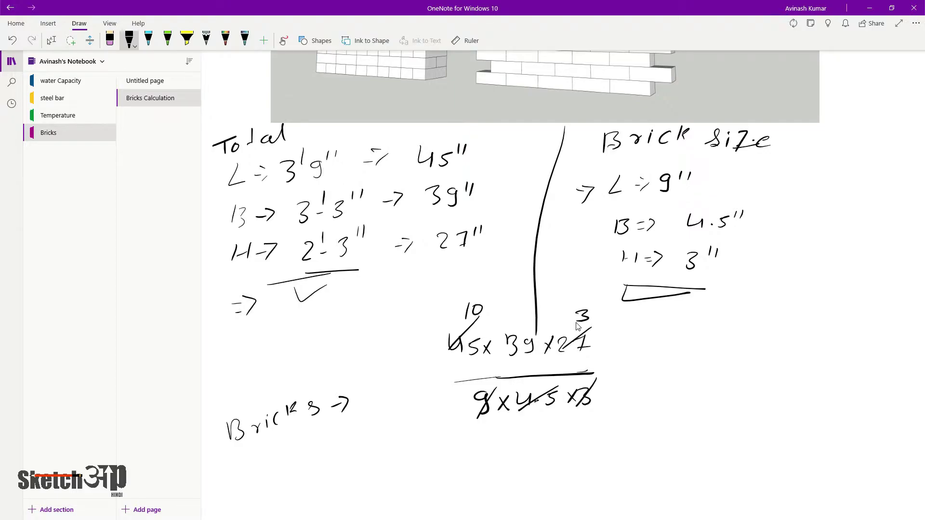
pyautogui.moveTo(593, 307); pyautogui.dragTo(572, 324)
# Step: Write the underlined result '=> 390 Bricks' beside the fraction
pyautogui.moveTo(633, 361); pyautogui.dragTo(652, 374)
pyautogui.moveTo(705, 349)
pyautogui.mouseDown()
pyautogui.moveTo(719, 352)
pyautogui.moveTo(705, 370)
pyautogui.moveTo(732, 370)
pyautogui.moveTo(750, 355)
pyautogui.mouseUp()
pyautogui.moveTo(695, 384); pyautogui.dragTo(795, 376)
pyautogui.moveTo(716, 396); pyautogui.dragTo(722, 411)
pyautogui.moveTo(741, 404); pyautogui.dragTo(777, 407)
pyautogui.moveTo(791, 389); pyautogui.dragTo(795, 408)
pyautogui.moveTo(705, 416); pyautogui.dragTo(816, 414)
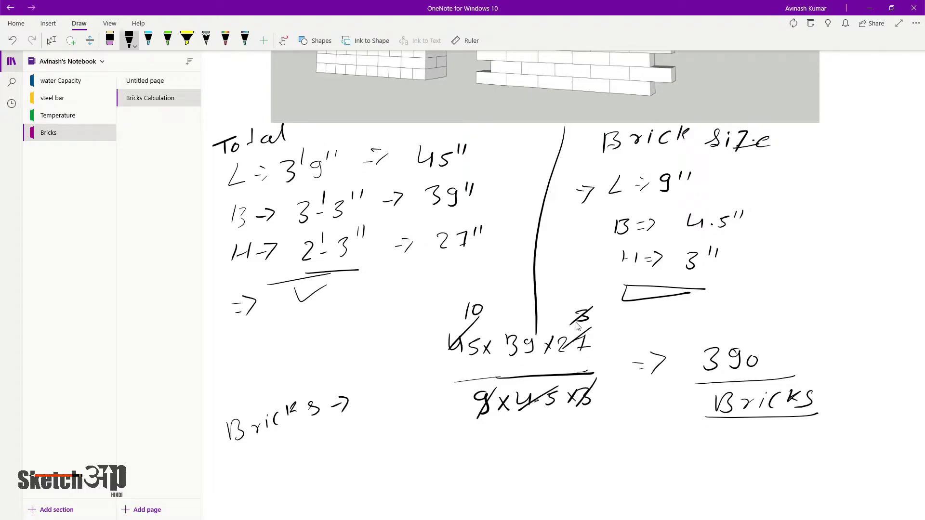
# Step: Ink 'Volume ->' followed by the expression 3.75 x 3.3 x 2.25
pyautogui.scroll(-4, 578, 326)
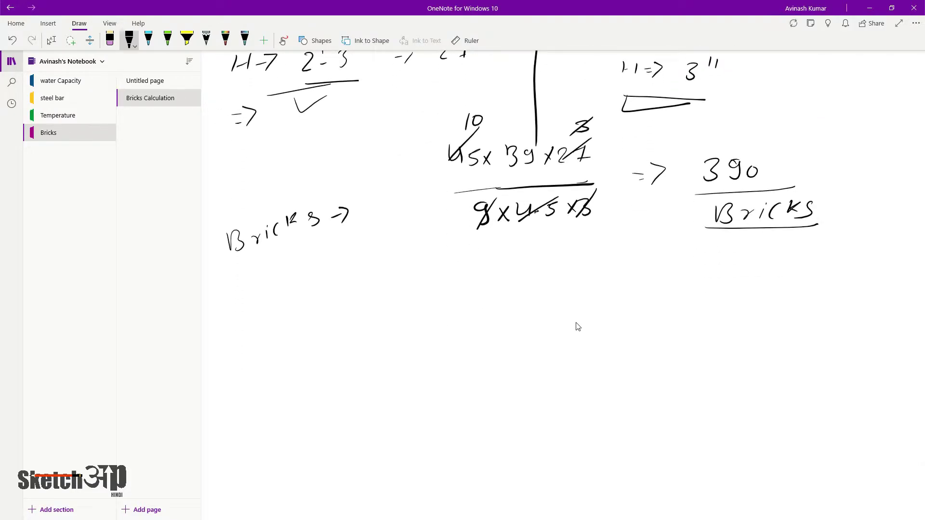
pyautogui.moveTo(267, 289)
pyautogui.mouseDown()
pyautogui.moveTo(268, 306)
pyautogui.moveTo(279, 298)
pyautogui.mouseUp()
pyautogui.moveTo(288, 298)
pyautogui.mouseDown()
pyautogui.moveTo(298, 310)
pyautogui.moveTo(313, 307)
pyautogui.mouseUp()
pyautogui.moveTo(319, 305); pyautogui.dragTo(373, 290)
pyautogui.moveTo(370, 289); pyautogui.dragTo(367, 304)
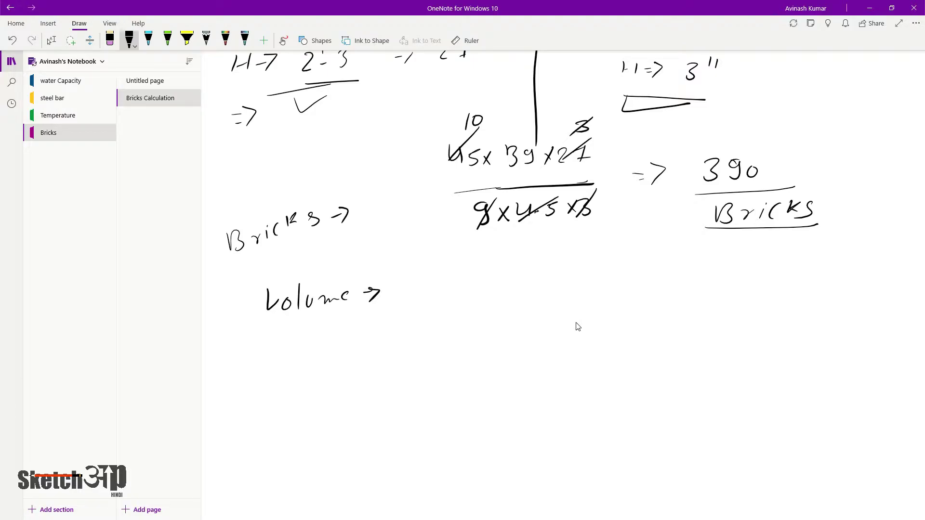
pyautogui.moveTo(425, 282)
pyautogui.mouseDown()
pyautogui.moveTo(426, 297)
pyautogui.moveTo(565, 289)
pyautogui.mouseUp()
pyautogui.moveTo(570, 275)
pyautogui.mouseDown()
pyautogui.moveTo(560, 289)
pyautogui.moveTo(616, 288)
pyautogui.mouseUp()
pyautogui.click(591, 280)
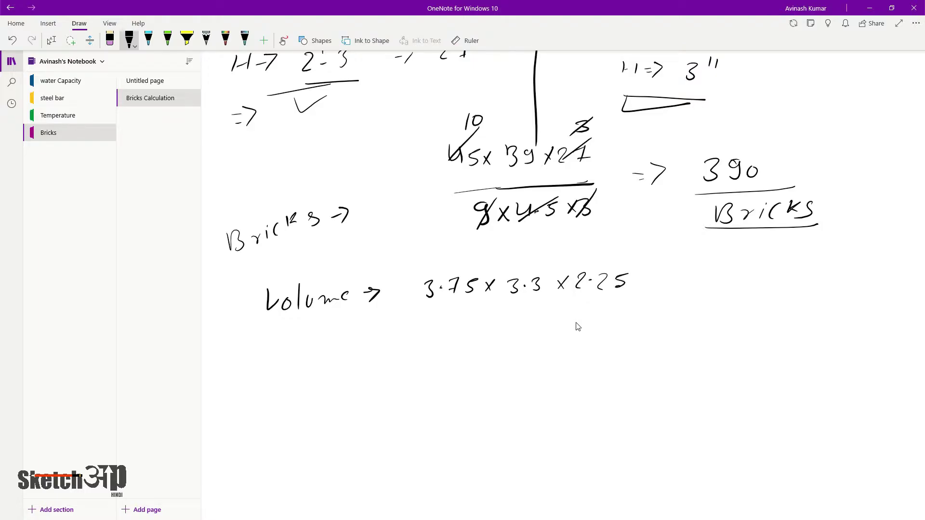
# Step: Erase the wrong 3.3, correct it to 3.25, and draw a '=>' arrow below
pyautogui.scroll(3, 578, 327)
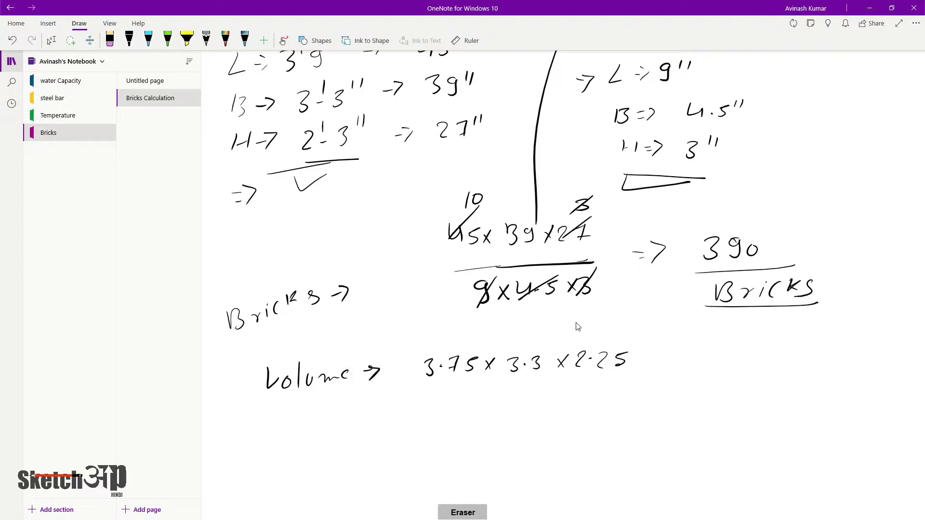
pyautogui.click(536, 362)
pyautogui.rightClick(536, 329)
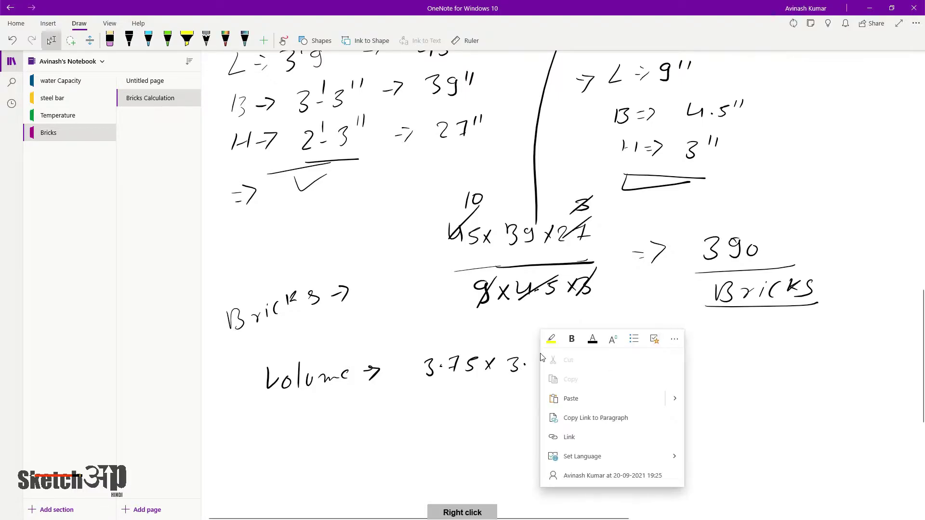
pyautogui.click(540, 356)
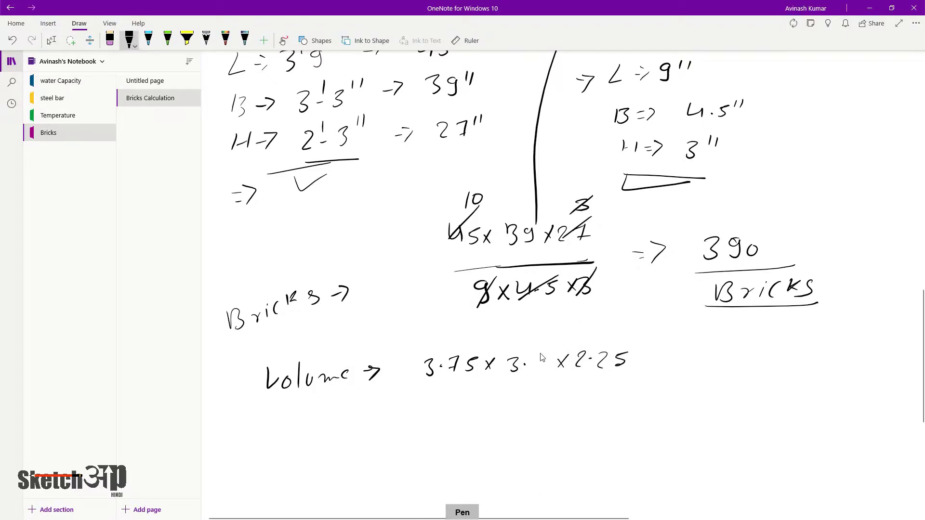
pyautogui.moveTo(532, 355); pyautogui.dragTo(543, 366)
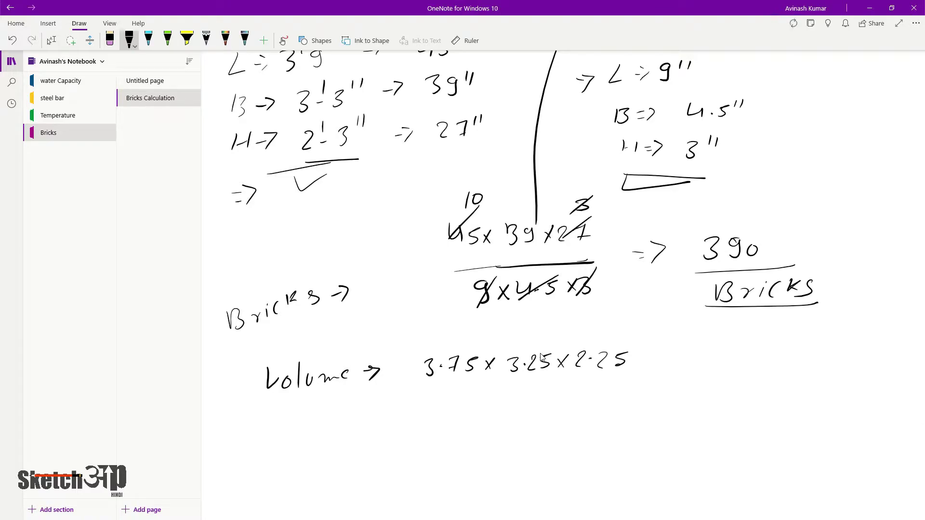
pyautogui.moveTo(388, 431); pyautogui.dragTo(397, 429)
pyautogui.moveTo(401, 419); pyautogui.dragTo(405, 434)
# Step: Evaluate 3.75*3.25*2.25 in Calculator (27.421875) and switch back to OneNote
pyautogui.click(317, 518)
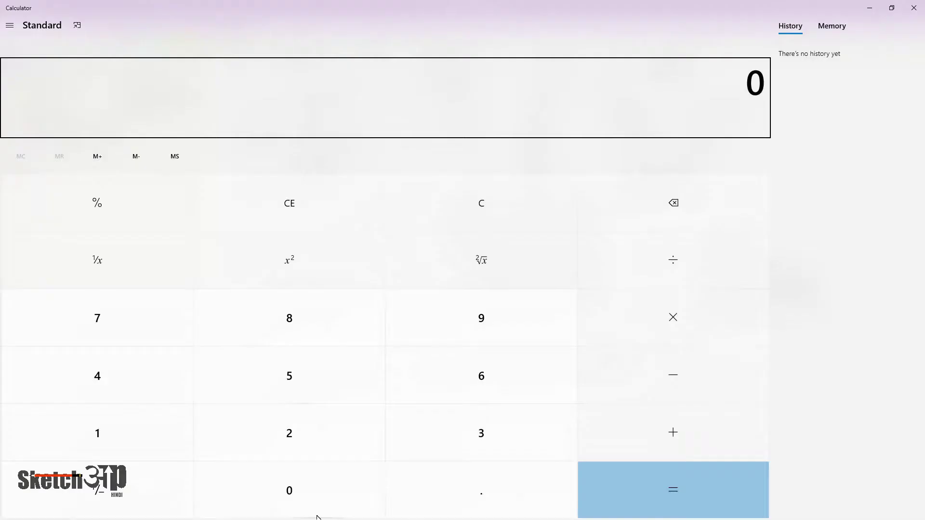
pyautogui.write('3')
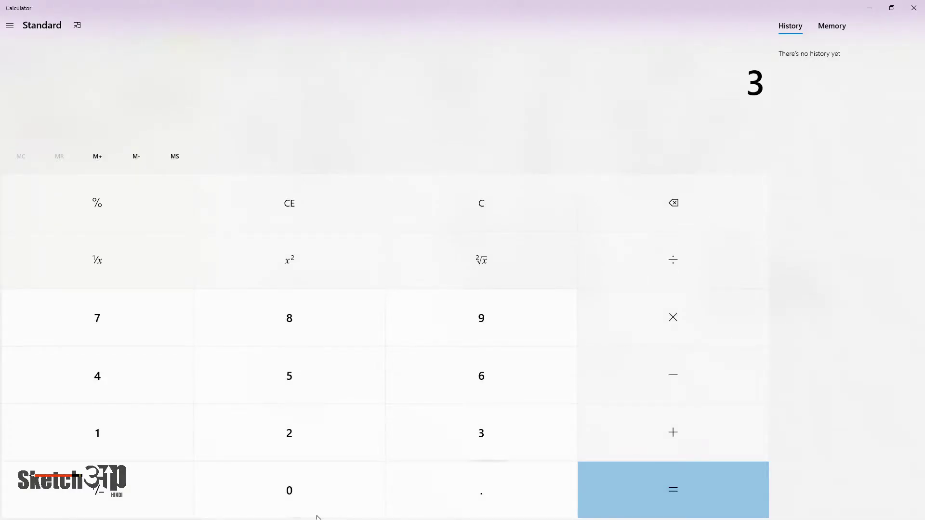
pyautogui.write('.7')
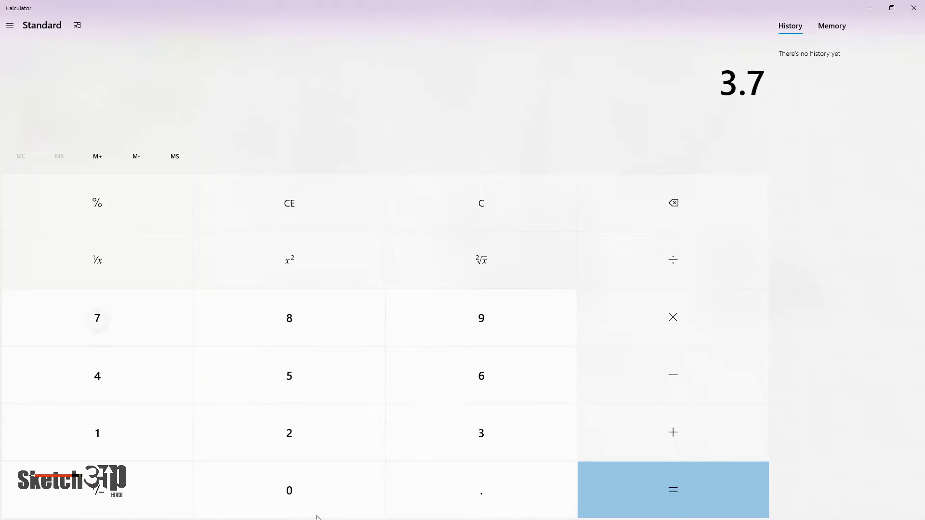
pyautogui.write('5*')
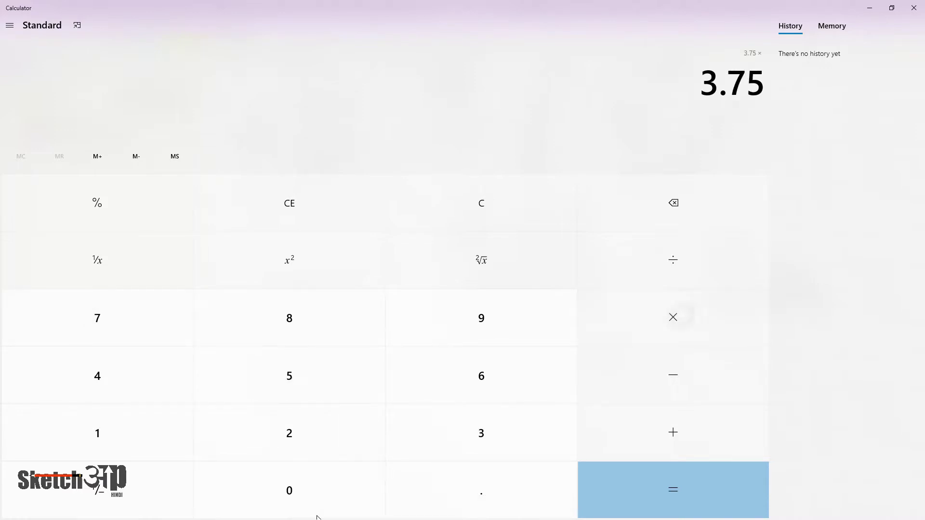
pyautogui.write('3.2')
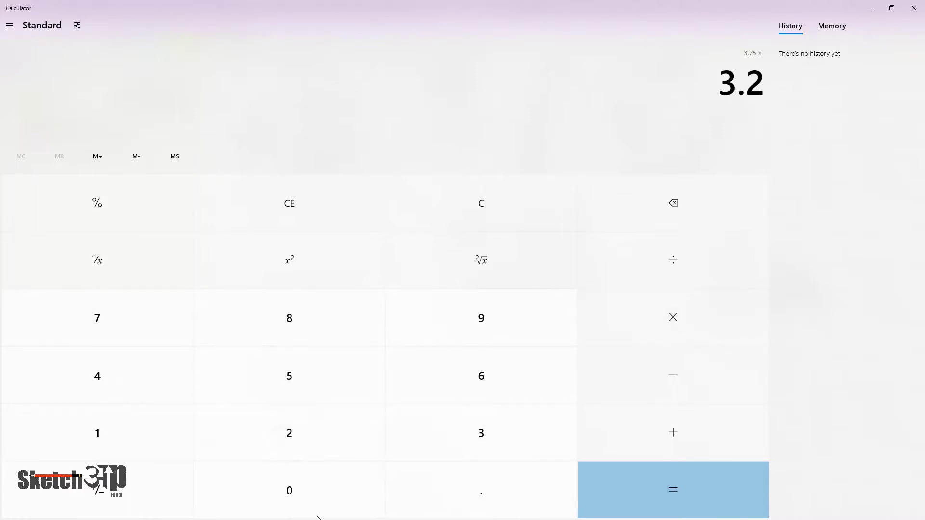
pyautogui.write('5*')
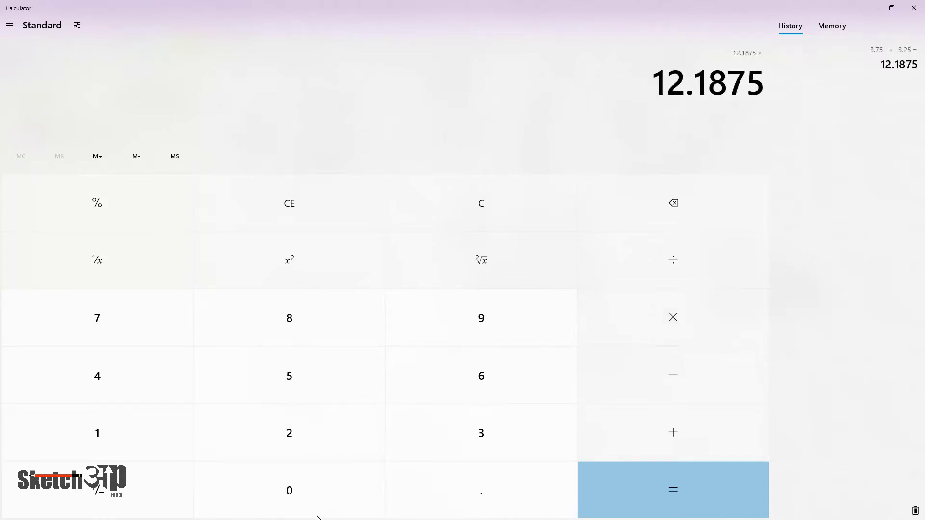
pyautogui.write('2.25')
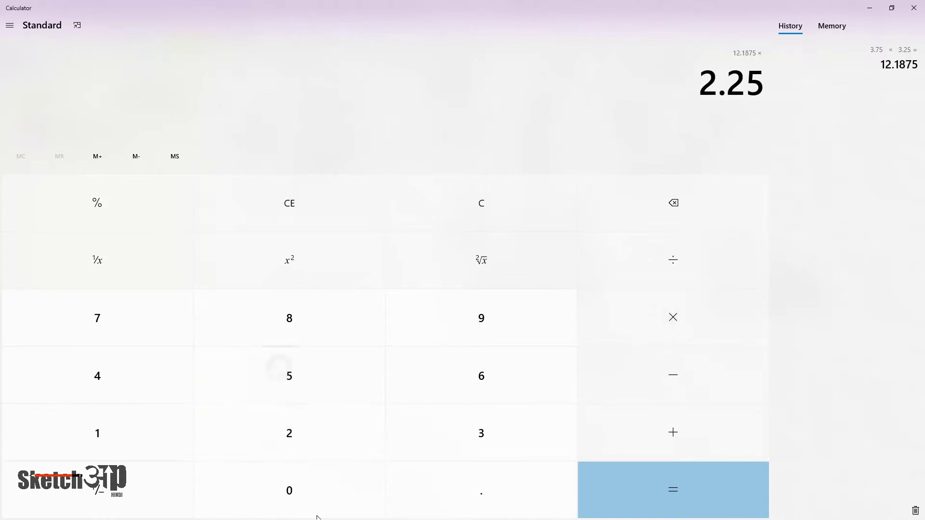
pyautogui.press('Return')
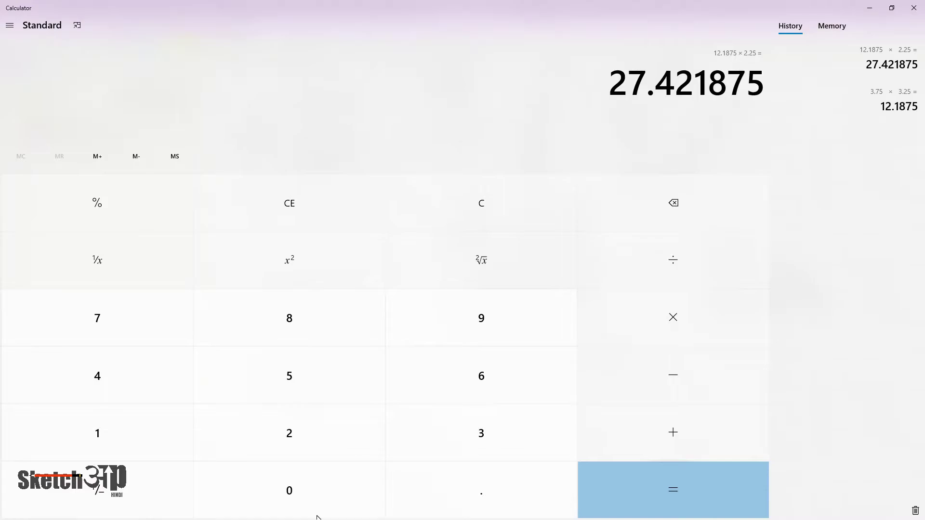
pyautogui.hotkey('alt', 'Tab')
# Step: Write the underlined volume 27.421875, fixing the 5 to 8, labelled 'Volume ft³'
pyautogui.click(129, 40)
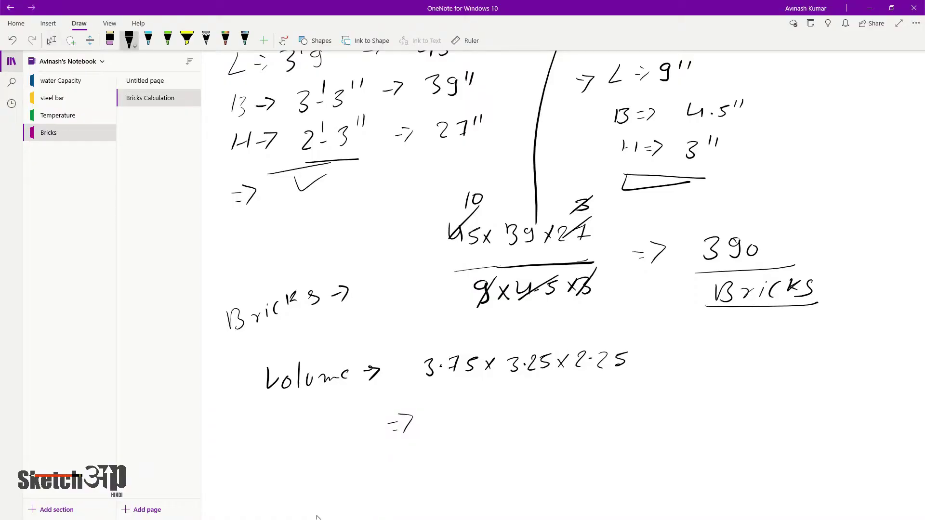
pyautogui.moveTo(437, 404)
pyautogui.mouseDown()
pyautogui.moveTo(446, 417)
pyautogui.moveTo(501, 401)
pyautogui.mouseUp()
pyautogui.moveTo(505, 392)
pyautogui.mouseDown()
pyautogui.moveTo(504, 404)
pyautogui.moveTo(576, 412)
pyautogui.moveTo(620, 394)
pyautogui.mouseUp()
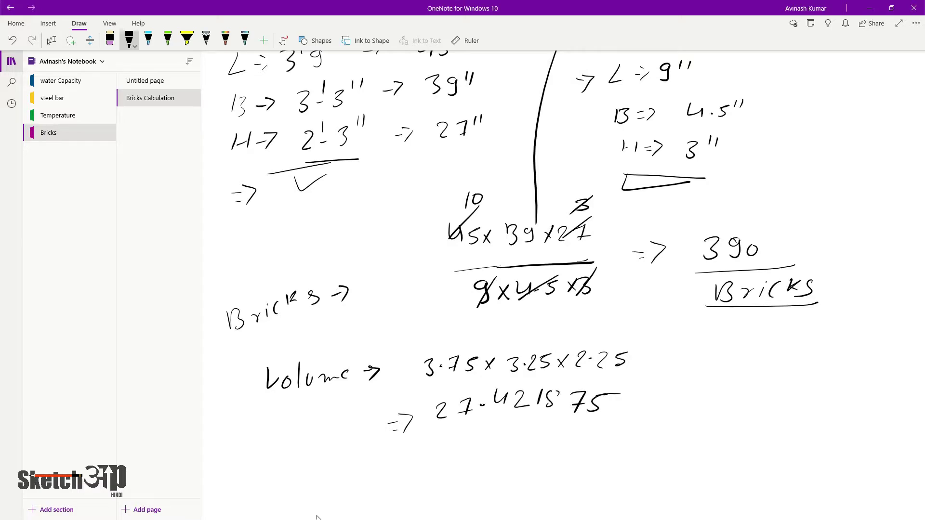
pyautogui.moveTo(558, 391); pyautogui.dragTo(543, 410)
pyautogui.moveTo(430, 444); pyautogui.dragTo(609, 437)
pyautogui.moveTo(629, 401); pyautogui.dragTo(641, 401)
pyautogui.moveTo(649, 407); pyautogui.dragTo(653, 410)
pyautogui.moveTo(667, 395); pyautogui.dragTo(668, 412)
pyautogui.moveTo(672, 403); pyautogui.dragTo(710, 410)
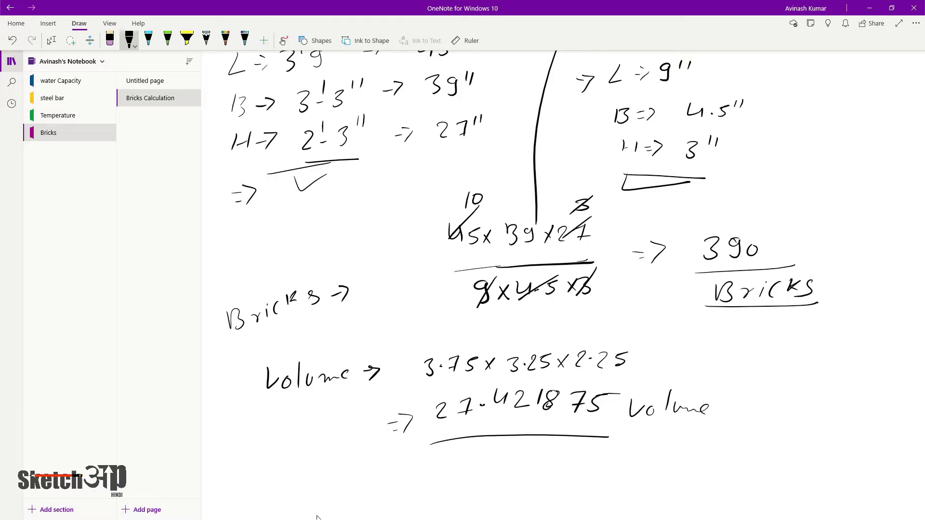
pyautogui.moveTo(734, 401)
pyautogui.mouseDown()
pyautogui.moveTo(735, 419)
pyautogui.moveTo(757, 420)
pyautogui.mouseUp()
pyautogui.moveTo(776, 393)
pyautogui.mouseDown()
pyautogui.moveTo(787, 417)
pyautogui.moveTo(759, 408)
pyautogui.mouseUp()
pyautogui.moveTo(671, 426); pyautogui.dragTo(786, 432)
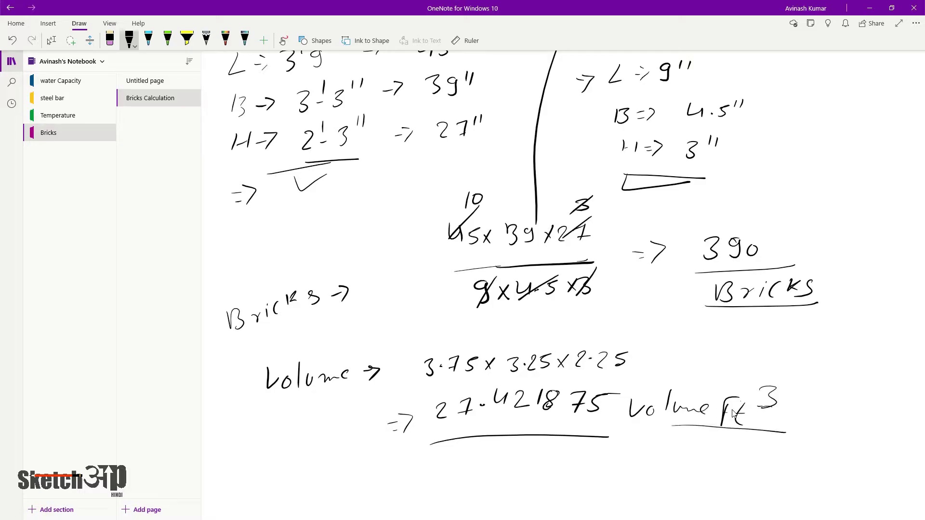
# Step: Start a new line lower on the page with '1 ft³ →'
pyautogui.scroll(-3, 733, 413)
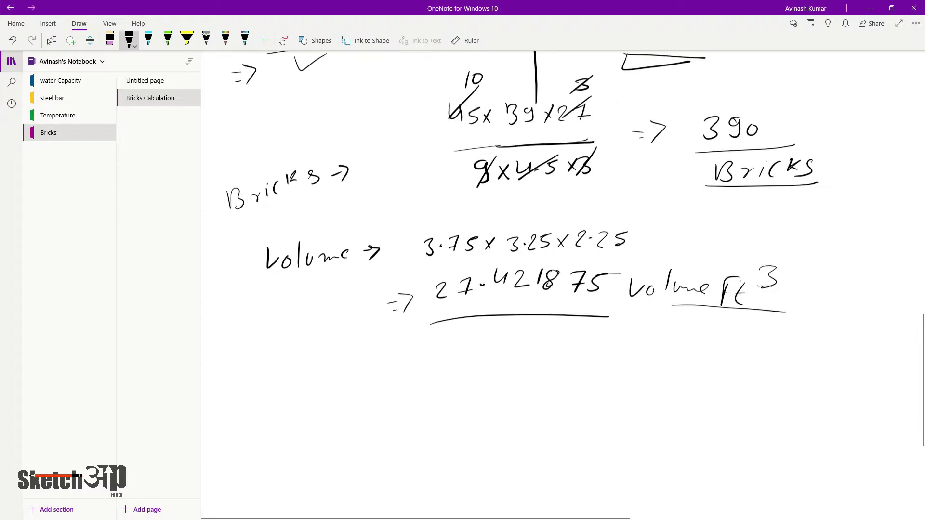
pyautogui.scroll(-1, 733, 414)
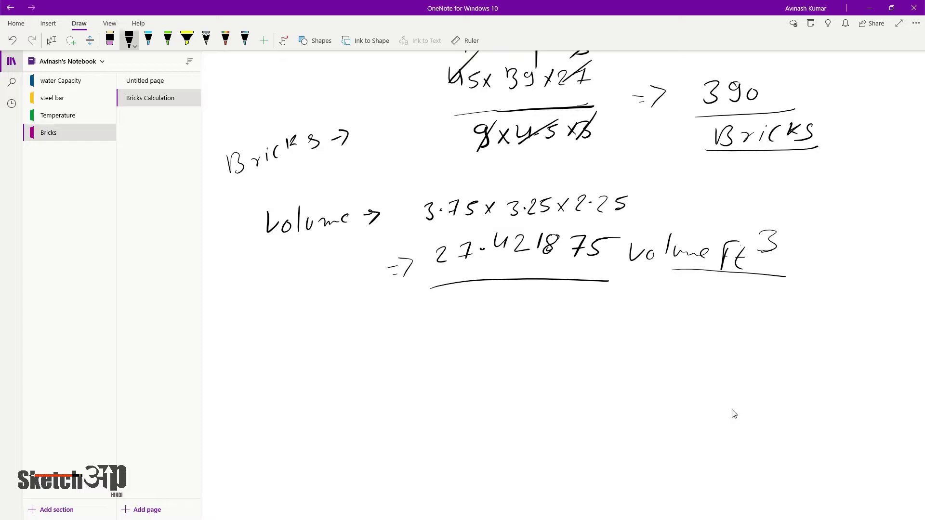
pyautogui.moveTo(295, 324); pyautogui.dragTo(297, 354)
pyautogui.moveTo(317, 325)
pyautogui.mouseDown()
pyautogui.moveTo(313, 352)
pyautogui.moveTo(324, 316)
pyautogui.mouseUp()
pyautogui.moveTo(311, 337); pyautogui.dragTo(332, 346)
pyautogui.moveTo(326, 333)
pyautogui.mouseDown()
pyautogui.moveTo(344, 324)
pyautogui.moveTo(389, 333)
pyautogui.moveTo(389, 343)
pyautogui.mouseUp()
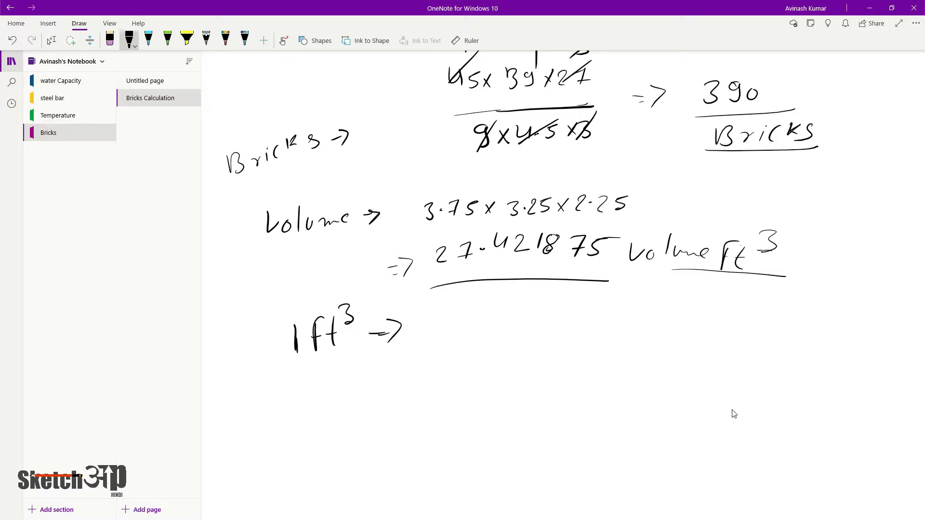
# Step: Write the fraction 390 over 27.421875 after the arrow
pyautogui.moveTo(462, 312)
pyautogui.mouseDown()
pyautogui.moveTo(465, 331)
pyautogui.moveTo(496, 321)
pyautogui.moveTo(494, 330)
pyautogui.mouseUp()
pyautogui.moveTo(511, 313); pyautogui.dragTo(523, 316)
pyautogui.moveTo(436, 348); pyautogui.dragTo(548, 340)
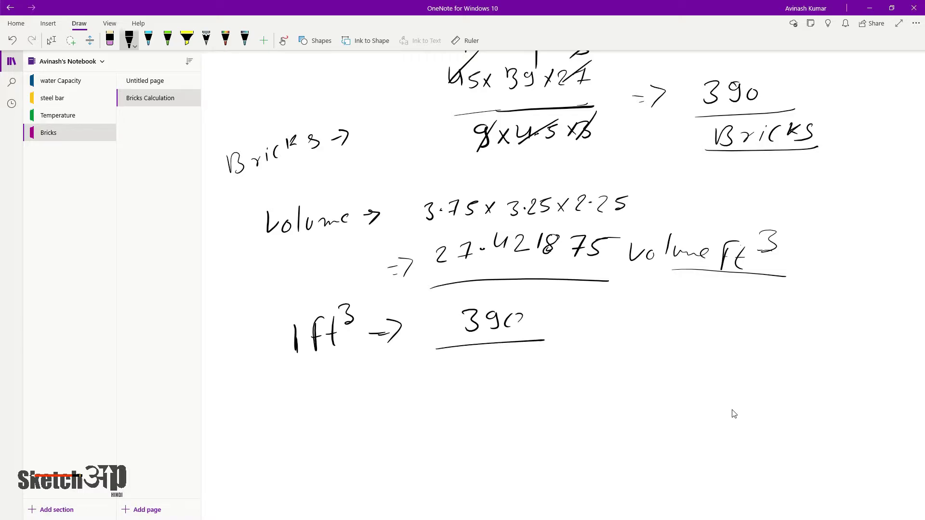
pyautogui.moveTo(461, 362)
pyautogui.mouseDown()
pyautogui.moveTo(473, 378)
pyautogui.moveTo(523, 375)
pyautogui.mouseUp()
pyautogui.moveTo(529, 362); pyautogui.dragTo(539, 374)
pyautogui.moveTo(550, 357)
pyautogui.mouseDown()
pyautogui.moveTo(549, 373)
pyautogui.moveTo(603, 370)
pyautogui.moveTo(595, 375)
pyautogui.mouseUp()
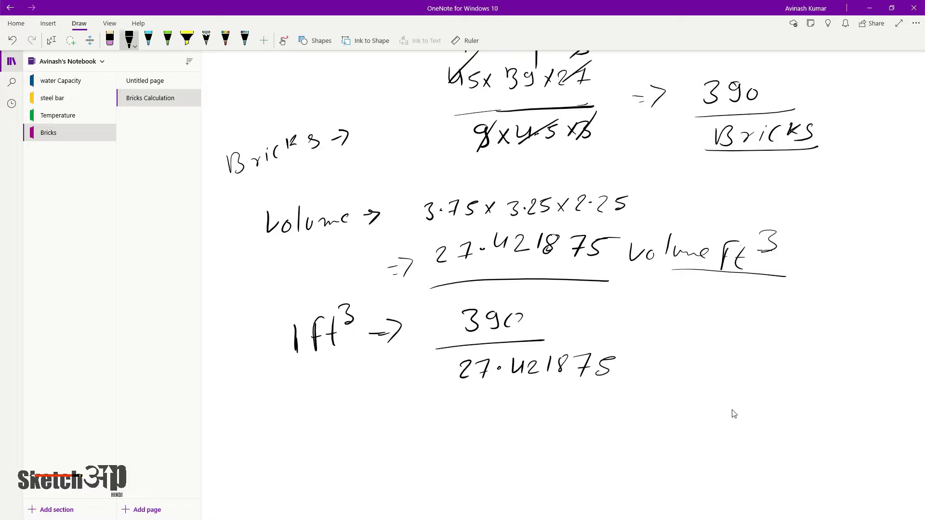
pyautogui.moveTo(481, 394); pyautogui.dragTo(629, 390)
# Step: In a cleared Calculator, begin entering 390 ÷ 27
pyautogui.hotkey('alt', 'Tab')
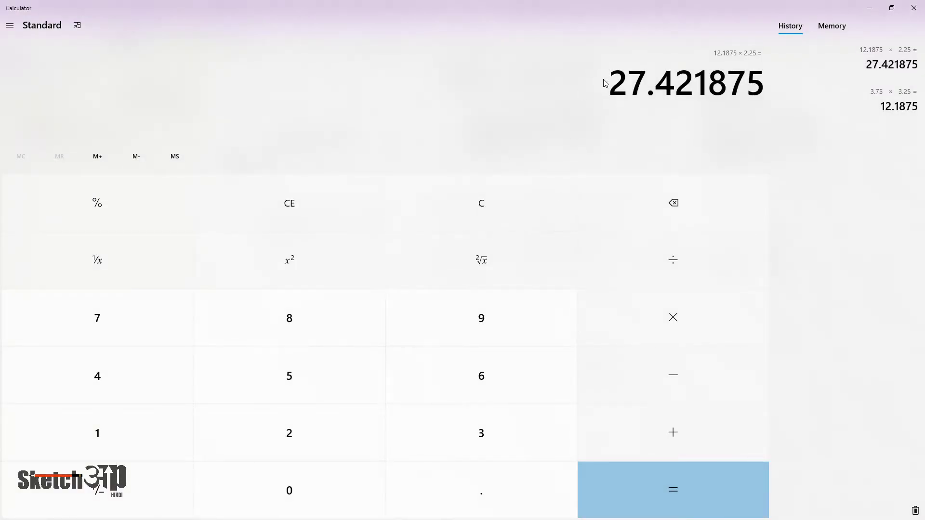
pyautogui.click(481, 200)
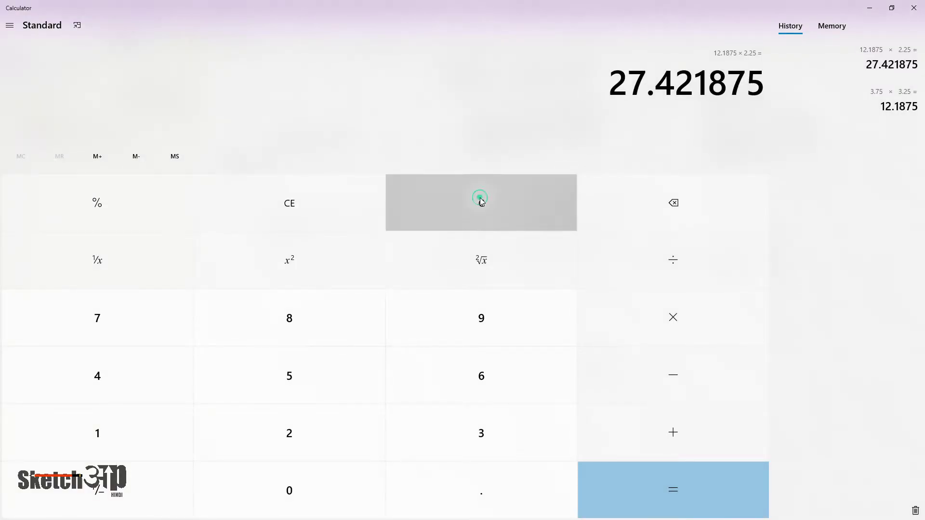
pyautogui.click(458, 441)
pyautogui.press('9')
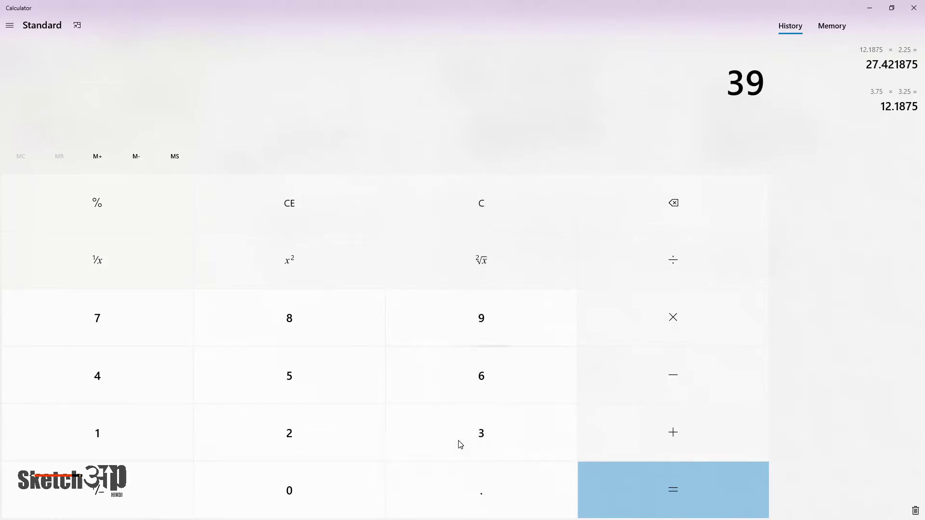
pyautogui.press('0')
pyautogui.press('/')
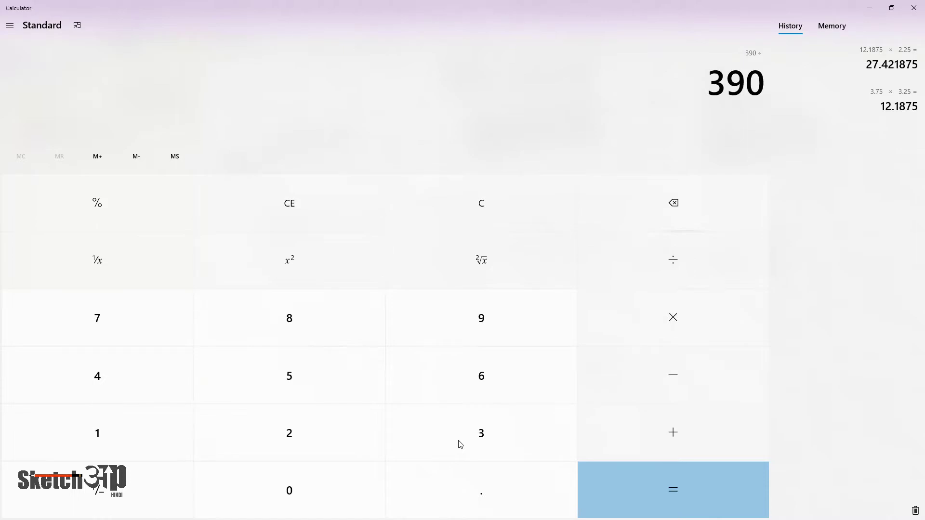
pyautogui.press('2')
pyautogui.press('7')
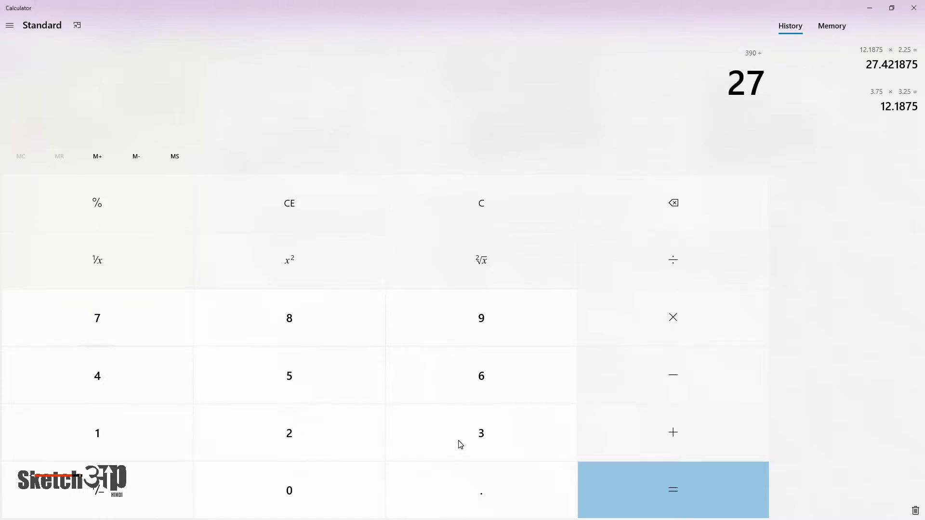
pyautogui.press('.')
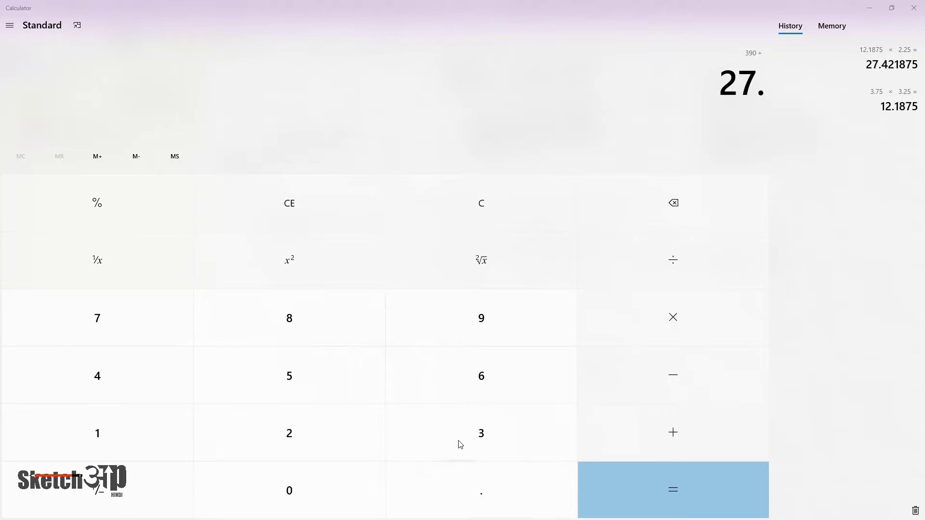
# Step: Check the notes, finish the divisor 27.421875 to get 14.2222222222222, and return to OneNote
pyautogui.hotkey('alt', 'Tab')
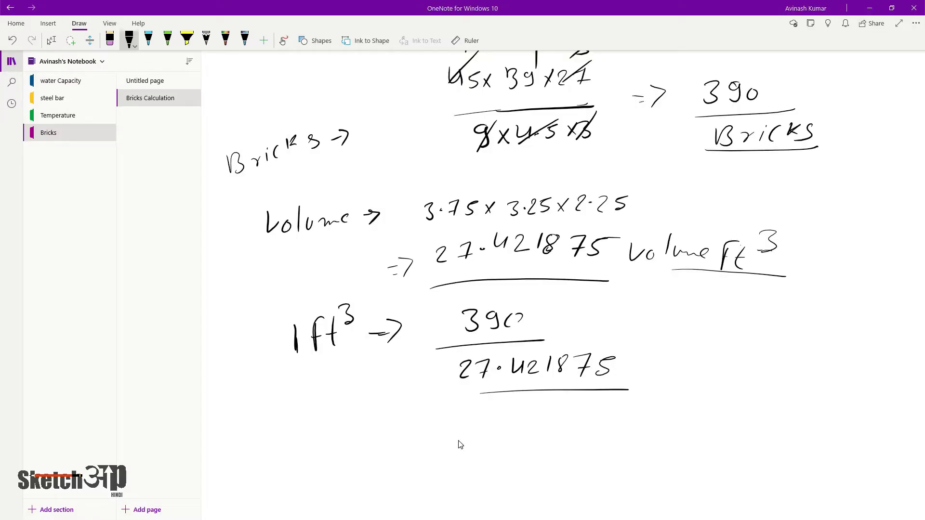
pyautogui.hotkey('alt', 'Tab')
pyautogui.write('4')
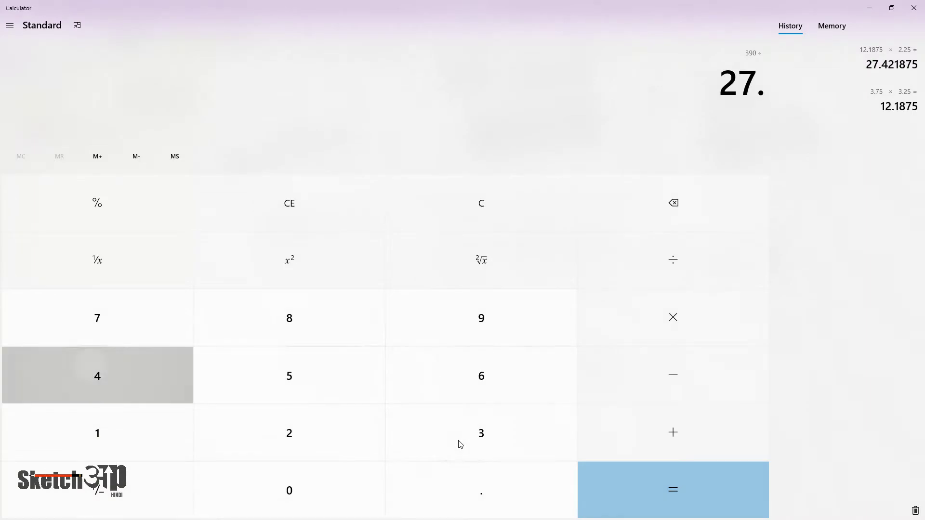
pyautogui.write('21')
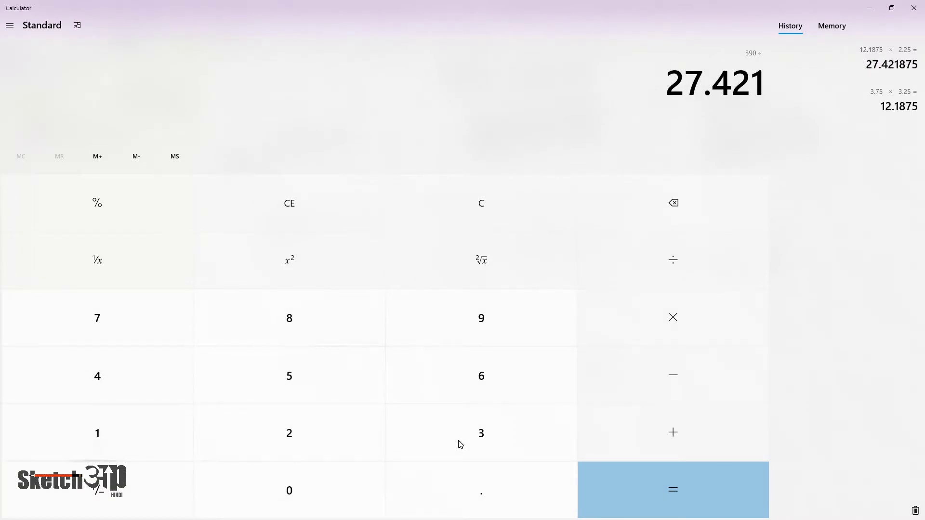
pyautogui.write('87')
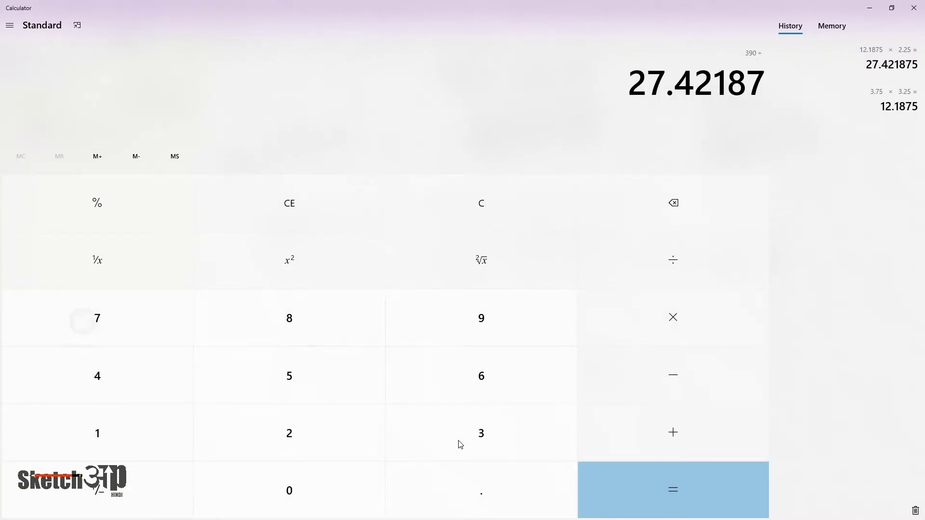
pyautogui.write('5')
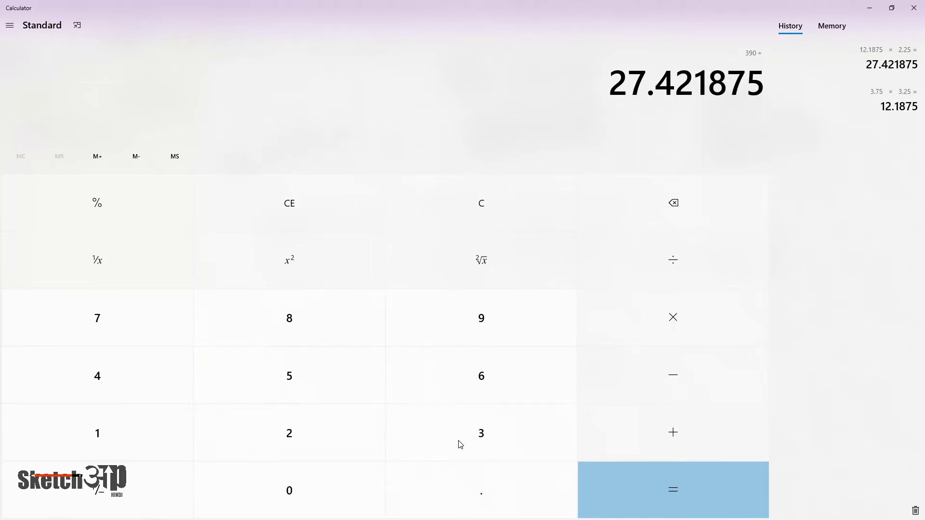
pyautogui.press('Return')
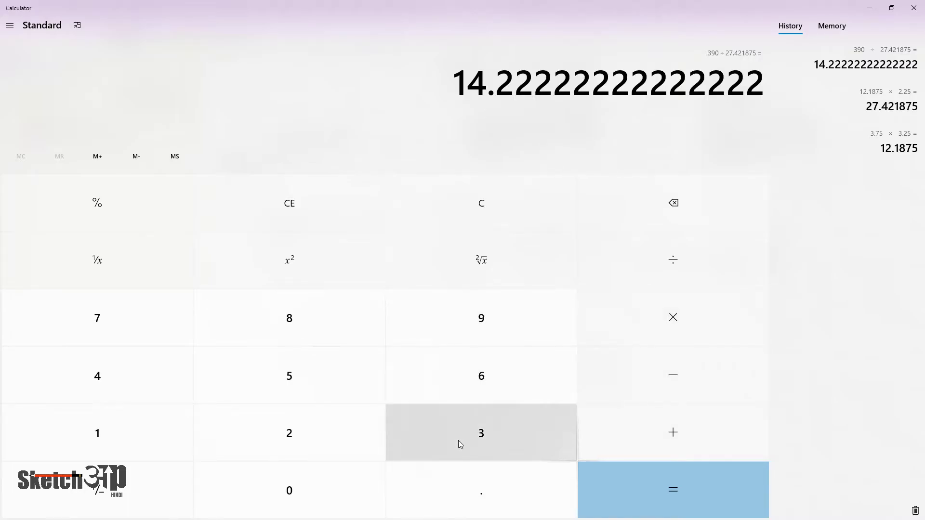
pyautogui.hotkey('alt', 'Tab')
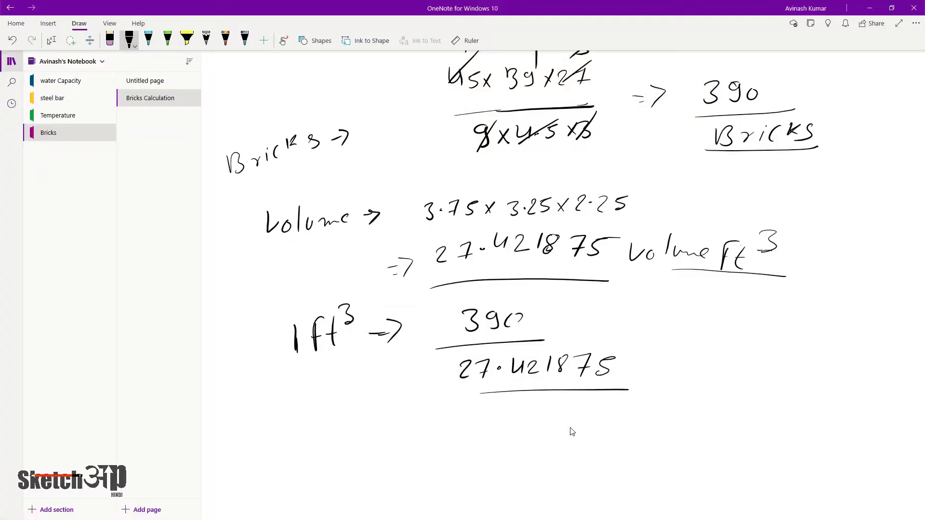
# Step: Ink an underlined '=> 14.22 Bricks' after the fraction, then start a square sketch below
pyautogui.moveTo(665, 336); pyautogui.dragTo(683, 337)
pyautogui.moveTo(667, 346); pyautogui.dragTo(684, 353)
pyautogui.moveTo(718, 326)
pyautogui.mouseDown()
pyautogui.moveTo(725, 355)
pyautogui.moveTo(697, 360)
pyautogui.mouseUp()
pyautogui.click(743, 347)
pyautogui.moveTo(758, 337)
pyautogui.mouseDown()
pyautogui.moveTo(769, 353)
pyautogui.moveTo(793, 353)
pyautogui.mouseUp()
pyautogui.moveTo(682, 375)
pyautogui.mouseDown()
pyautogui.moveTo(809, 368)
pyautogui.moveTo(813, 360)
pyautogui.mouseUp()
pyautogui.moveTo(815, 338)
pyautogui.mouseDown()
pyautogui.moveTo(826, 359)
pyautogui.moveTo(852, 348)
pyautogui.moveTo(868, 357)
pyautogui.mouseUp()
pyautogui.moveTo(886, 353)
pyautogui.mouseDown()
pyautogui.moveTo(898, 345)
pyautogui.moveTo(896, 356)
pyautogui.mouseUp()
pyautogui.moveTo(903, 346); pyautogui.dragTo(911, 364)
pyautogui.moveTo(802, 366); pyautogui.dragTo(902, 374)
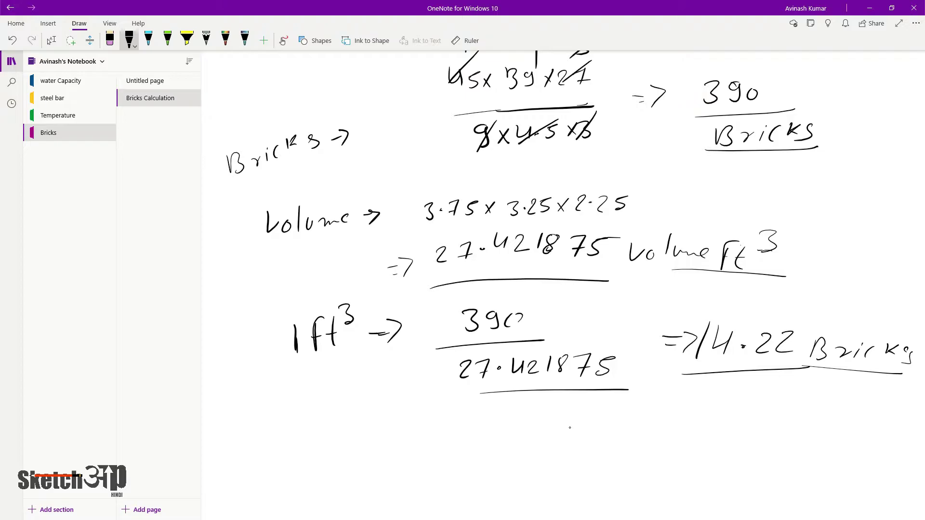
pyautogui.scroll(-2, 572, 431)
pyautogui.moveTo(431, 375)
pyautogui.mouseDown()
pyautogui.moveTo(424, 446)
pyautogui.moveTo(501, 430)
pyautogui.mouseUp()
# Step: Complete the square into a 3D cube with an arrow out of its right side
pyautogui.moveTo(431, 373)
pyautogui.mouseDown()
pyautogui.moveTo(507, 365)
pyautogui.moveTo(495, 429)
pyautogui.mouseUp()
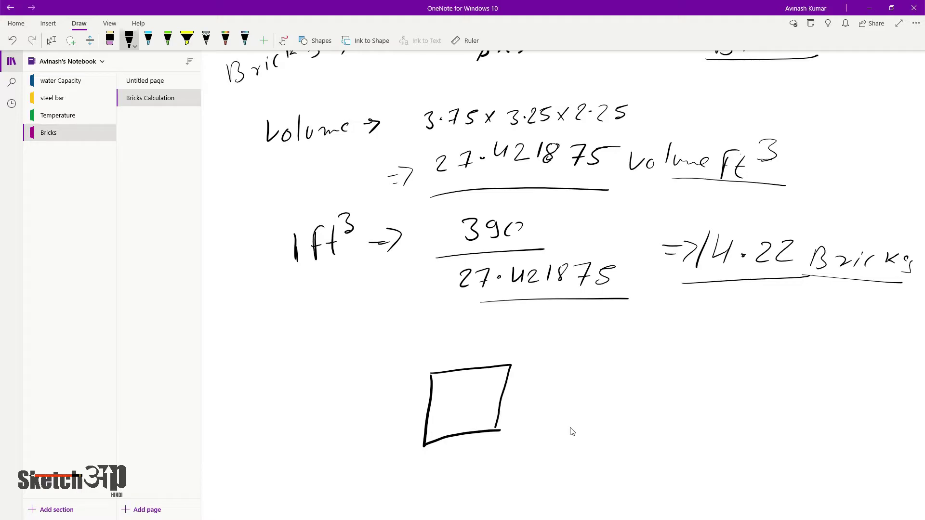
pyautogui.moveTo(428, 372)
pyautogui.mouseDown()
pyautogui.moveTo(492, 331)
pyautogui.moveTo(556, 333)
pyautogui.moveTo(510, 365)
pyautogui.mouseUp()
pyautogui.moveTo(557, 333)
pyautogui.mouseDown()
pyautogui.moveTo(529, 409)
pyautogui.moveTo(492, 429)
pyautogui.mouseUp()
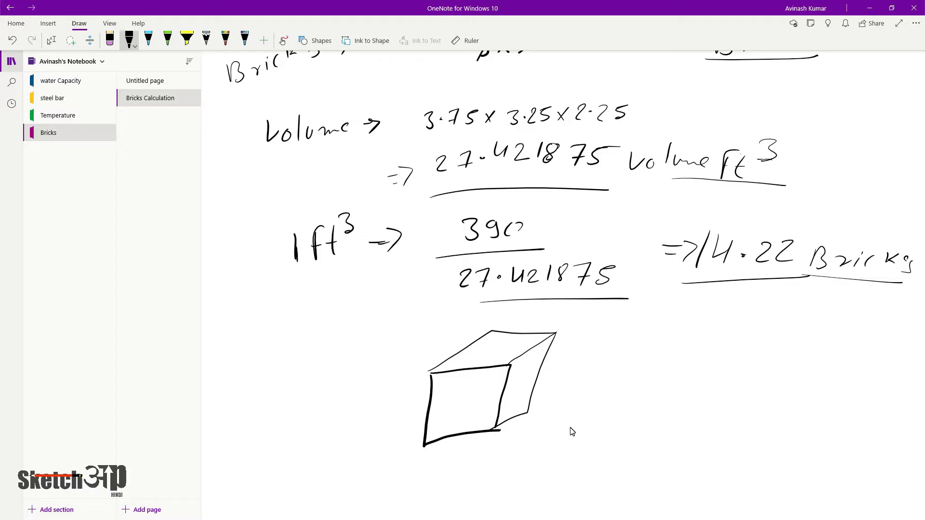
pyautogui.moveTo(522, 386); pyautogui.dragTo(575, 380)
pyautogui.moveTo(570, 373)
pyautogui.mouseDown()
pyautogui.moveTo(579, 380)
pyautogui.moveTo(571, 388)
pyautogui.mouseUp()
# Step: Label the cube's depth, top and left edges each 1'
pyautogui.moveTo(563, 346)
pyautogui.mouseDown()
pyautogui.moveTo(558, 364)
pyautogui.moveTo(564, 343)
pyautogui.moveTo(573, 350)
pyautogui.moveTo(565, 363)
pyautogui.mouseUp()
pyautogui.moveTo(519, 320)
pyautogui.mouseDown()
pyautogui.moveTo(517, 333)
pyautogui.moveTo(528, 323)
pyautogui.mouseUp()
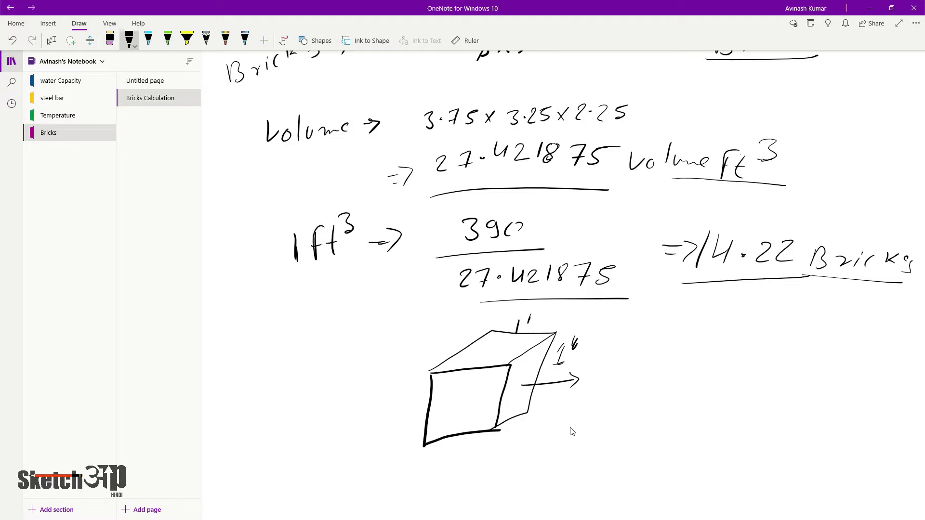
pyautogui.moveTo(440, 346); pyautogui.dragTo(443, 361)
pyautogui.scroll(-3, 571, 428)
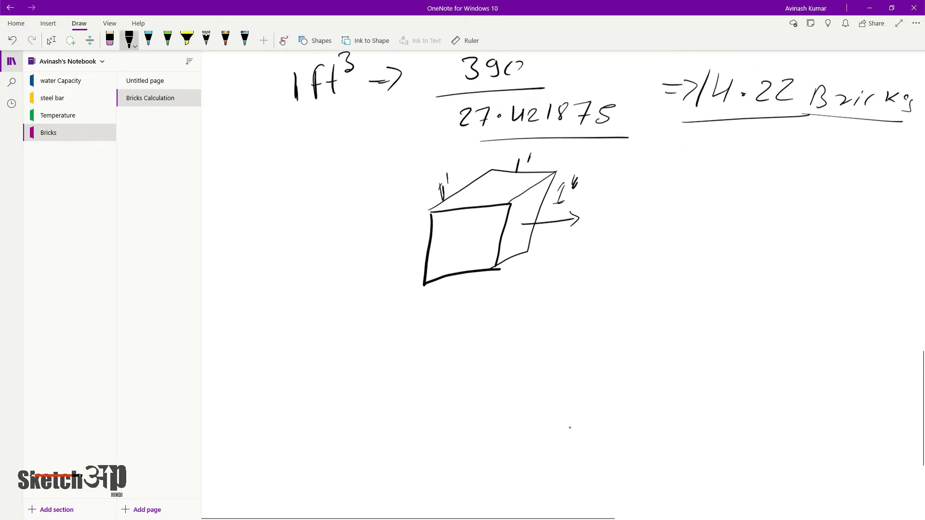
pyautogui.click(50, 41)
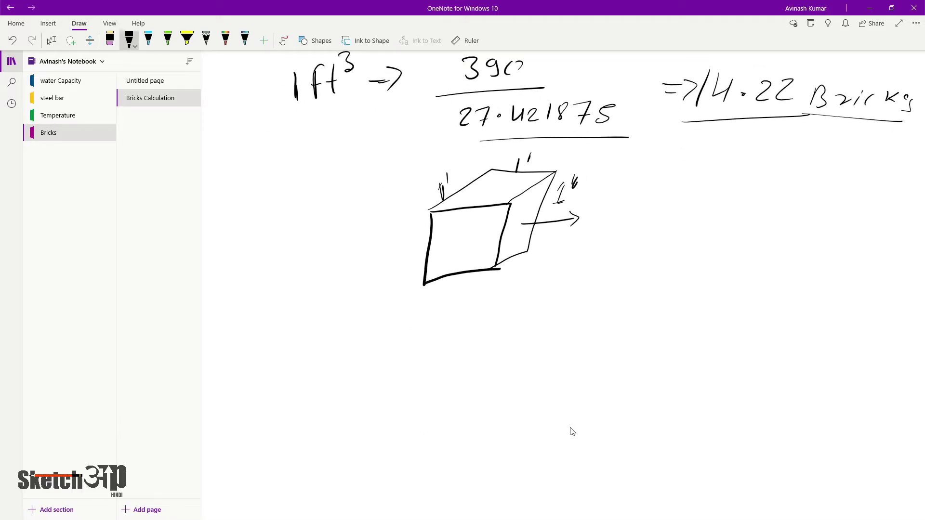
pyautogui.scroll(5, 572, 431)
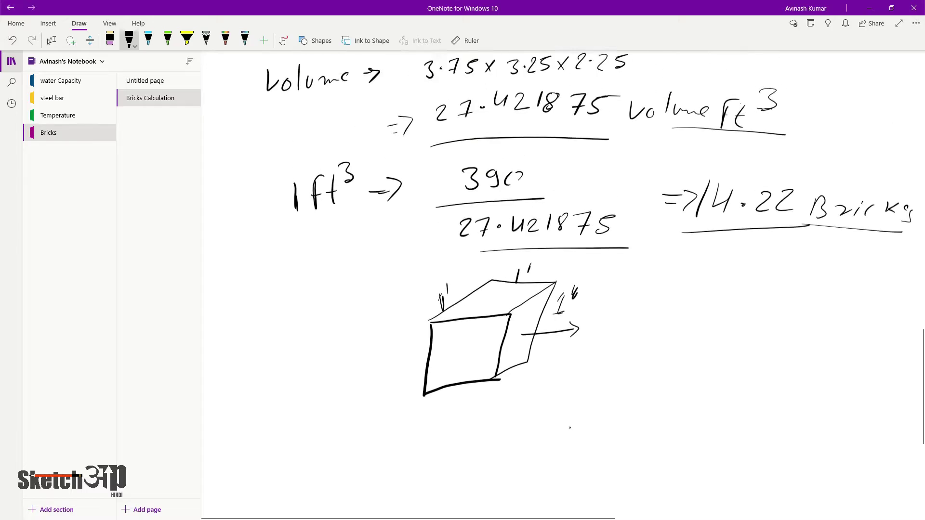
pyautogui.click(50, 41)
pyautogui.scroll(2, 570, 428)
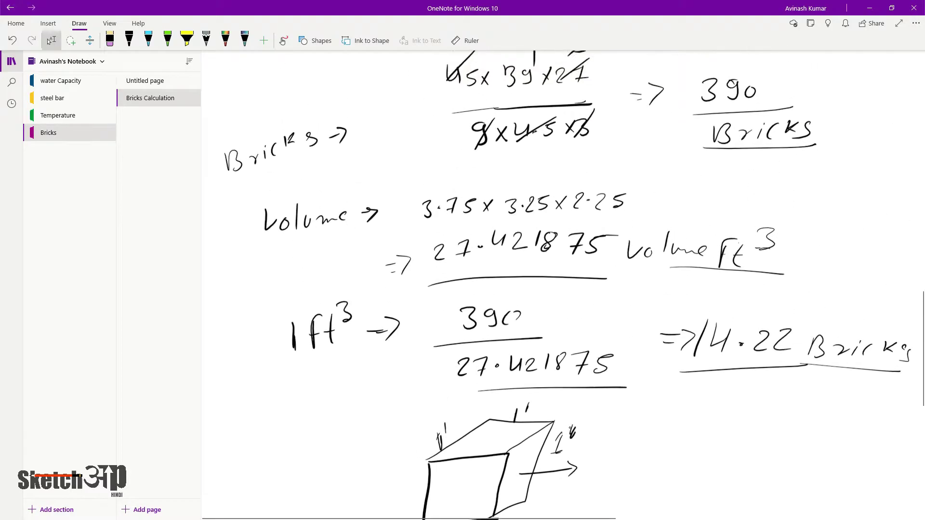
pyautogui.scroll(2, 570, 427)
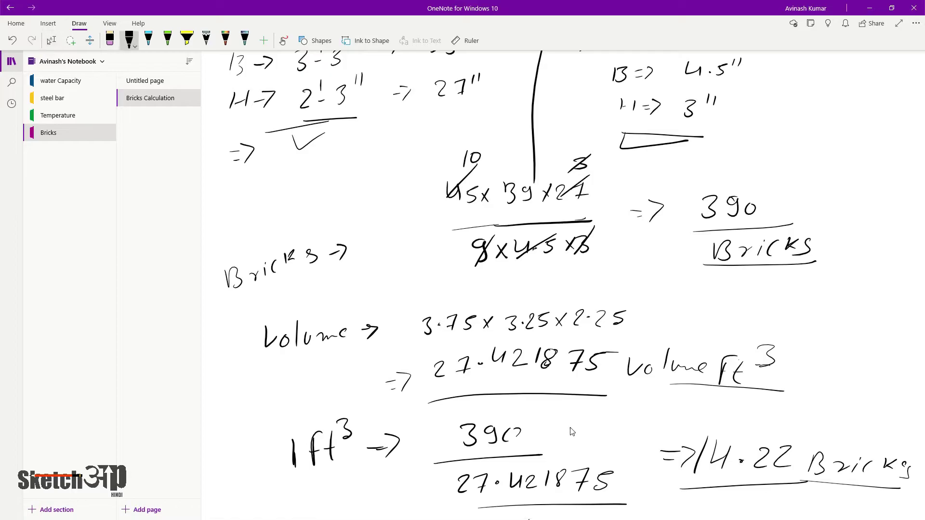
pyautogui.moveTo(777, 188)
pyautogui.mouseDown()
pyautogui.moveTo(696, 188)
pyautogui.moveTo(732, 268)
pyautogui.moveTo(812, 212)
pyautogui.moveTo(778, 193)
pyautogui.mouseUp()
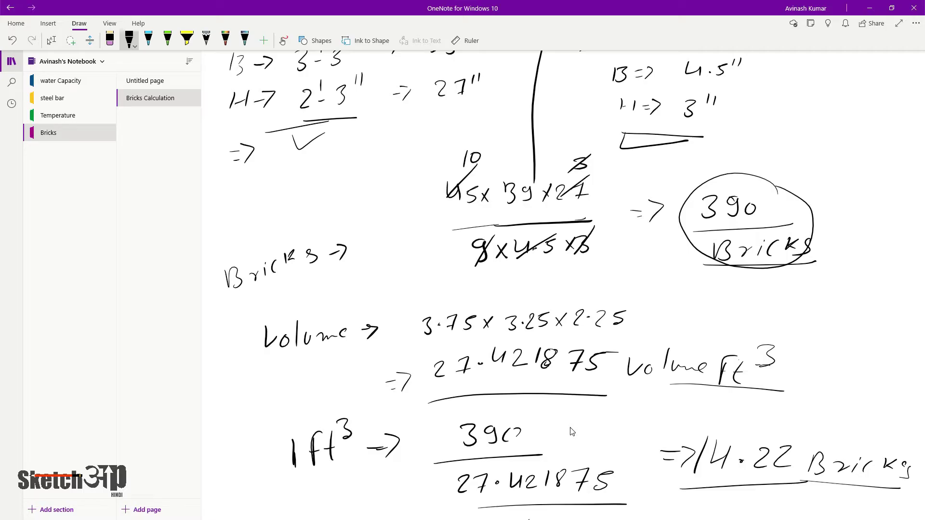
pyautogui.scroll(-2, 572, 431)
pyautogui.scroll(-5, 572, 431)
pyautogui.scroll(-1, 571, 429)
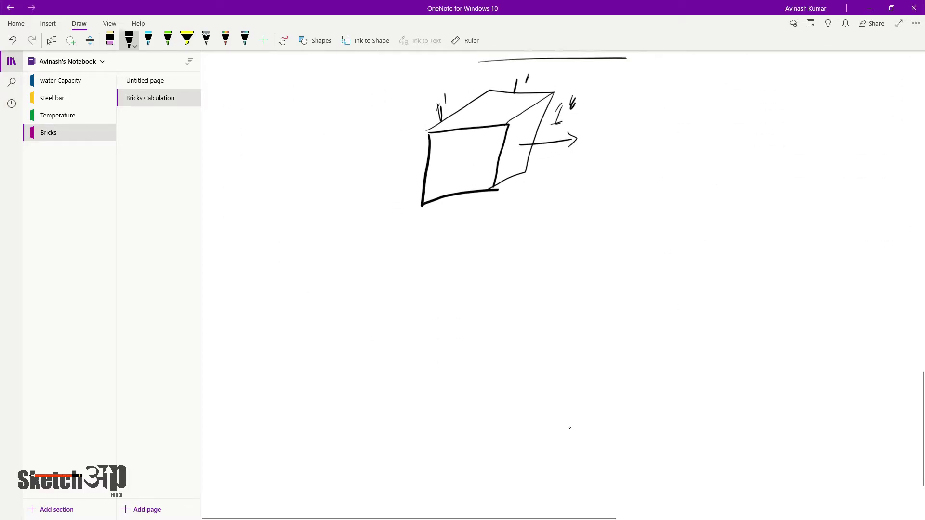
pyautogui.scroll(1, 570, 428)
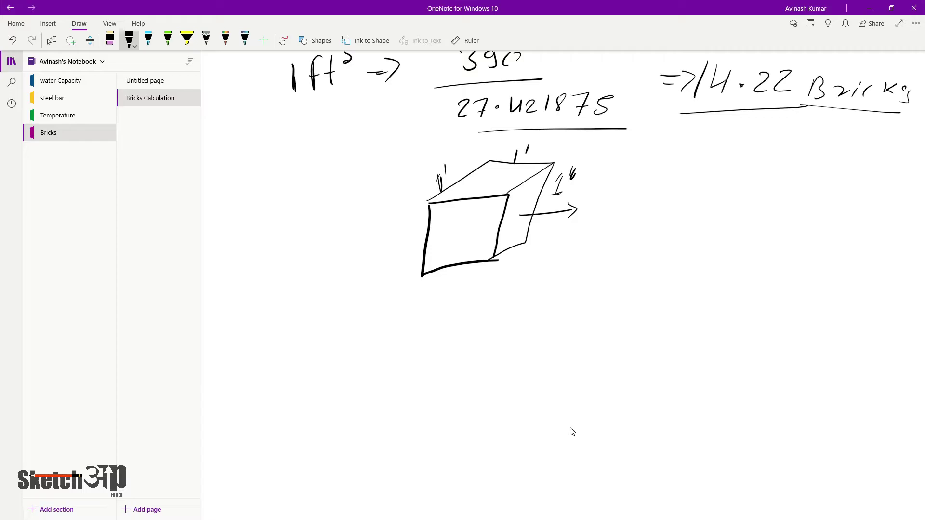
pyautogui.press('alt')
# Step: Back in SketchUp, dimension the brick wall's 3' 9" length
pyautogui.hotkey('alt', 'Tab')
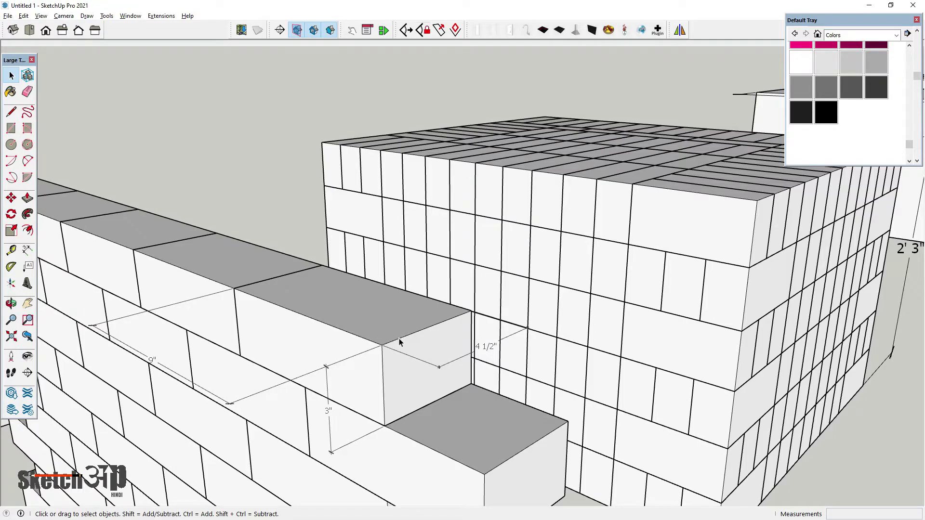
pyautogui.scroll(-3, 399, 342)
pyautogui.scroll(-2, 392, 344)
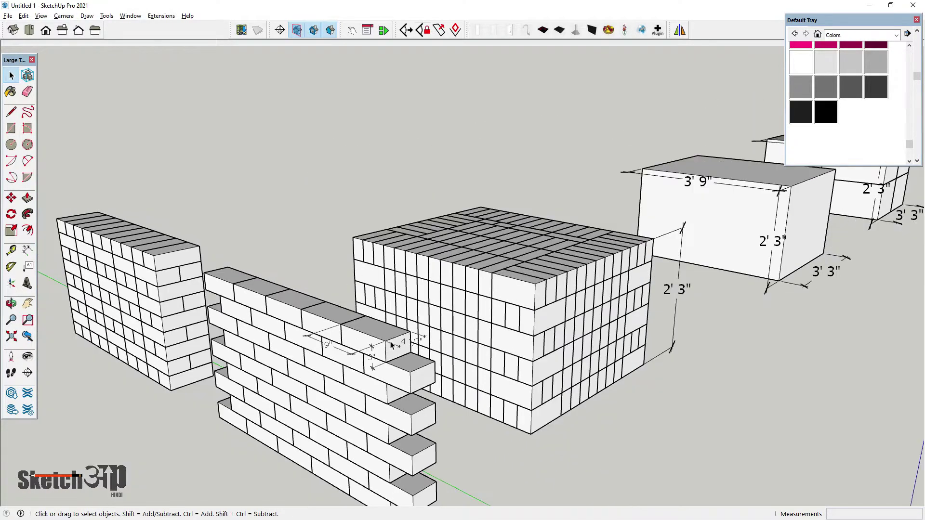
pyautogui.scroll(-3, 392, 346)
pyautogui.scroll(-1, 391, 345)
pyautogui.moveTo(391, 345)
pyautogui.mouseDown(button='middle')
pyautogui.moveTo(281, 198)
pyautogui.moveTo(322, 253)
pyautogui.moveTo(463, 272)
pyautogui.mouseUp(button='middle')
pyautogui.click(28, 254)
pyautogui.scroll(3, 257, 285)
pyautogui.scroll(3, 258, 286)
pyautogui.scroll(3, 258, 285)
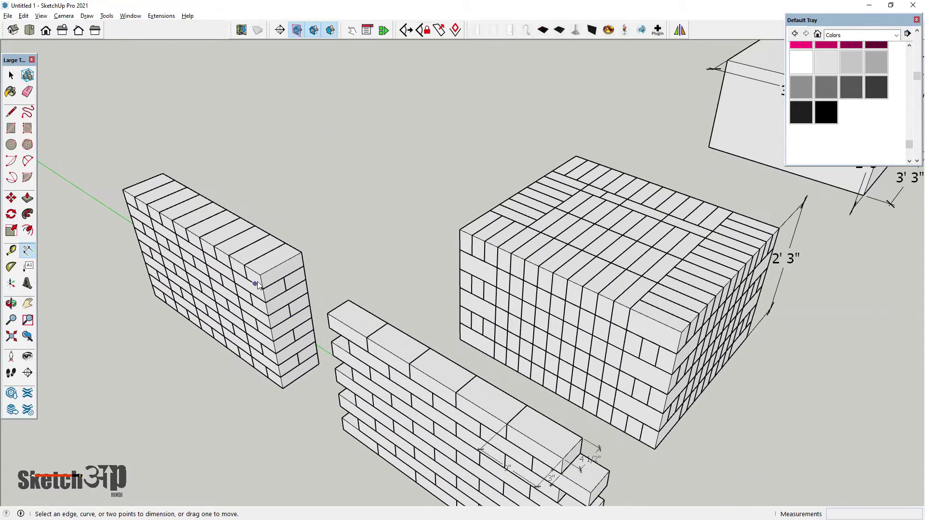
pyautogui.click(261, 274)
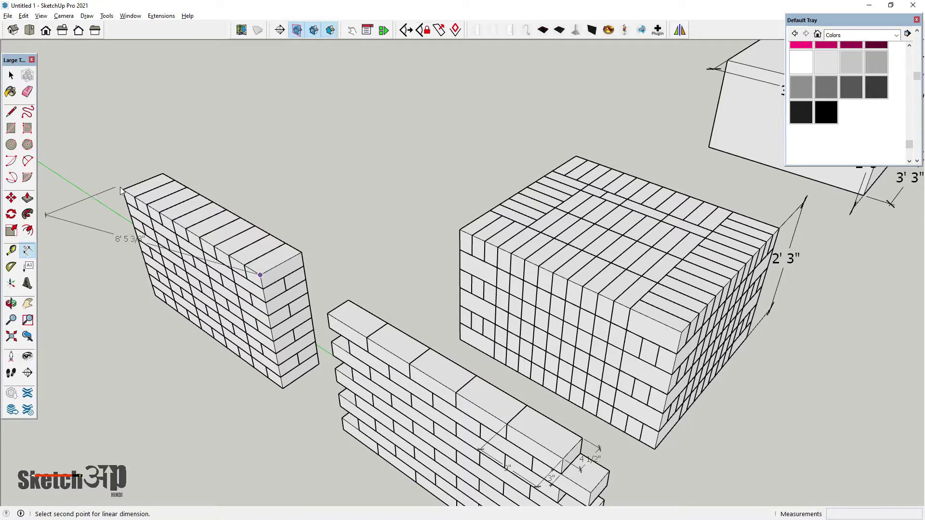
pyautogui.click(121, 191)
pyautogui.click(85, 225)
# Step: Add the wall's 2' 3" height and 9" thickness dimensions
pyautogui.moveTo(83, 217); pyautogui.dragTo(266, 287, button='middle')
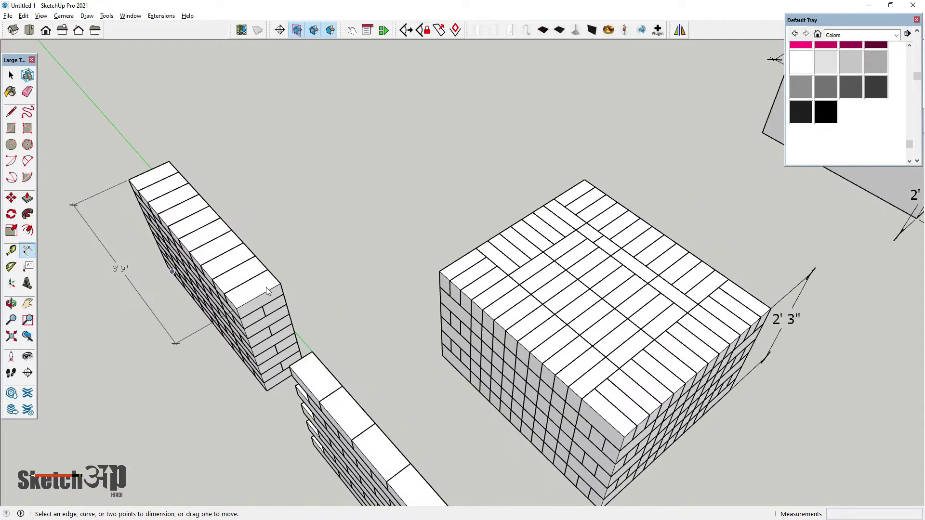
pyautogui.click(236, 308)
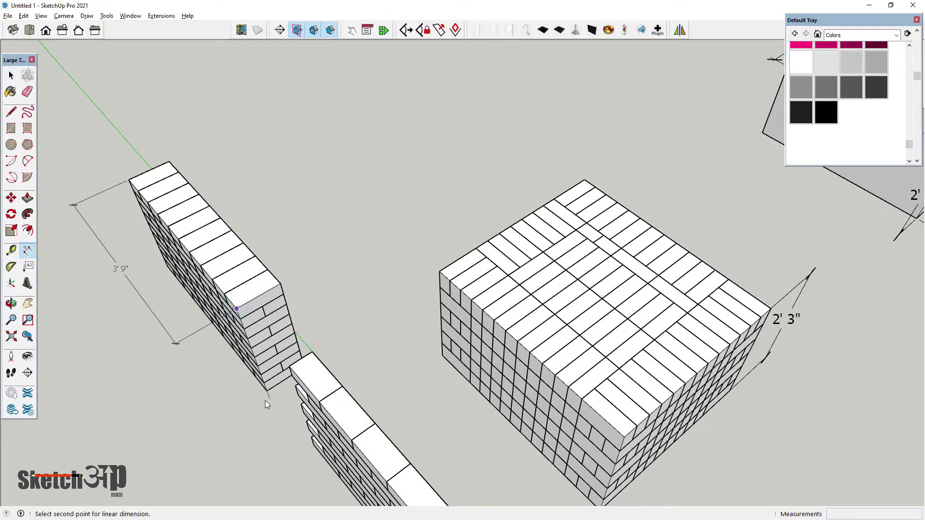
pyautogui.click(267, 391)
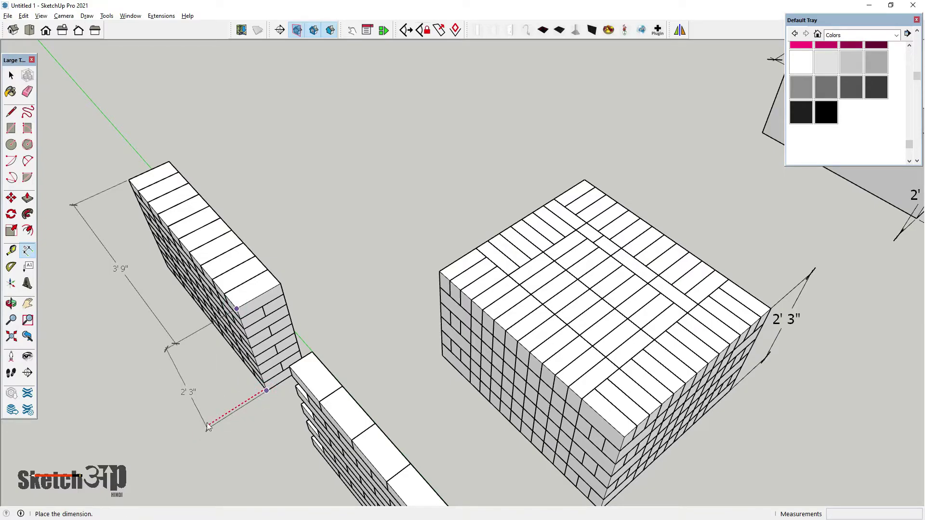
pyautogui.click(208, 425)
pyautogui.moveTo(209, 425)
pyautogui.mouseDown(button='middle')
pyautogui.moveTo(244, 286)
pyautogui.moveTo(241, 298)
pyautogui.mouseUp(button='middle')
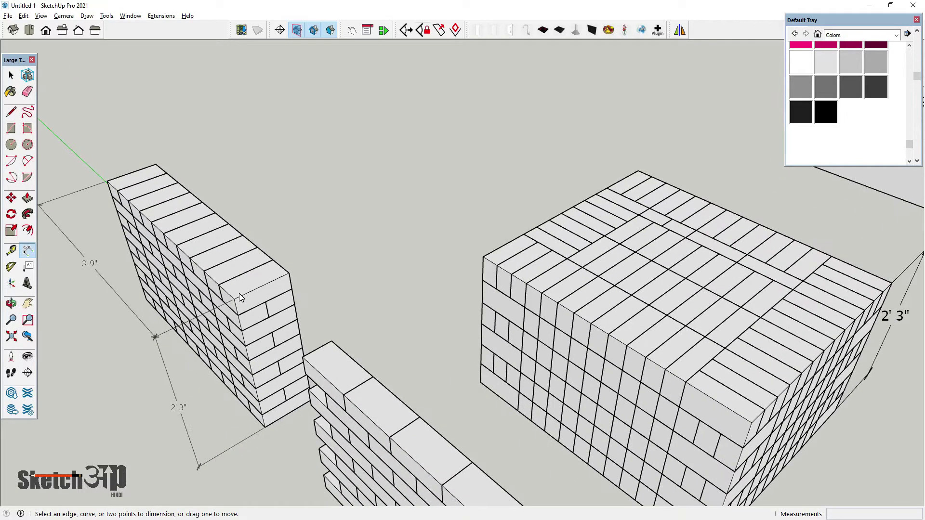
pyautogui.click(234, 299)
pyautogui.click(288, 274)
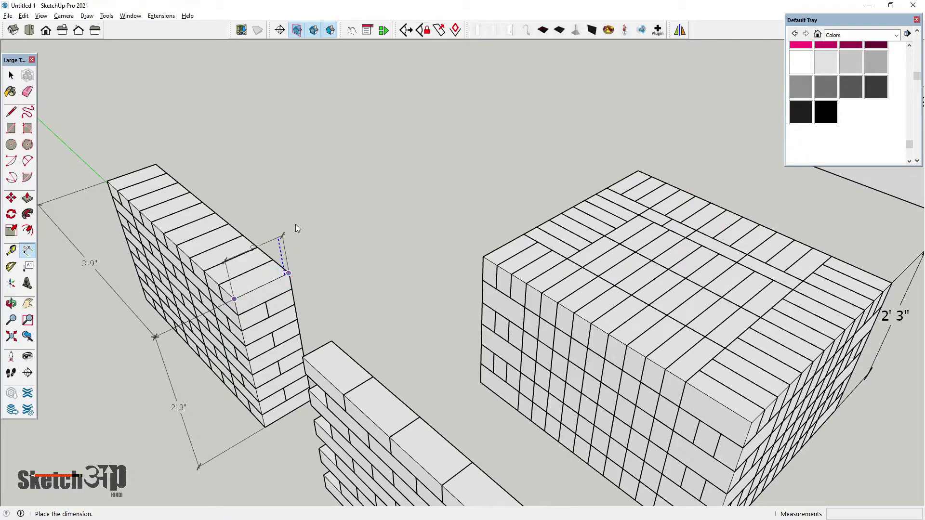
pyautogui.click(296, 227)
pyautogui.moveTo(296, 227)
pyautogui.mouseDown(button='middle')
pyautogui.moveTo(351, 196)
pyautogui.moveTo(230, 231)
pyautogui.moveTo(259, 213)
pyautogui.moveTo(228, 259)
pyautogui.moveTo(132, 263)
pyautogui.moveTo(257, 331)
pyautogui.moveTo(301, 329)
pyautogui.moveTo(308, 318)
pyautogui.mouseUp(button='middle')
# Step: Try a front-wall dimension, cancel the unwanted 6 3/16 result, and raise the view
pyautogui.click(346, 349)
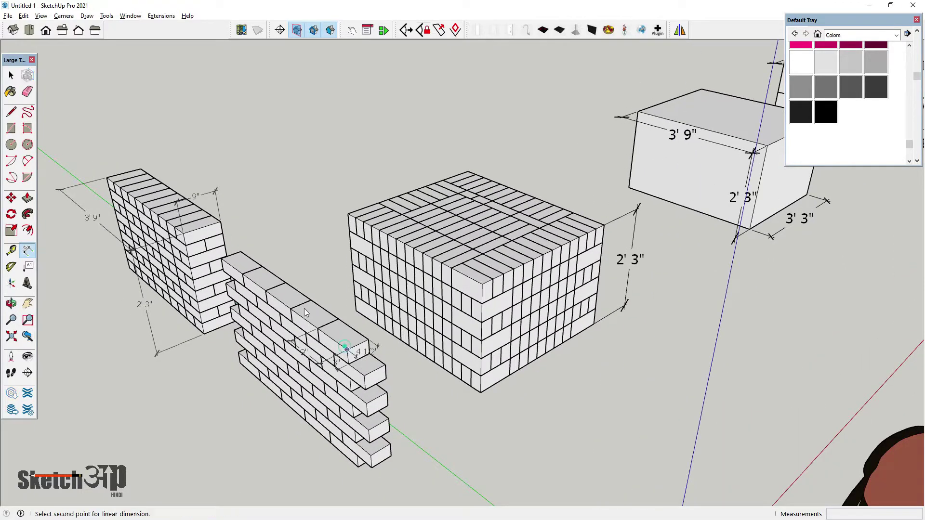
pyautogui.click(218, 260)
pyautogui.scroll(1, 223, 266)
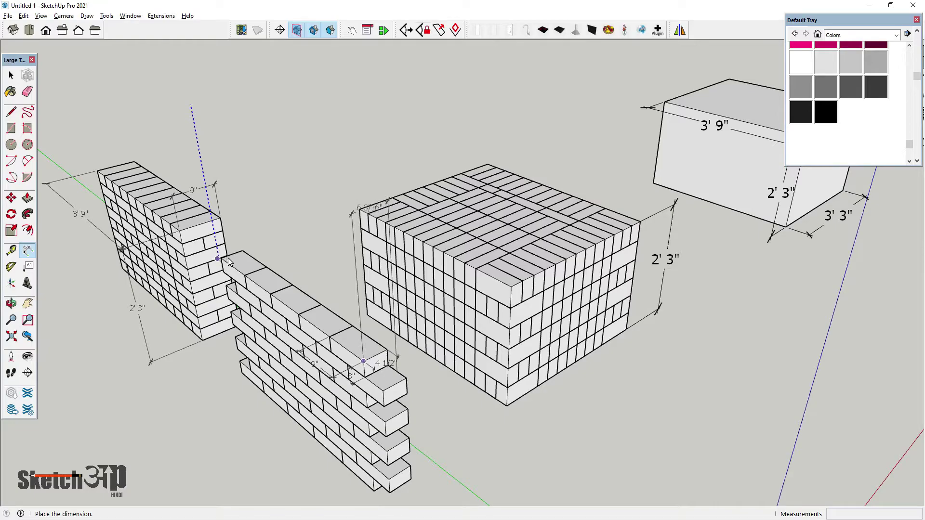
pyautogui.press('Escape')
pyautogui.moveTo(229, 263); pyautogui.dragTo(215, 313, button='middle')
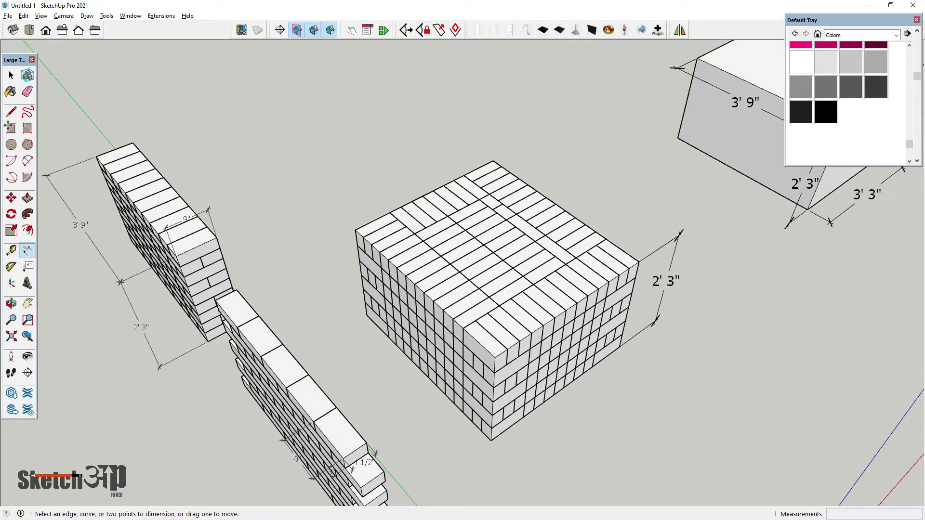
pyautogui.click(12, 74)
pyautogui.moveTo(290, 332)
pyautogui.mouseDown(button='middle')
pyautogui.moveTo(343, 318)
pyautogui.moveTo(345, 339)
pyautogui.mouseUp(button='middle')
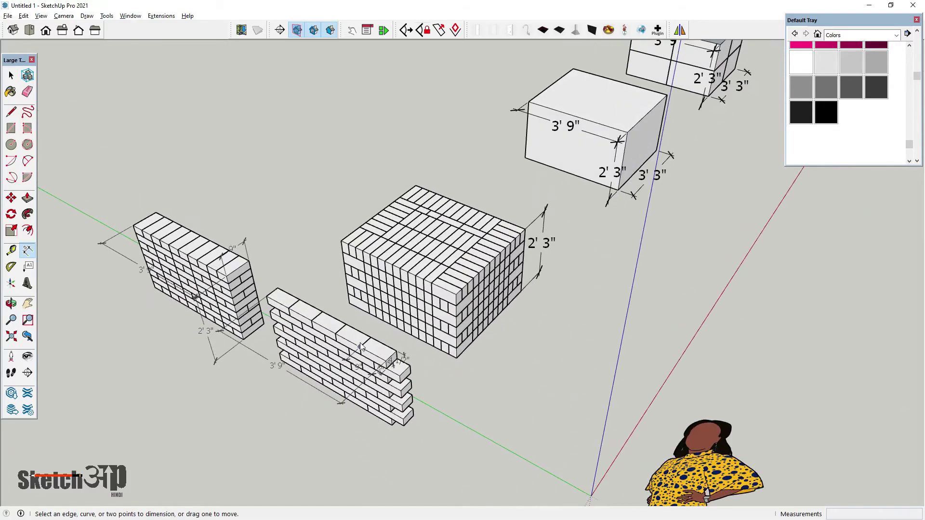
# Step: Dimension the front wall's 2' 3" height
pyautogui.click(335, 334)
pyautogui.click(345, 398)
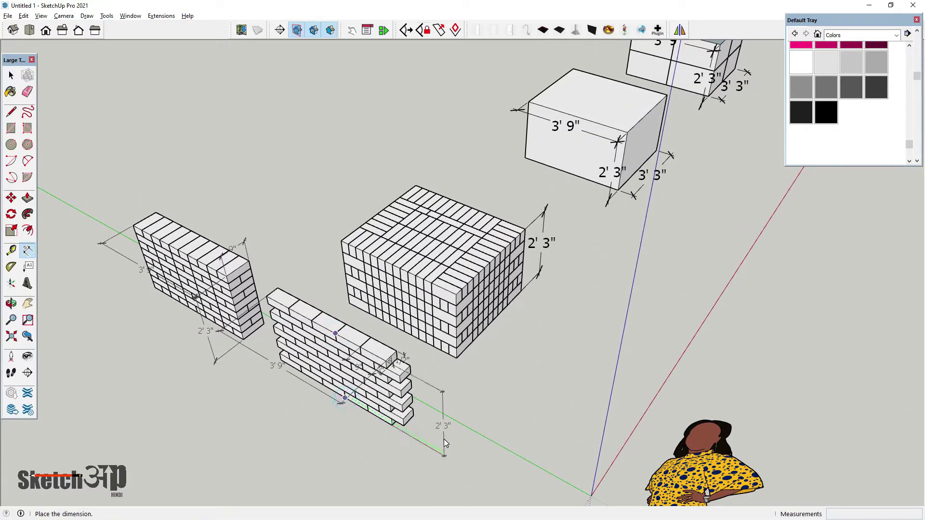
pyautogui.click(444, 438)
pyautogui.moveTo(444, 439); pyautogui.dragTo(413, 336, button='middle')
pyautogui.scroll(3, 310, 388)
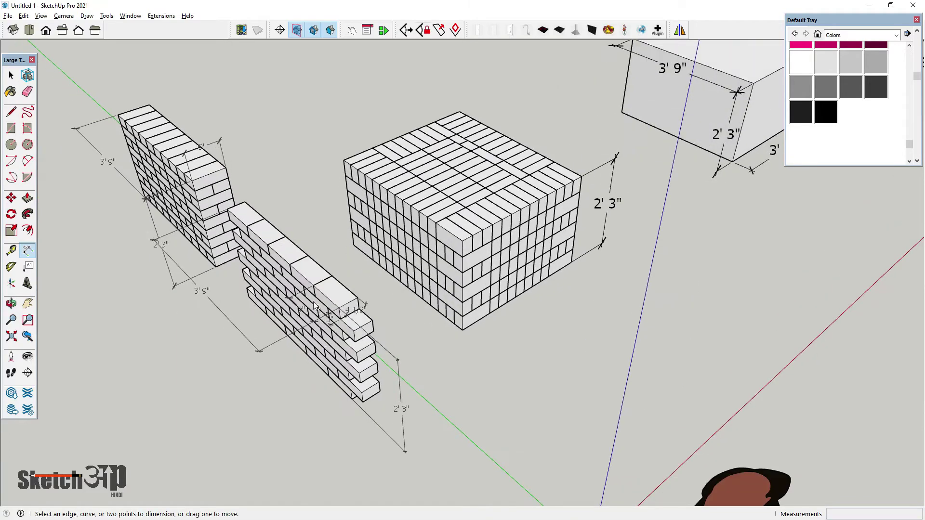
pyautogui.scroll(2, 252, 393)
pyautogui.moveTo(421, 371); pyautogui.dragTo(285, 224, button='middle')
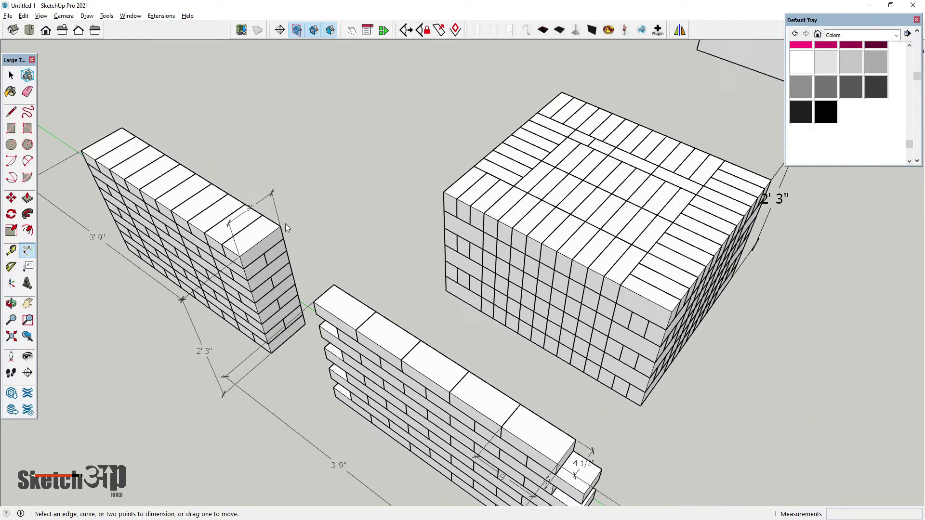
pyautogui.scroll(-2, 285, 224)
# Step: Return to the Select tool, orbit to the left wall, then switch back to OneNote
pyautogui.click(11, 77)
pyautogui.moveTo(123, 134); pyautogui.dragTo(167, 307, button='middle')
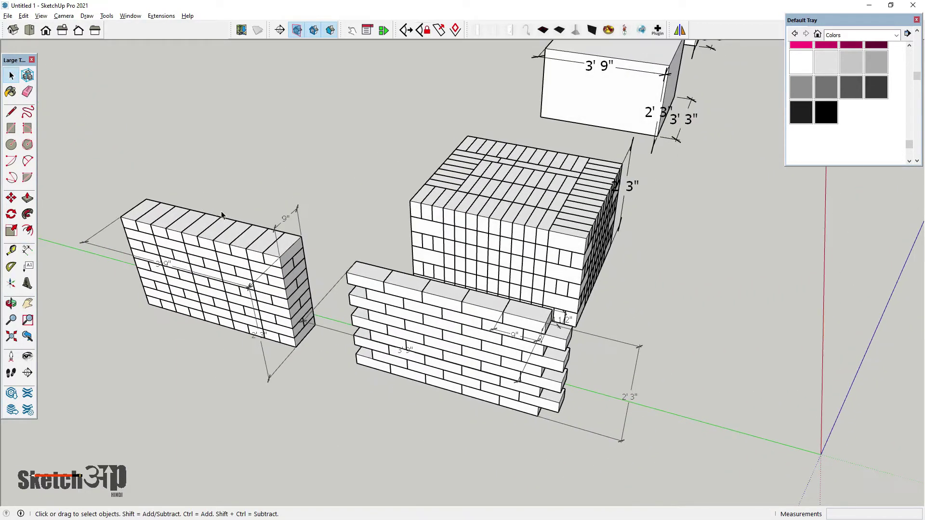
pyautogui.scroll(3, 167, 306)
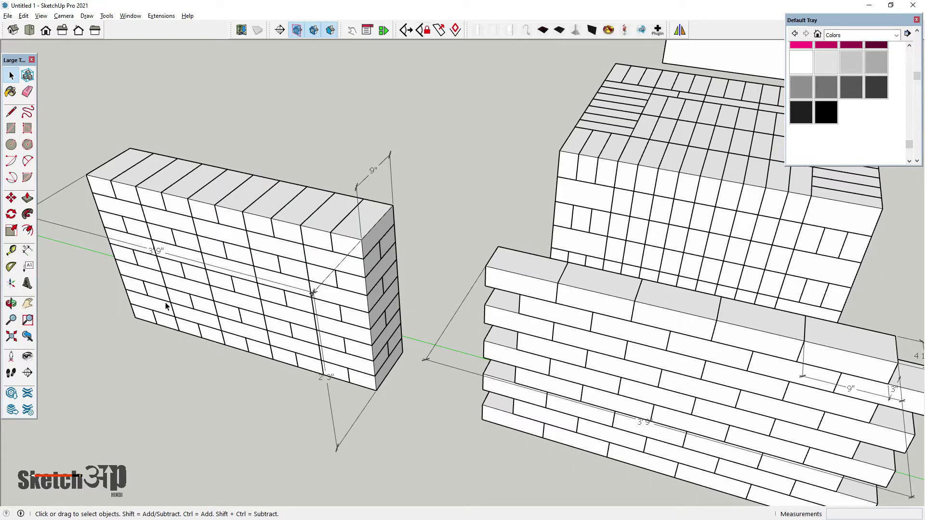
pyautogui.hotkey('alt', 'Tab')
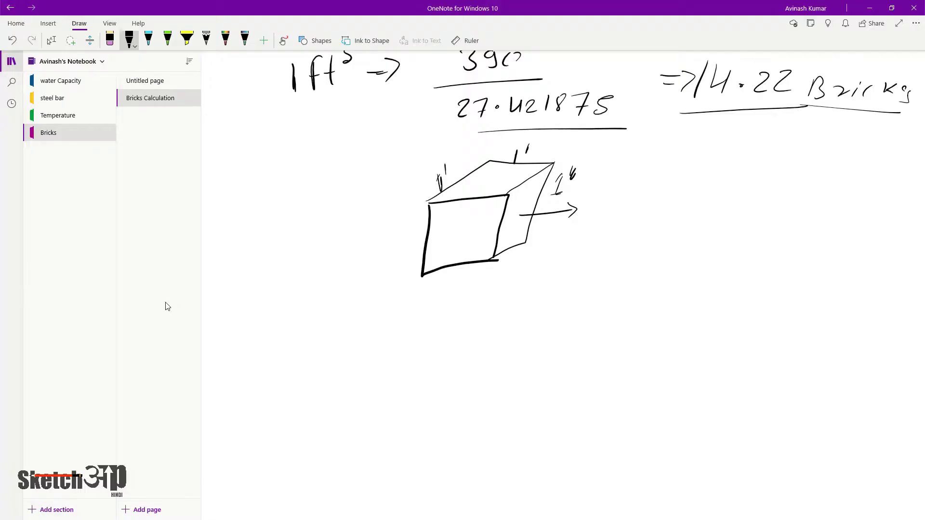
# Step: With the black pen, write Wall → 9" and H → 2'3" below the cube
pyautogui.scroll(-2, 510, 241)
pyautogui.click(52, 41)
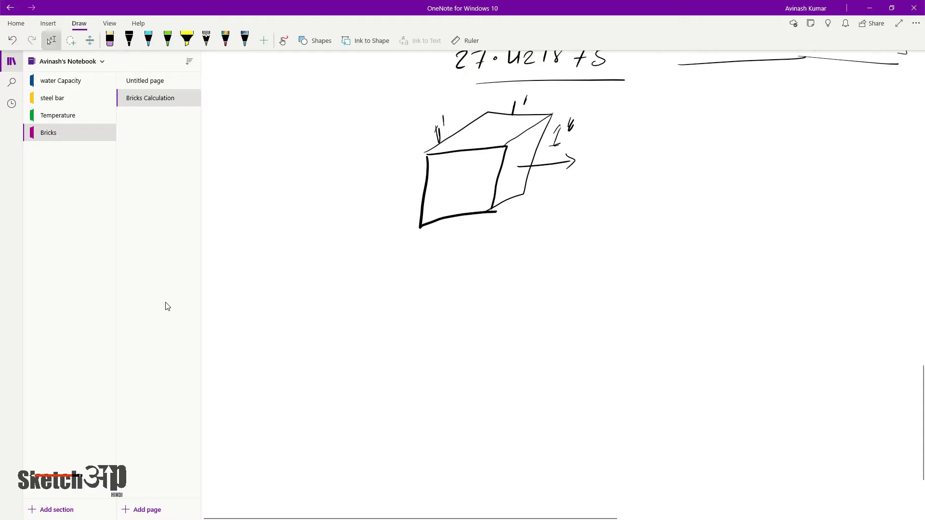
pyautogui.click(129, 40)
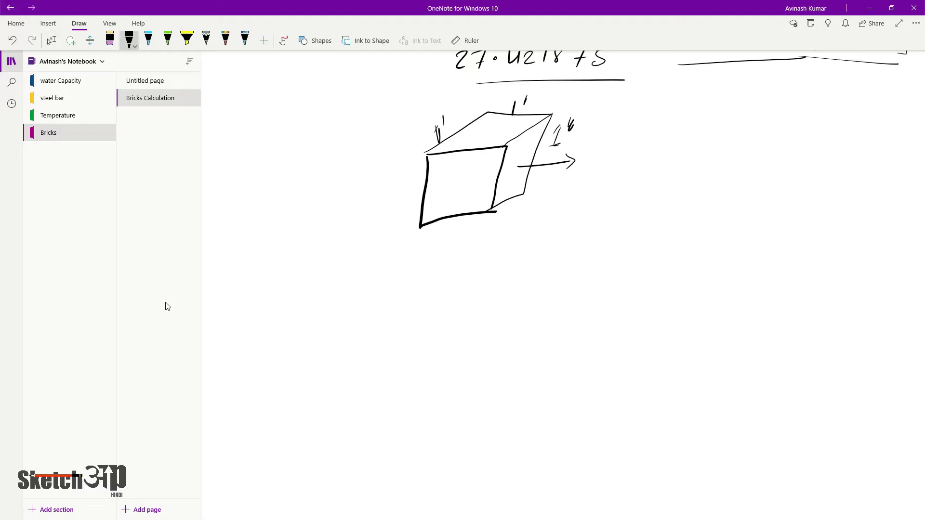
pyautogui.moveTo(247, 245); pyautogui.dragTo(283, 257)
pyautogui.moveTo(285, 256)
pyautogui.mouseDown()
pyautogui.moveTo(304, 234)
pyautogui.moveTo(331, 246)
pyautogui.mouseUp()
pyautogui.moveTo(334, 241)
pyautogui.mouseDown()
pyautogui.moveTo(336, 258)
pyautogui.moveTo(364, 260)
pyautogui.moveTo(374, 241)
pyautogui.mouseUp()
pyautogui.moveTo(382, 230); pyautogui.dragTo(381, 242)
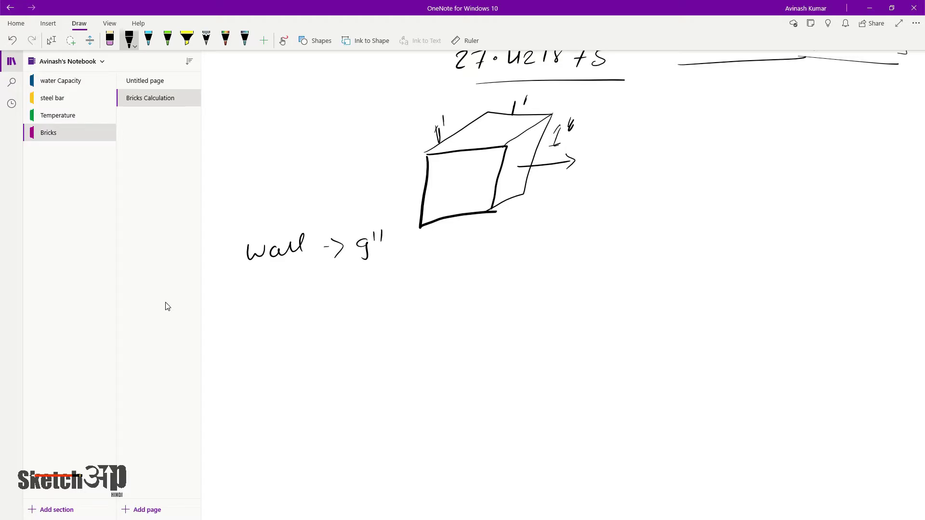
pyautogui.moveTo(256, 291)
pyautogui.mouseDown()
pyautogui.moveTo(255, 311)
pyautogui.moveTo(263, 303)
pyautogui.mouseUp()
pyautogui.moveTo(272, 294)
pyautogui.mouseDown()
pyautogui.moveTo(271, 311)
pyautogui.moveTo(290, 303)
pyautogui.mouseUp()
pyautogui.moveTo(288, 294)
pyautogui.mouseDown()
pyautogui.moveTo(295, 306)
pyautogui.moveTo(336, 310)
pyautogui.moveTo(345, 295)
pyautogui.moveTo(360, 307)
pyautogui.mouseUp()
# Step: Write W → 3'9" and the volume line Vo → .75 × 2.25 × 3.75
pyautogui.moveTo(258, 340); pyautogui.dragTo(291, 349)
pyautogui.moveTo(293, 343)
pyautogui.mouseDown()
pyautogui.moveTo(303, 355)
pyautogui.moveTo(348, 353)
pyautogui.moveTo(367, 337)
pyautogui.moveTo(387, 350)
pyautogui.moveTo(403, 332)
pyautogui.mouseUp()
pyautogui.moveTo(412, 323); pyautogui.dragTo(410, 334)
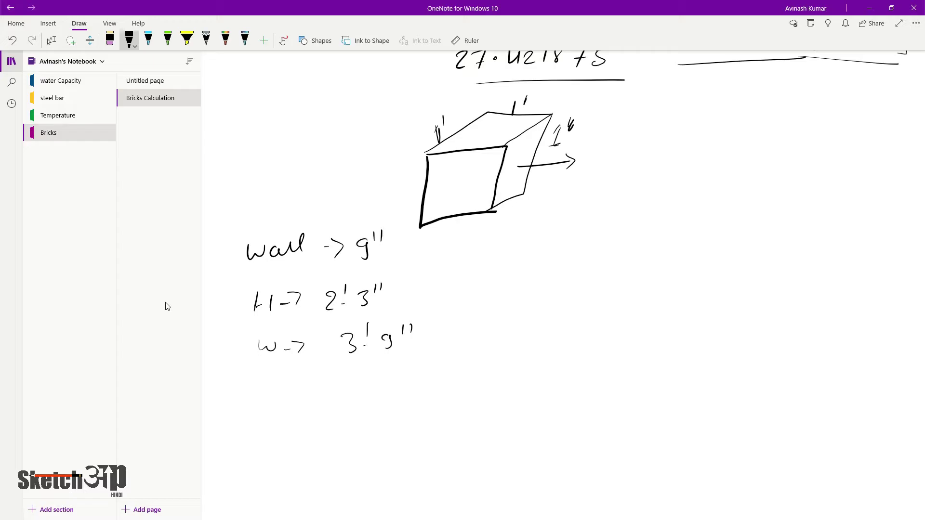
pyautogui.moveTo(286, 398); pyautogui.dragTo(311, 405)
pyautogui.moveTo(319, 399); pyautogui.dragTo(332, 410)
pyautogui.moveTo(391, 390)
pyautogui.mouseDown()
pyautogui.moveTo(395, 408)
pyautogui.moveTo(495, 398)
pyautogui.mouseUp()
pyautogui.moveTo(505, 384)
pyautogui.mouseDown()
pyautogui.moveTo(516, 381)
pyautogui.moveTo(504, 396)
pyautogui.moveTo(530, 395)
pyautogui.mouseUp()
pyautogui.moveTo(533, 379)
pyautogui.mouseDown()
pyautogui.moveTo(520, 395)
pyautogui.moveTo(587, 387)
pyautogui.moveTo(615, 369)
pyautogui.moveTo(598, 387)
pyautogui.mouseUp()
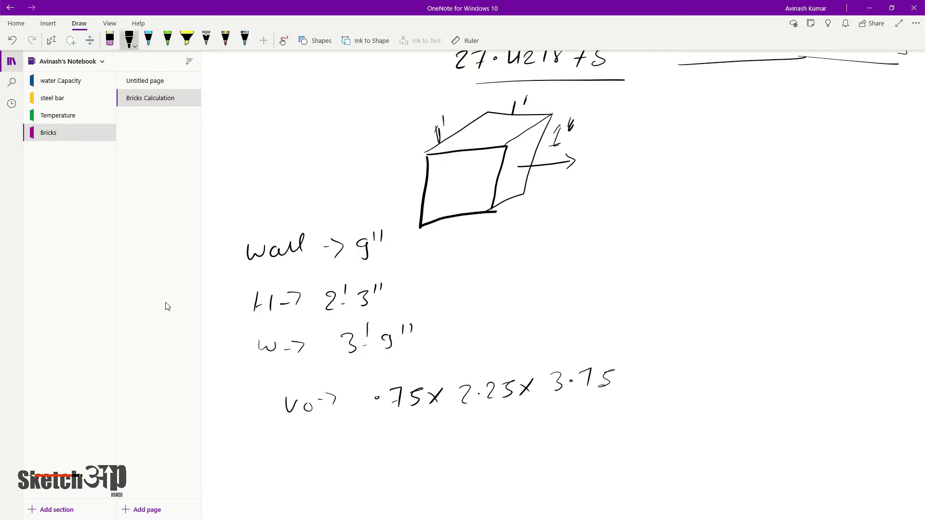
pyautogui.moveTo(390, 433)
pyautogui.mouseDown()
pyautogui.moveTo(393, 456)
pyautogui.moveTo(402, 435)
pyautogui.mouseUp()
# Step: In Calculator, evaluate .75*2.25*3.75 to get 6.328125
pyautogui.hotkey('alt', 'Tab')
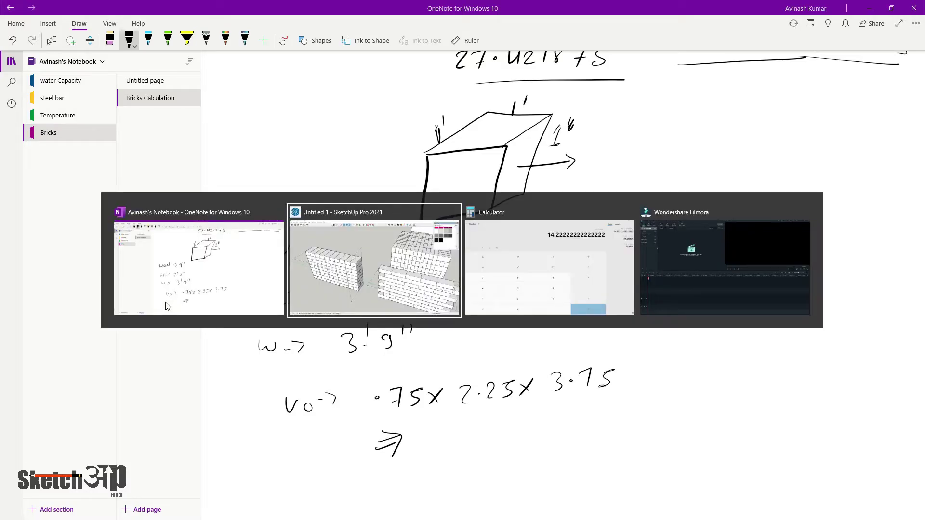
pyautogui.hotkey('alt', 'Tab')
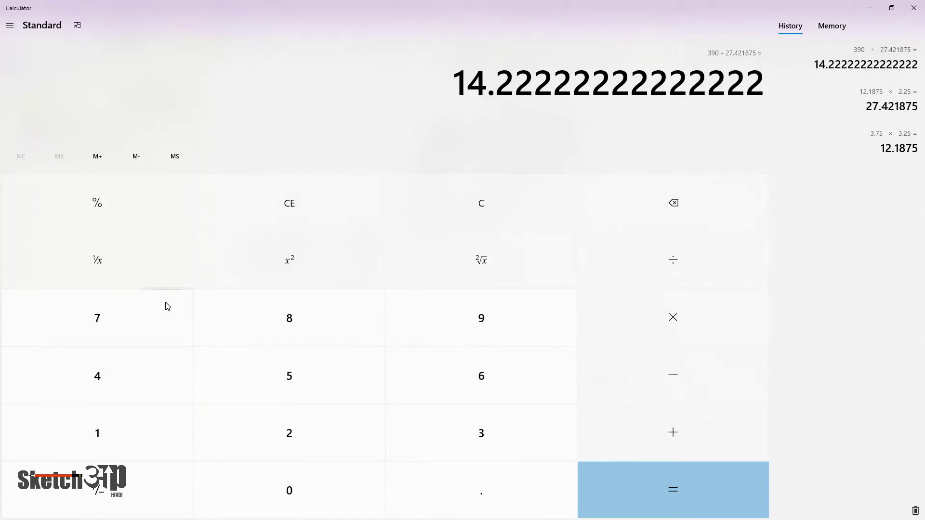
pyautogui.click(167, 307)
pyautogui.press('Escape')
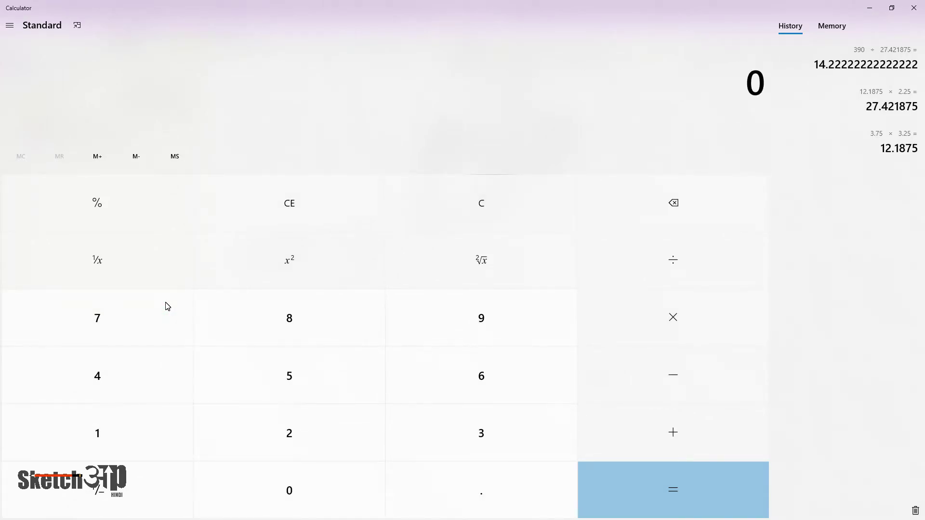
pyautogui.write('.75')
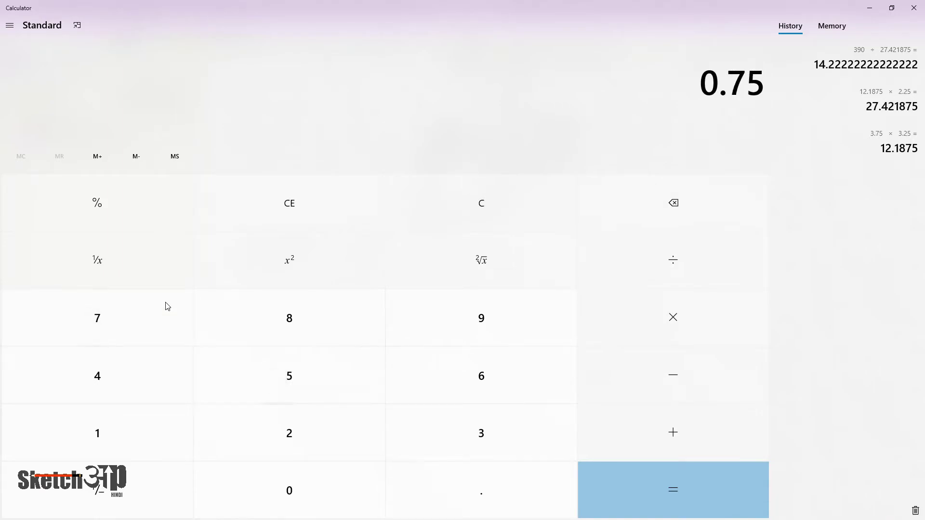
pyautogui.write('*')
pyautogui.write('2.25')
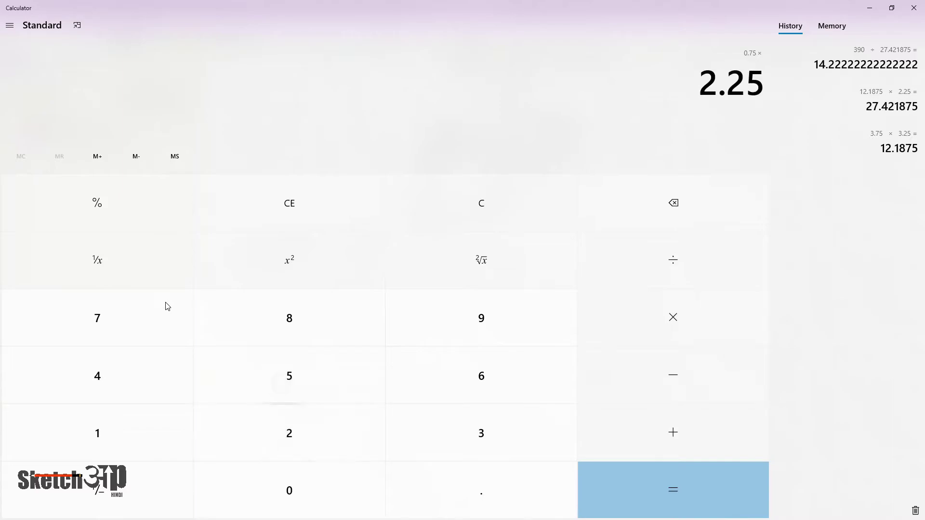
pyautogui.write('*')
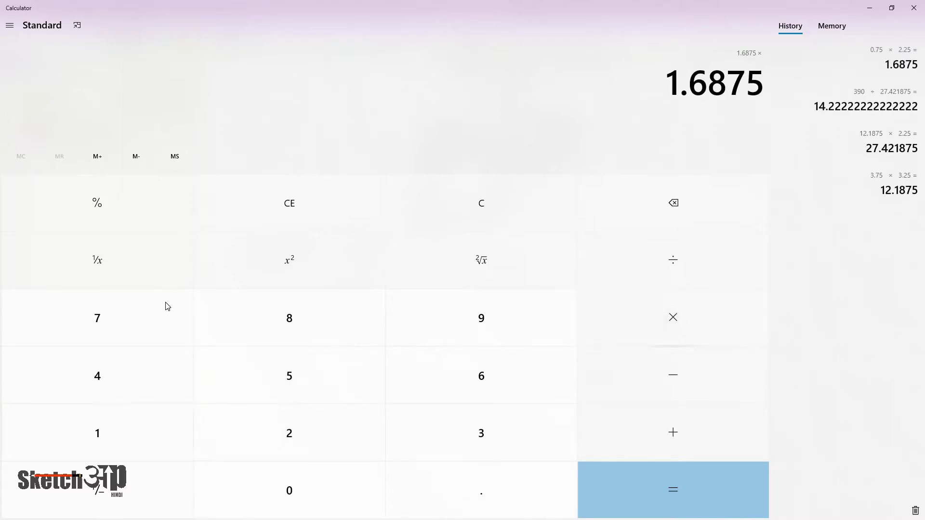
pyautogui.write('3')
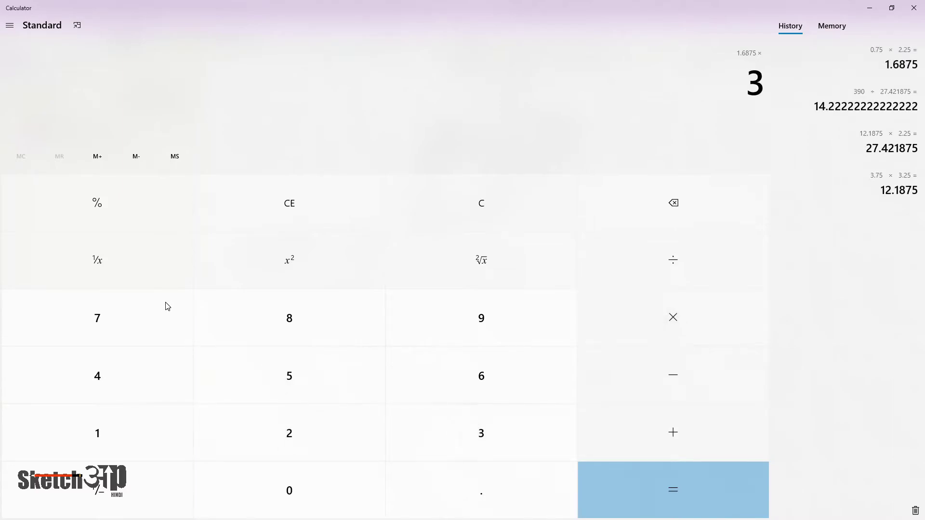
pyautogui.write('.75')
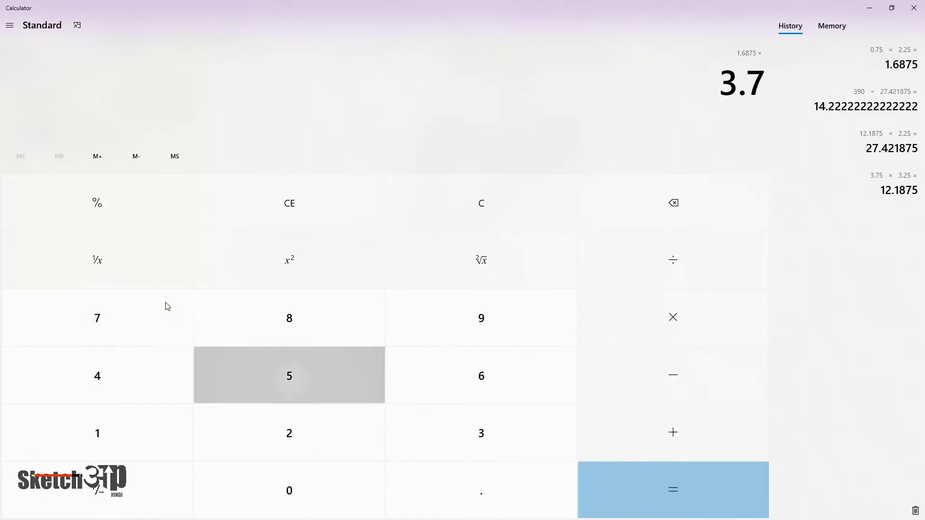
pyautogui.press('Return')
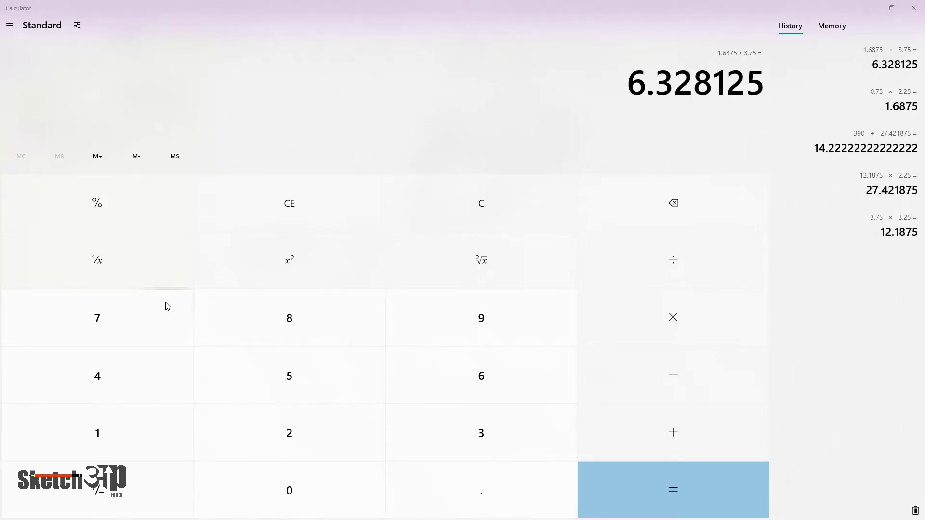
# Step: Write the underlined wall volume ⇒ 6.328125 ft³ in OneNote
pyautogui.hotkey('alt', 'Tab')
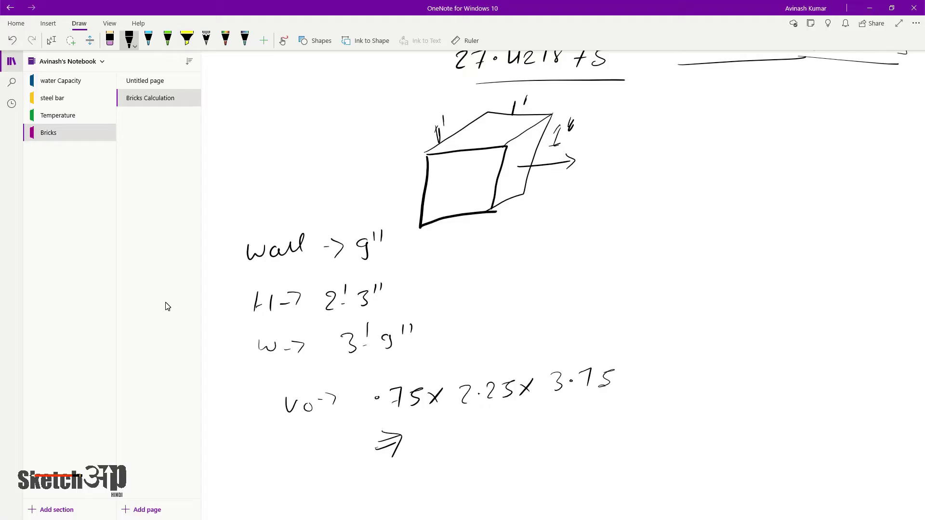
pyautogui.click(450, 435)
pyautogui.moveTo(455, 418)
pyautogui.mouseDown()
pyautogui.moveTo(444, 435)
pyautogui.moveTo(559, 423)
pyautogui.mouseUp()
pyautogui.moveTo(566, 411)
pyautogui.mouseDown()
pyautogui.moveTo(580, 407)
pyautogui.moveTo(566, 426)
pyautogui.mouseUp()
pyautogui.moveTo(452, 458); pyautogui.dragTo(611, 429)
pyautogui.moveTo(612, 408)
pyautogui.mouseDown()
pyautogui.moveTo(625, 400)
pyautogui.moveTo(620, 415)
pyautogui.mouseUp()
pyautogui.moveTo(636, 402); pyautogui.dragTo(631, 428)
pyautogui.moveTo(643, 393); pyautogui.dragTo(644, 410)
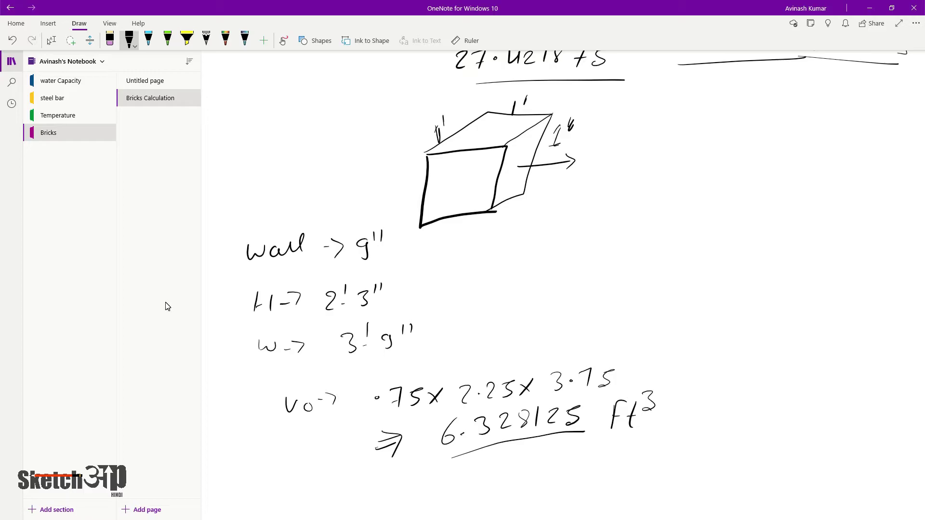
# Step: Below it, write the next line ⇒ 14.22 × 6.328125
pyautogui.scroll(-1, 167, 307)
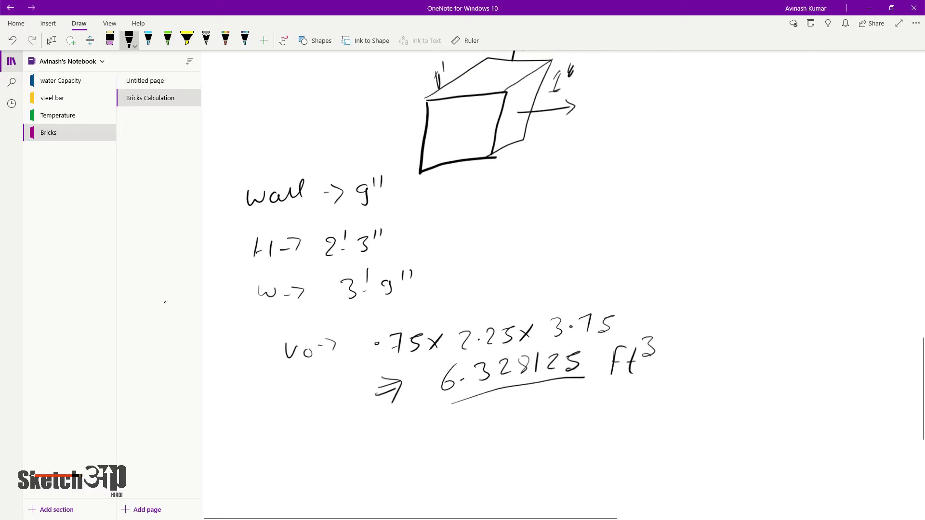
pyautogui.scroll(-2, 167, 307)
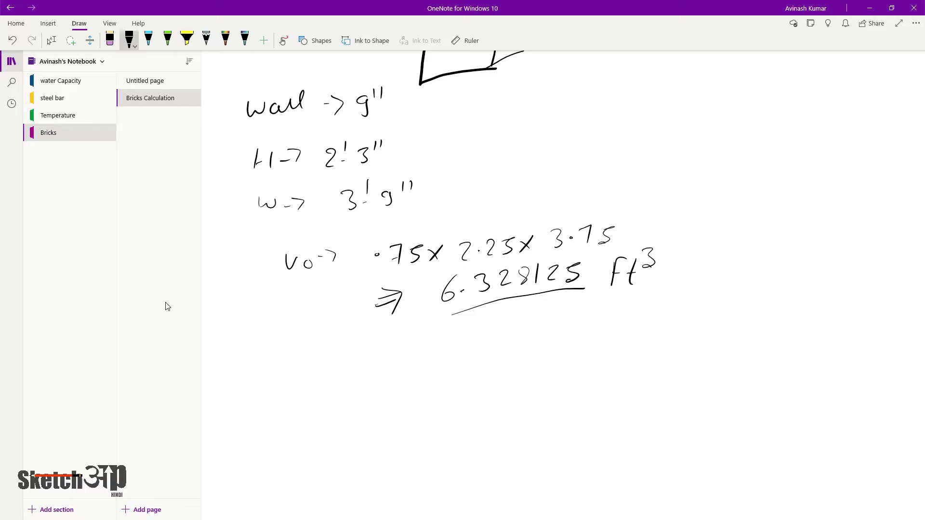
pyautogui.moveTo(401, 397); pyautogui.dragTo(411, 395)
pyautogui.moveTo(414, 382); pyautogui.dragTo(418, 403)
pyautogui.moveTo(461, 378)
pyautogui.mouseDown()
pyautogui.moveTo(460, 393)
pyautogui.moveTo(474, 388)
pyautogui.mouseUp()
pyautogui.click(495, 384)
pyautogui.moveTo(474, 388)
pyautogui.mouseDown()
pyautogui.moveTo(485, 377)
pyautogui.moveTo(545, 383)
pyautogui.mouseUp()
pyautogui.moveTo(545, 372); pyautogui.dragTo(553, 384)
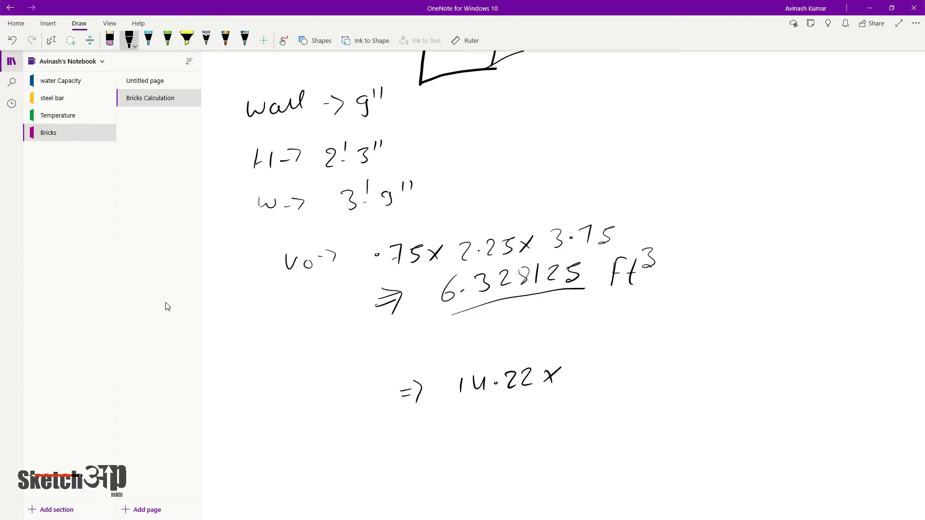
pyautogui.moveTo(582, 358)
pyautogui.mouseDown()
pyautogui.moveTo(577, 373)
pyautogui.moveTo(606, 376)
pyautogui.moveTo(641, 373)
pyautogui.moveTo(660, 355)
pyautogui.mouseUp()
pyautogui.moveTo(668, 351)
pyautogui.mouseDown()
pyautogui.moveTo(666, 373)
pyautogui.moveTo(694, 368)
pyautogui.mouseUp()
pyautogui.moveTo(721, 351)
pyautogui.mouseDown()
pyautogui.moveTo(706, 353)
pyautogui.moveTo(706, 371)
pyautogui.mouseUp()
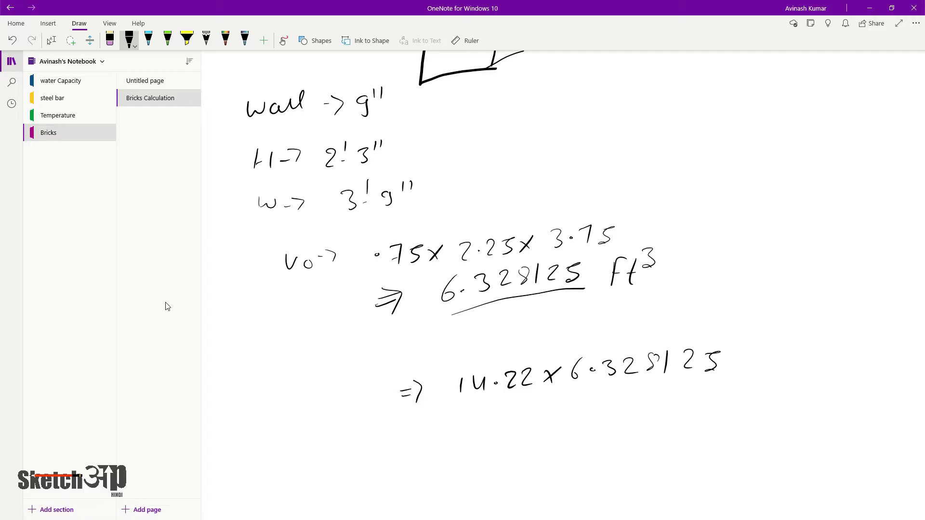
pyautogui.moveTo(663, 406); pyautogui.dragTo(676, 406)
# Step: Multiply 6.328125 by 14.22 in Calculator to get 89.9859375, then return to SketchUp
pyautogui.hotkey('alt', 'Tab')
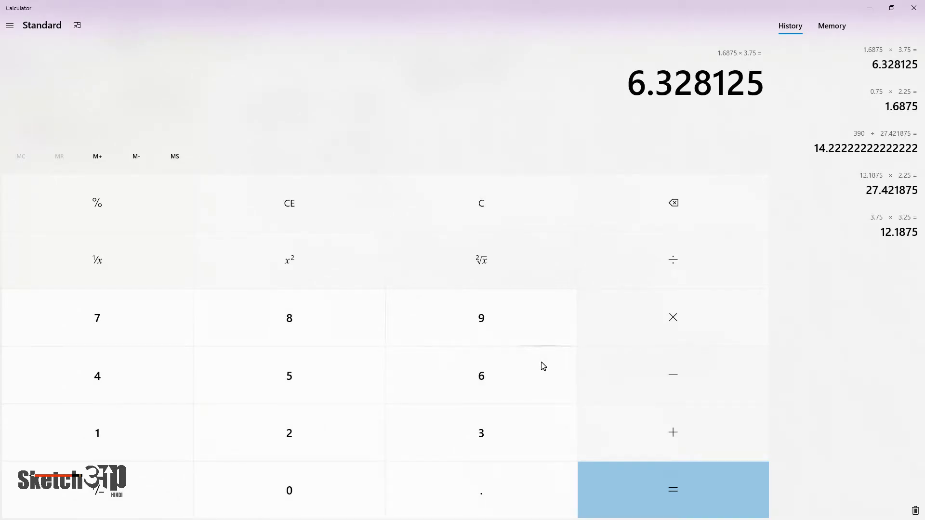
pyautogui.press('*')
pyautogui.write('1')
pyautogui.write('4')
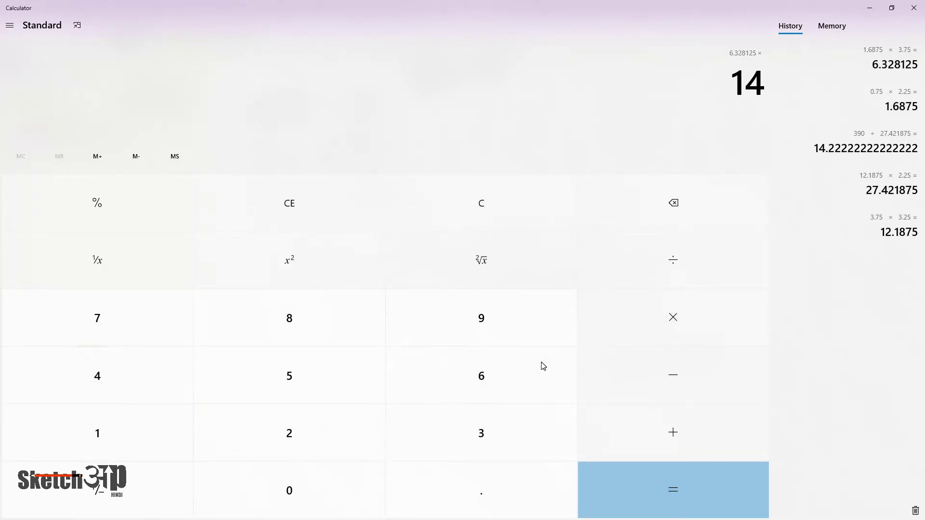
pyautogui.write('.22')
pyautogui.press('Return')
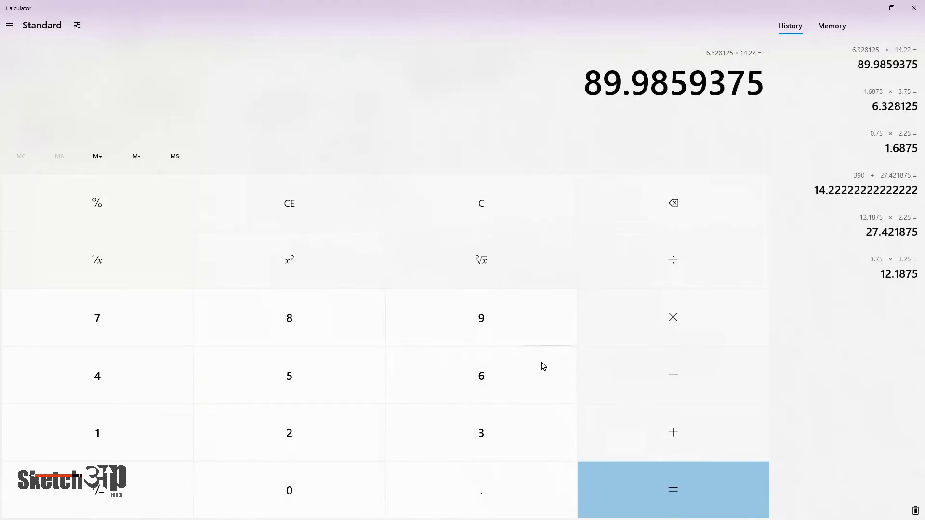
pyautogui.write('*')
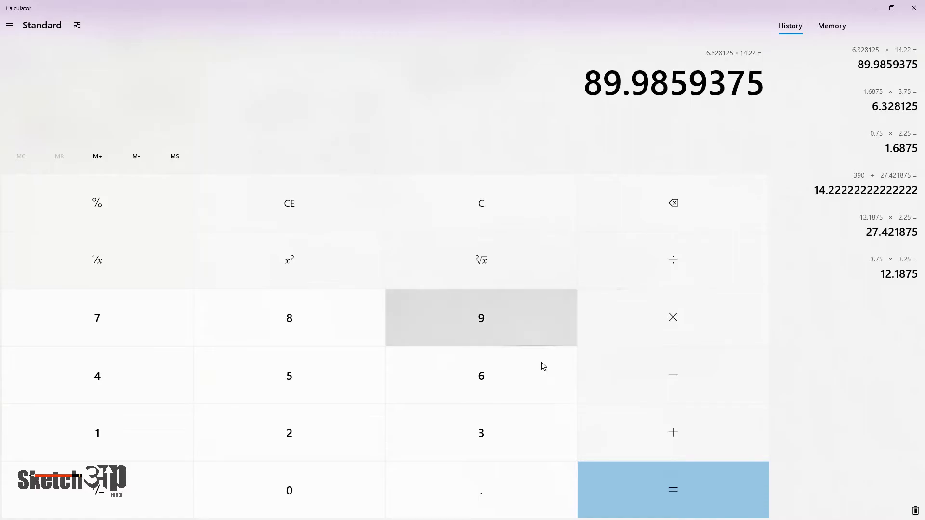
pyautogui.hotkey('alt', 'Tab')
pyautogui.hotkey('alt', 'Tab')
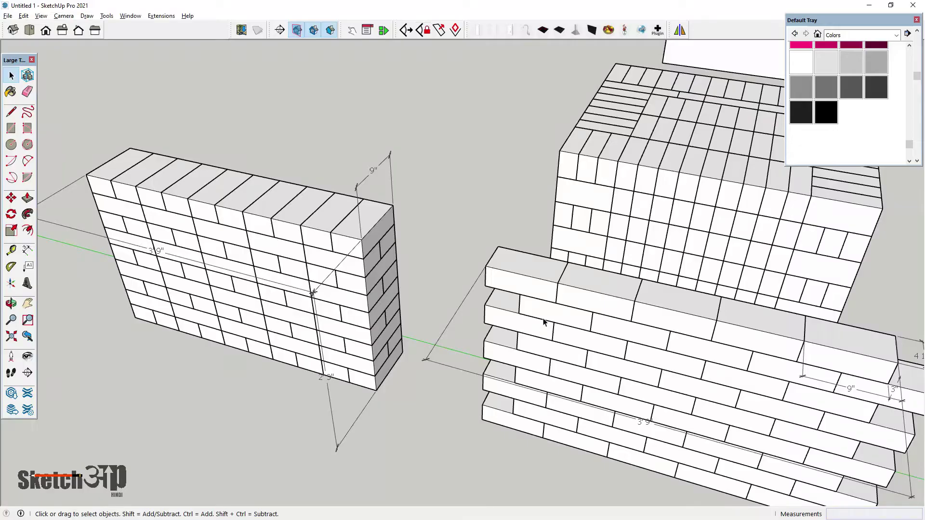
# Step: In OneNote, ink ⇒ 89.98 below the multiplication
pyautogui.hotkey('alt', 'Tab')
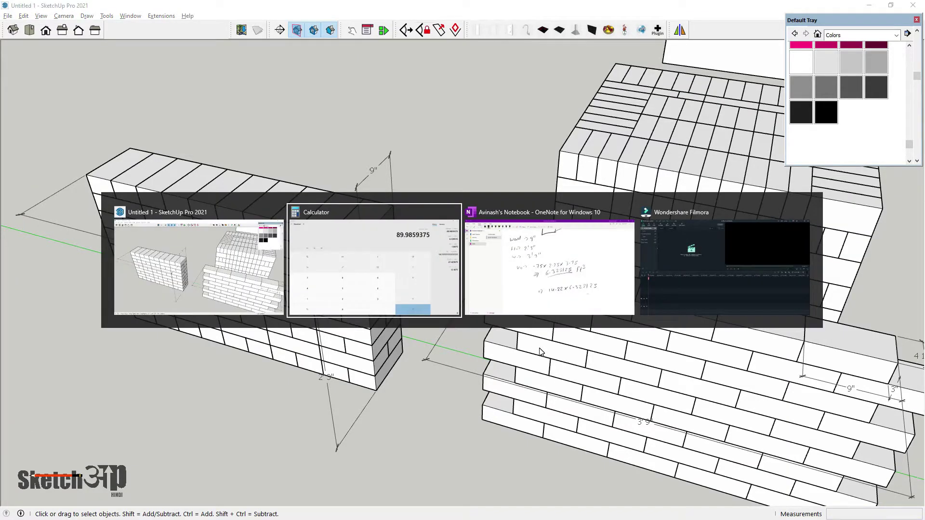
pyautogui.hotkey('alt', 'Tab')
pyautogui.moveTo(573, 430)
pyautogui.mouseDown()
pyautogui.moveTo(595, 429)
pyautogui.moveTo(594, 437)
pyautogui.mouseUp()
pyautogui.moveTo(601, 422); pyautogui.dragTo(604, 442)
pyautogui.click(656, 423)
pyautogui.moveTo(639, 415); pyautogui.dragTo(658, 437)
pyautogui.moveTo(704, 417)
pyautogui.mouseDown()
pyautogui.moveTo(707, 435)
pyautogui.moveTo(721, 434)
pyautogui.mouseUp()
pyautogui.moveTo(730, 417); pyautogui.dragTo(737, 416)
pyautogui.moveTo(601, 463)
pyautogui.mouseDown()
pyautogui.moveTo(626, 459)
pyautogui.moveTo(626, 469)
pyautogui.mouseUp()
pyautogui.moveTo(630, 451); pyautogui.dragTo(634, 474)
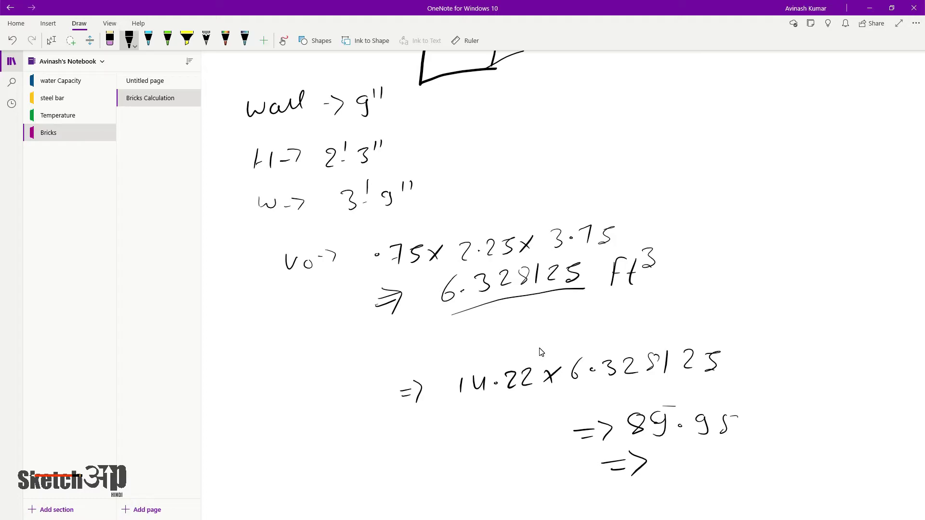
pyautogui.moveTo(722, 431); pyautogui.dragTo(732, 427)
# Step: Write an underlined ⇒ 90 bricks, then an underlined ⇒ 45Bricks line
pyautogui.moveTo(673, 453)
pyautogui.mouseDown()
pyautogui.moveTo(665, 473)
pyautogui.moveTo(690, 459)
pyautogui.mouseUp()
pyautogui.moveTo(643, 489)
pyautogui.mouseDown()
pyautogui.moveTo(721, 481)
pyautogui.moveTo(752, 464)
pyautogui.mouseUp()
pyautogui.moveTo(759, 465); pyautogui.dragTo(782, 465)
pyautogui.moveTo(794, 458)
pyautogui.mouseDown()
pyautogui.moveTo(793, 475)
pyautogui.moveTo(830, 458)
pyautogui.mouseUp()
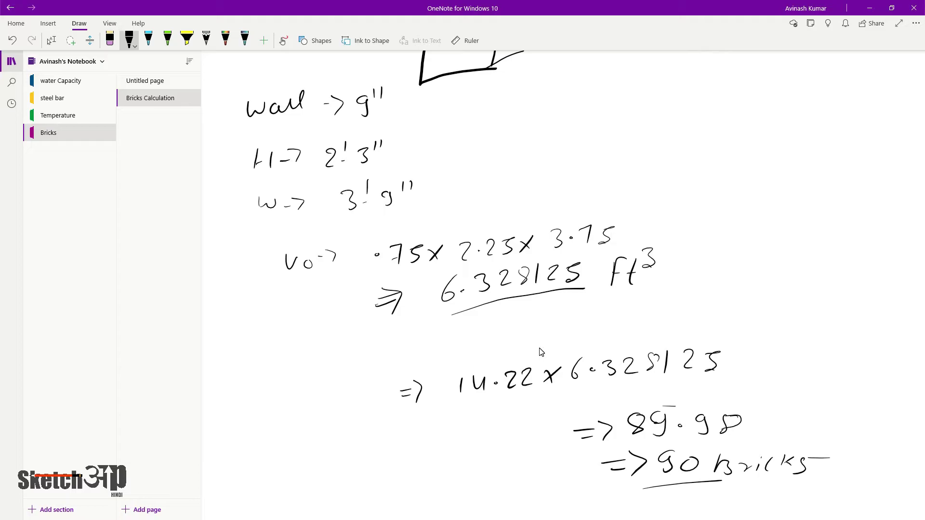
pyautogui.scroll(-3, 540, 351)
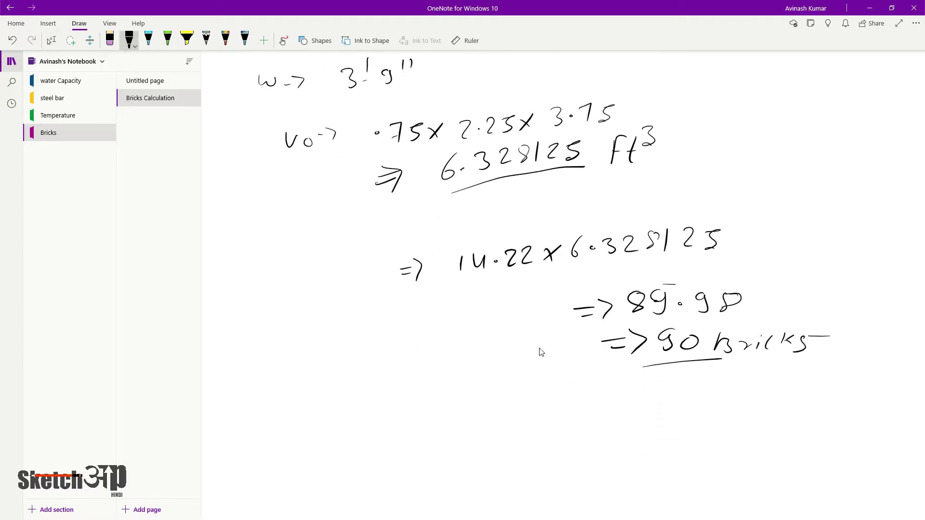
pyautogui.moveTo(500, 423); pyautogui.dragTo(555, 417)
pyautogui.moveTo(560, 404)
pyautogui.mouseDown()
pyautogui.moveTo(560, 423)
pyautogui.moveTo(697, 429)
pyautogui.mouseUp()
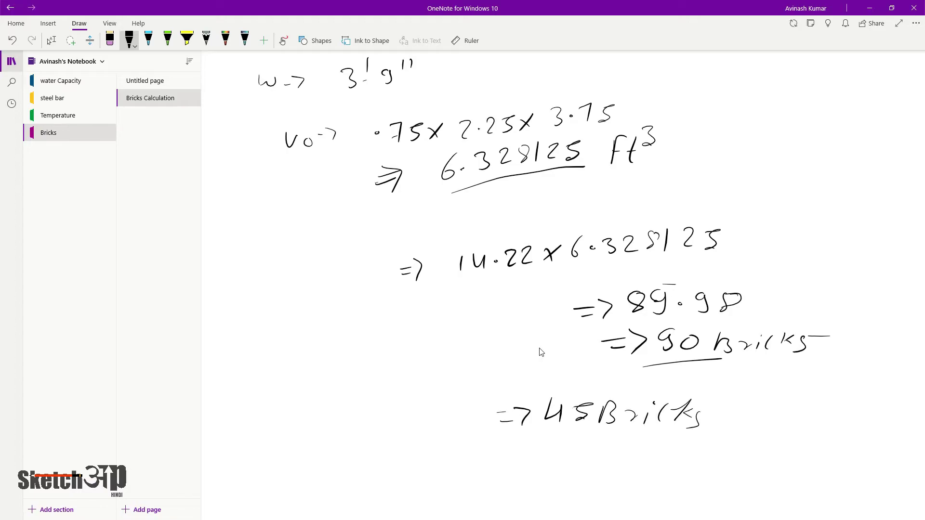
pyautogui.moveTo(559, 438); pyautogui.dragTo(705, 436)
# Step: Zoom out and orbit above the walls, select the front brick wall, then deselect it
pyautogui.hotkey('alt', 'Tab')
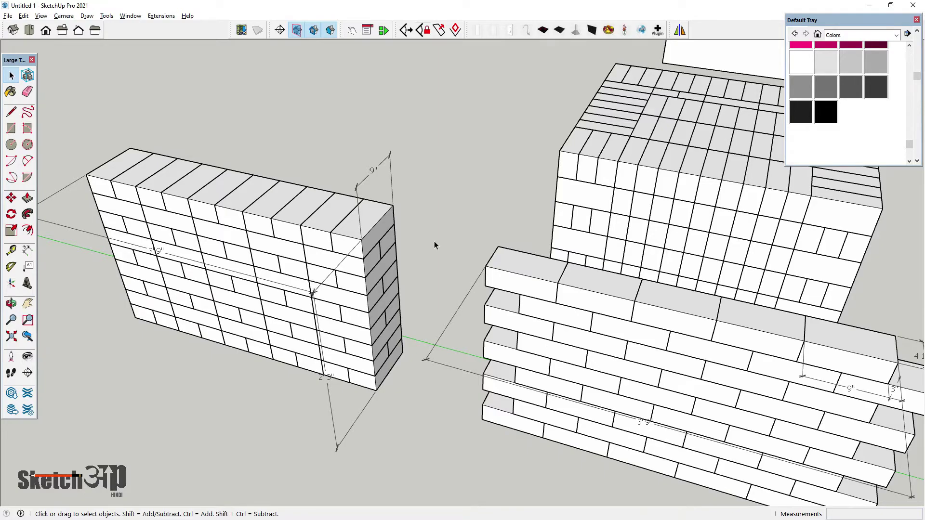
pyautogui.scroll(-3, 495, 392)
pyautogui.scroll(-2, 529, 381)
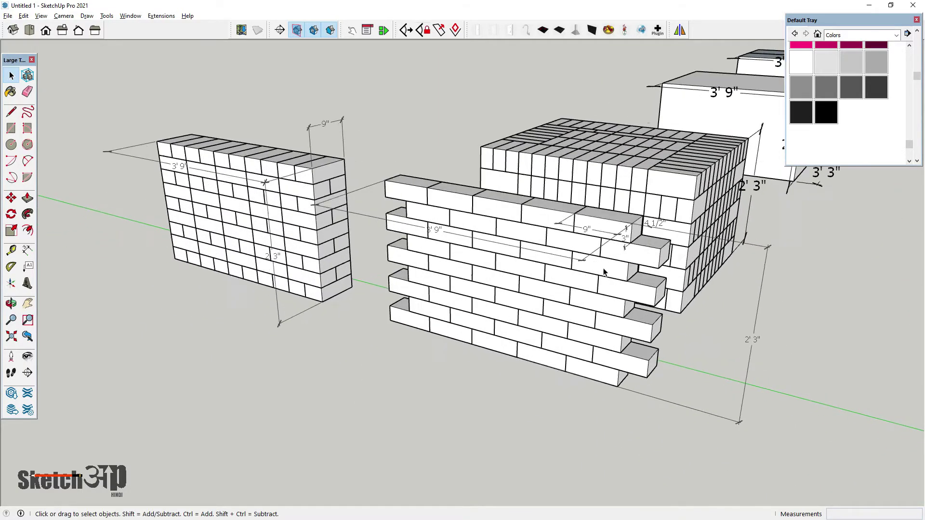
pyautogui.moveTo(584, 316); pyautogui.dragTo(581, 208, button='middle')
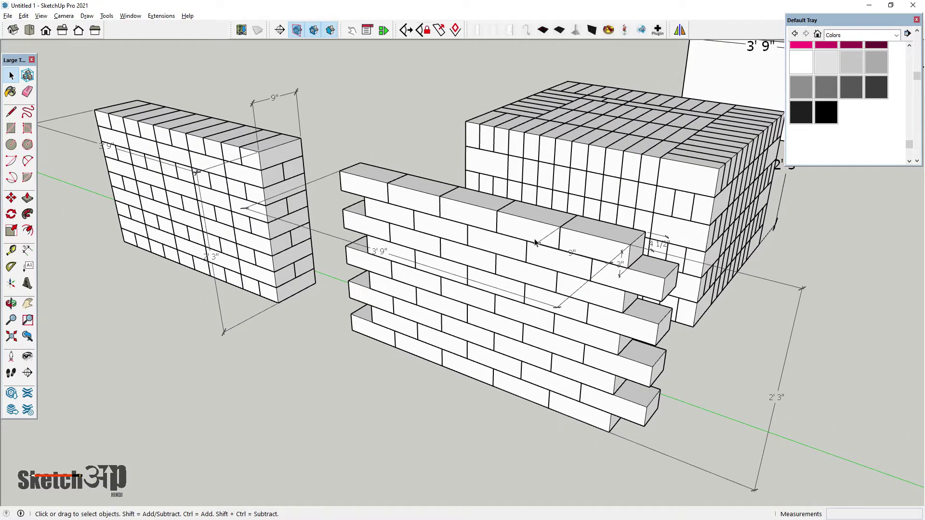
pyautogui.click(579, 246)
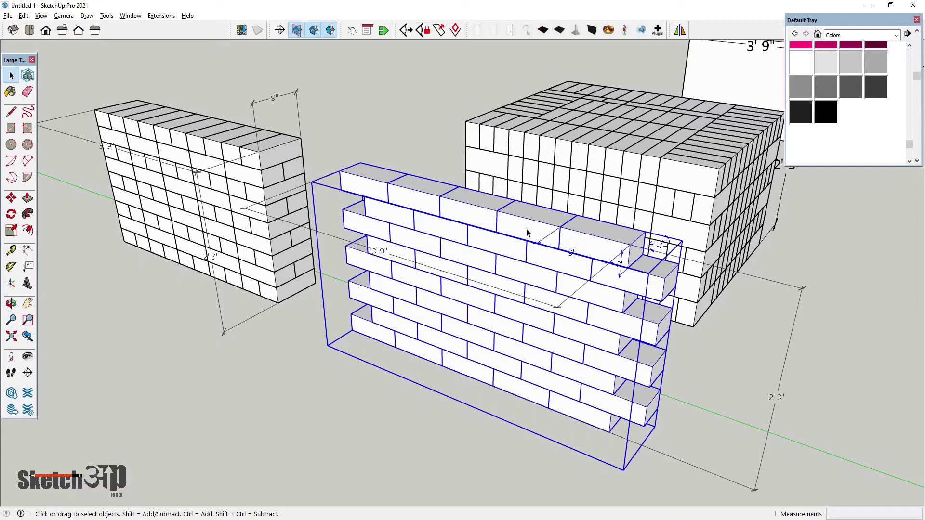
pyautogui.click(372, 115)
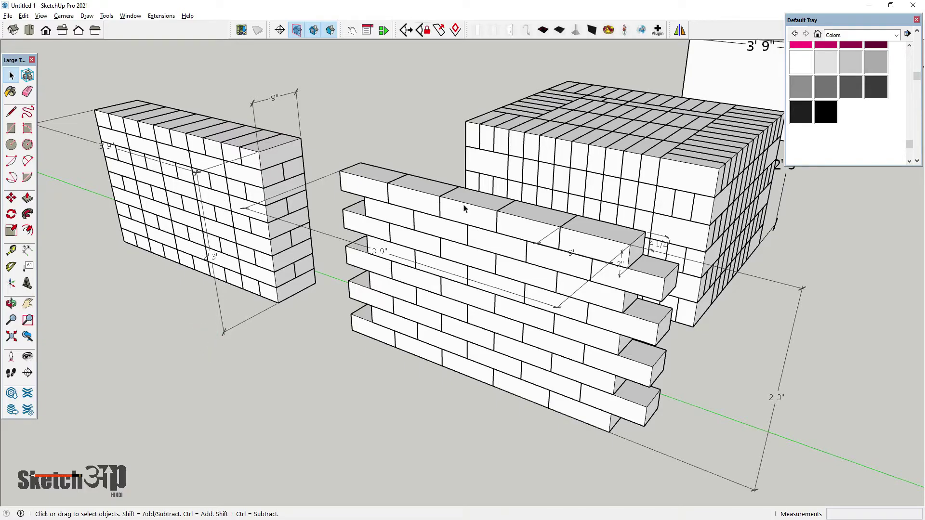
# Step: Orbit and zoom around the left 9" brick wall from several angles, then return to OneNote
pyautogui.moveTo(497, 316); pyautogui.dragTo(407, 145, button='middle')
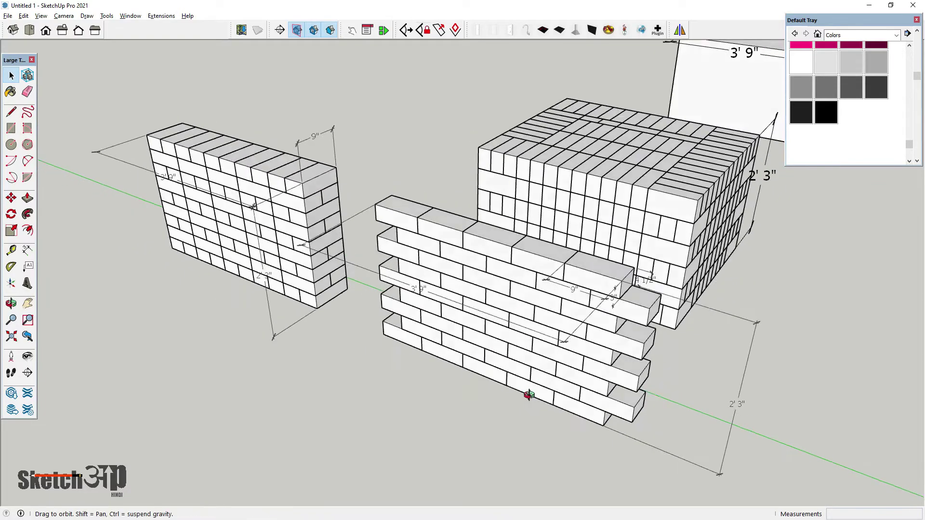
pyautogui.scroll(-2, 287, 221)
pyautogui.scroll(3, 287, 221)
pyautogui.scroll(2, 298, 215)
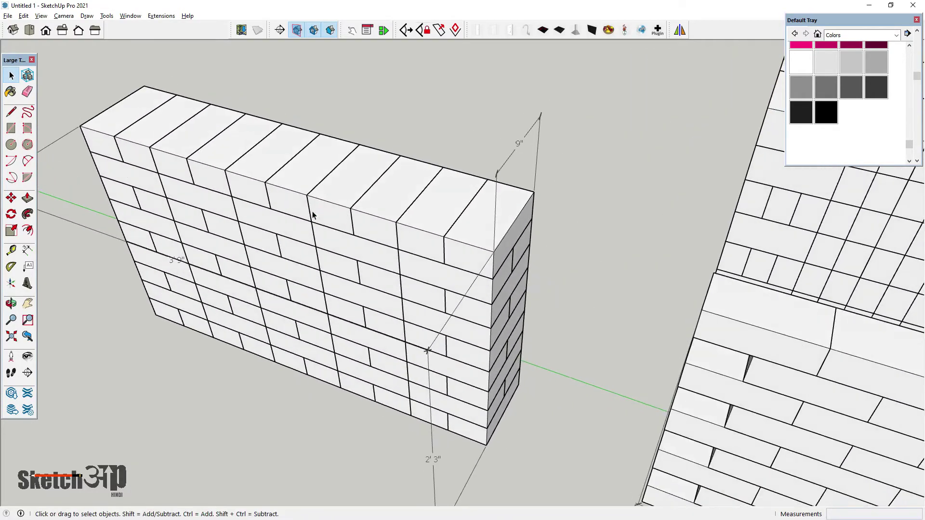
pyautogui.moveTo(455, 236)
pyautogui.mouseDown(button='middle')
pyautogui.moveTo(345, 222)
pyautogui.moveTo(432, 222)
pyautogui.moveTo(472, 190)
pyautogui.moveTo(395, 193)
pyautogui.mouseUp(button='middle')
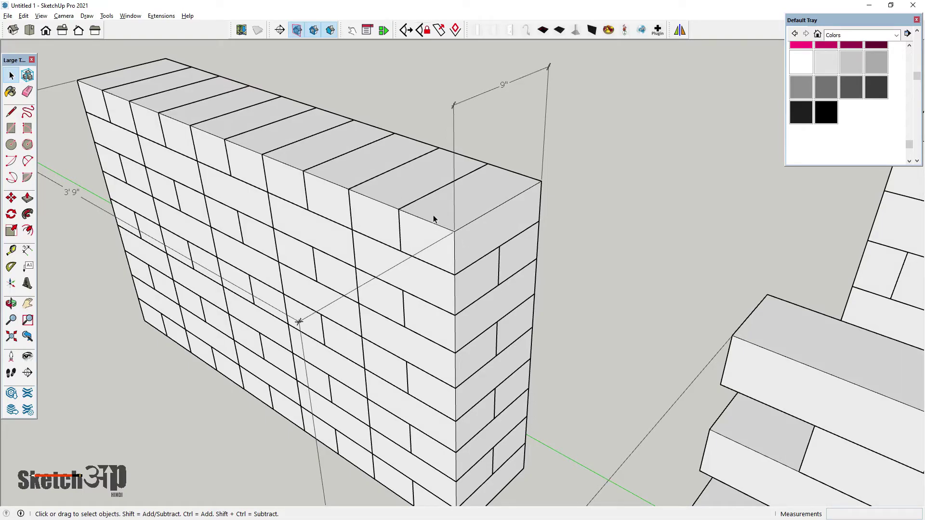
pyautogui.moveTo(474, 271); pyautogui.dragTo(339, 310, button='middle')
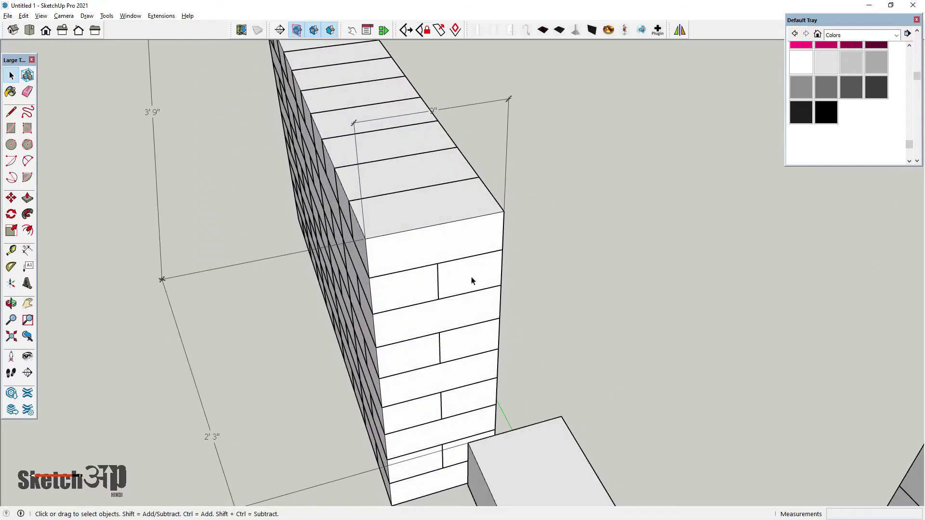
pyautogui.moveTo(471, 279)
pyautogui.mouseDown(button='middle')
pyautogui.moveTo(252, 289)
pyautogui.moveTo(638, 274)
pyautogui.moveTo(419, 283)
pyautogui.moveTo(320, 269)
pyautogui.mouseUp(button='middle')
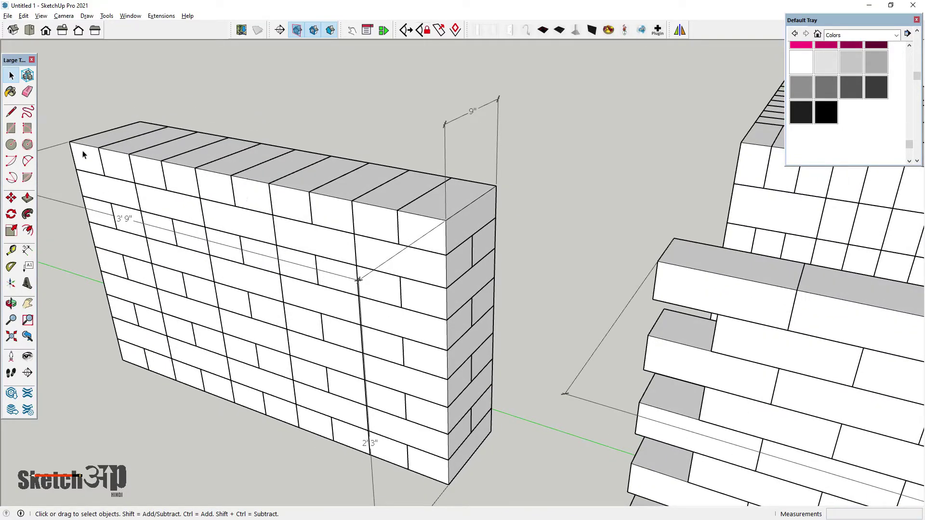
pyautogui.moveTo(326, 247)
pyautogui.mouseDown(button='middle')
pyautogui.moveTo(463, 279)
pyautogui.moveTo(387, 275)
pyautogui.moveTo(453, 256)
pyautogui.moveTo(448, 237)
pyautogui.mouseUp(button='middle')
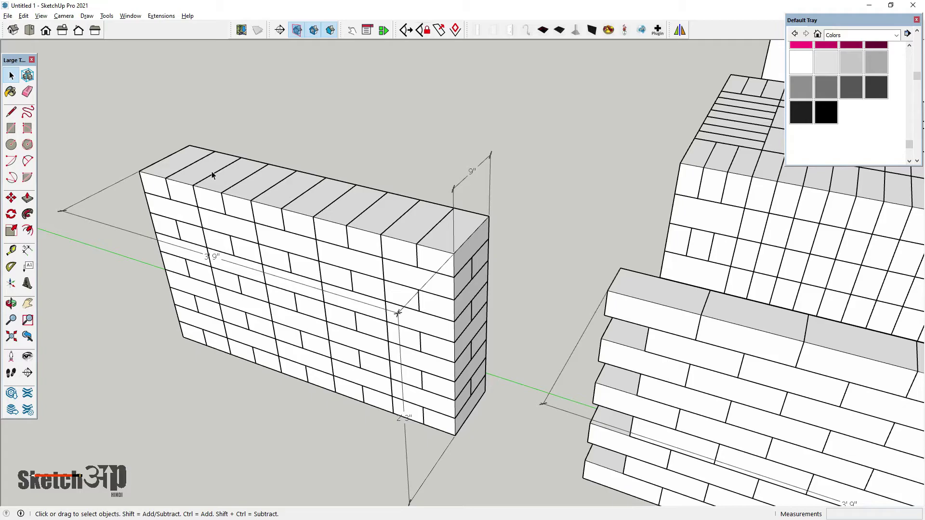
pyautogui.moveTo(335, 261); pyautogui.dragTo(379, 244, button='middle')
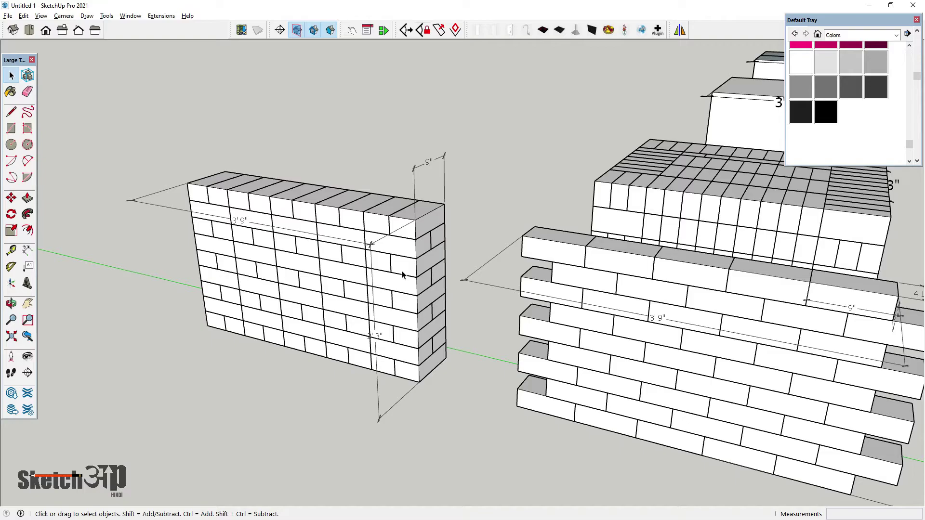
pyautogui.hotkey('alt', 'Tab')
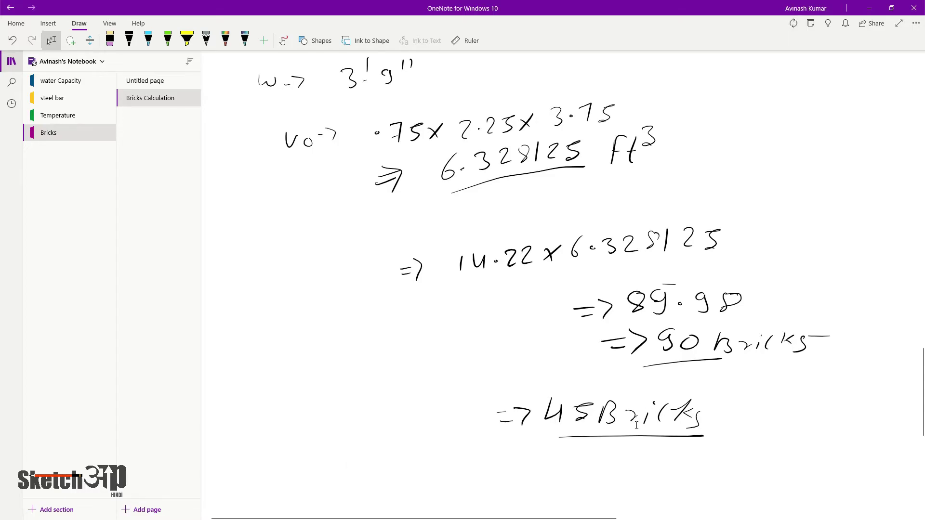
# Step: Switch to SketchUp and orbit and zoom around the brick walls and cube
pyautogui.hotkey('alt', 'Tab')
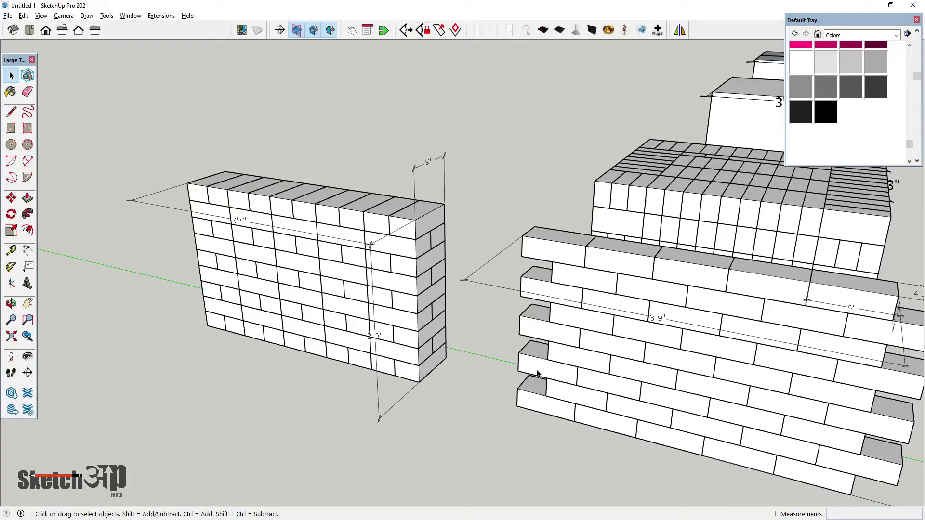
pyautogui.moveTo(351, 289)
pyautogui.mouseDown(button='middle')
pyautogui.moveTo(341, 313)
pyautogui.moveTo(258, 374)
pyautogui.moveTo(461, 435)
pyautogui.mouseUp(button='middle')
pyautogui.scroll(-3, 310, 338)
pyautogui.moveTo(492, 375); pyautogui.dragTo(338, 268, button='middle')
pyautogui.scroll(5, 345, 275)
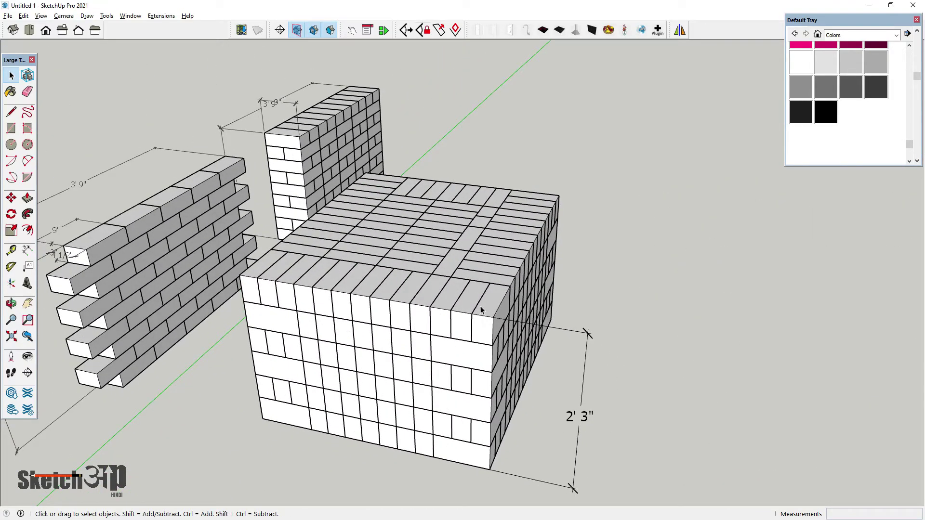
# Step: Scroll up the OneNote page and double-underline the circled 390 Bricks result in black pen
pyautogui.hotkey('alt', 'Tab')
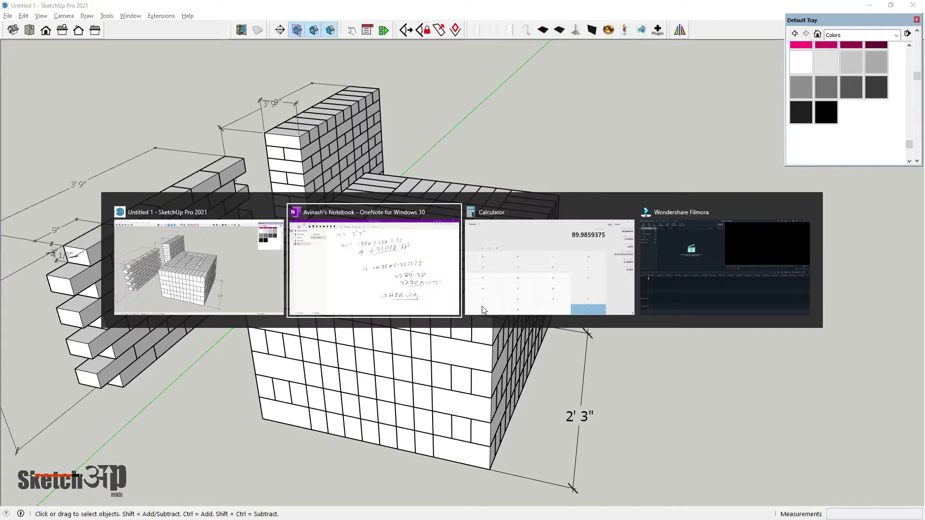
pyautogui.scroll(5, 484, 310)
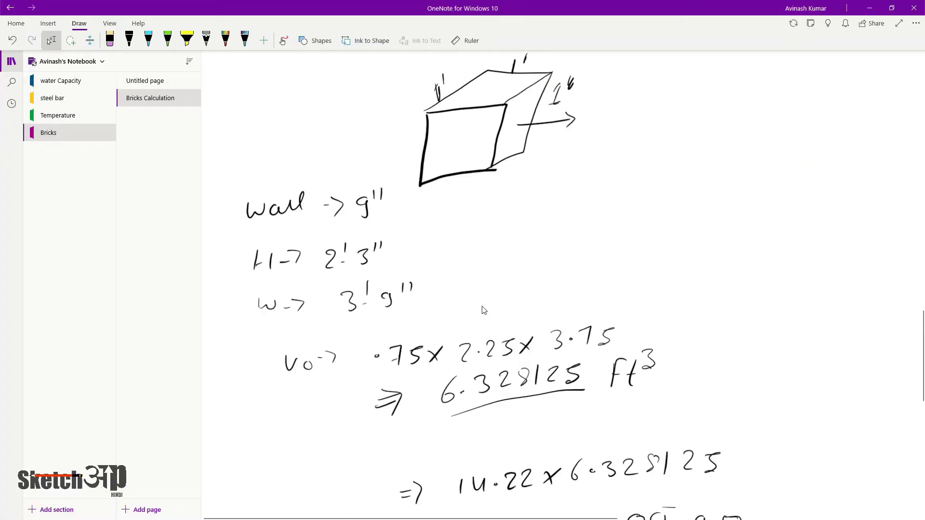
pyautogui.scroll(5, 484, 309)
pyautogui.scroll(4, 483, 310)
pyautogui.scroll(2, 484, 310)
pyautogui.scroll(1, 484, 310)
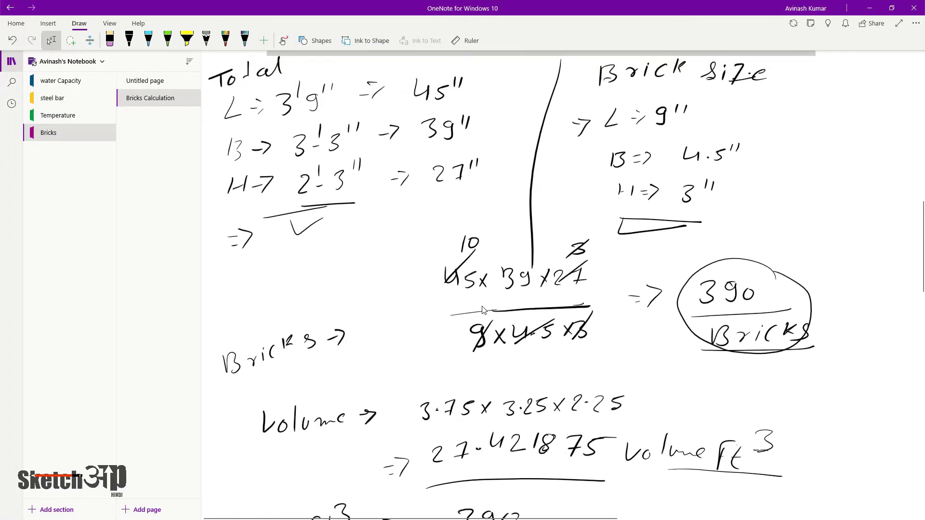
pyautogui.press('Escape')
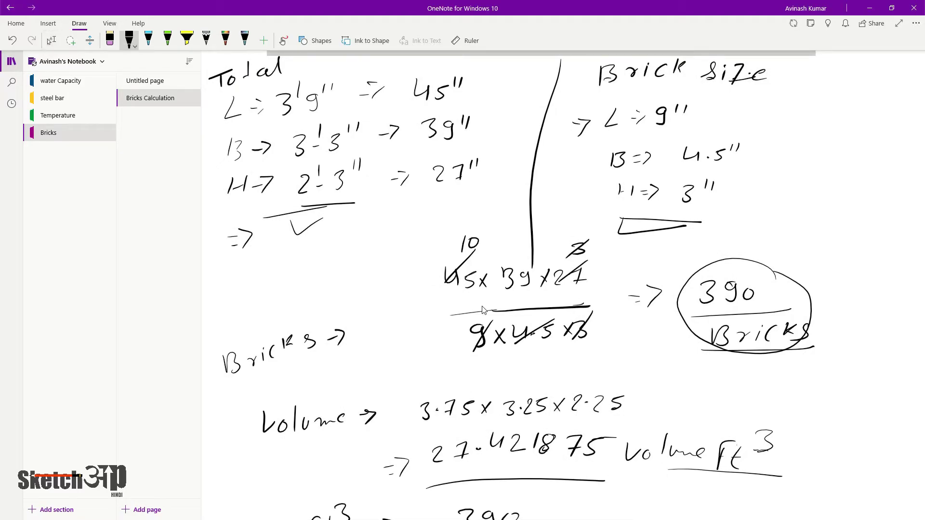
pyautogui.moveTo(707, 367); pyautogui.dragTo(792, 374)
# Step: Return to SketchUp, orbit over the large brick block and select its right-hand section
pyautogui.hotkey('alt', 'Tab')
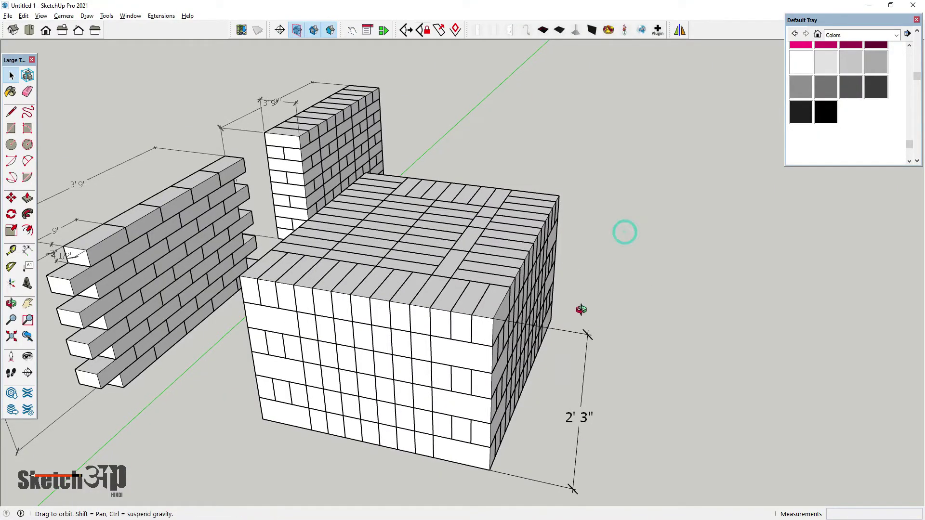
pyautogui.moveTo(623, 241); pyautogui.dragTo(343, 324, button='middle')
pyautogui.scroll(3, 344, 324)
pyautogui.scroll(3, 393, 349)
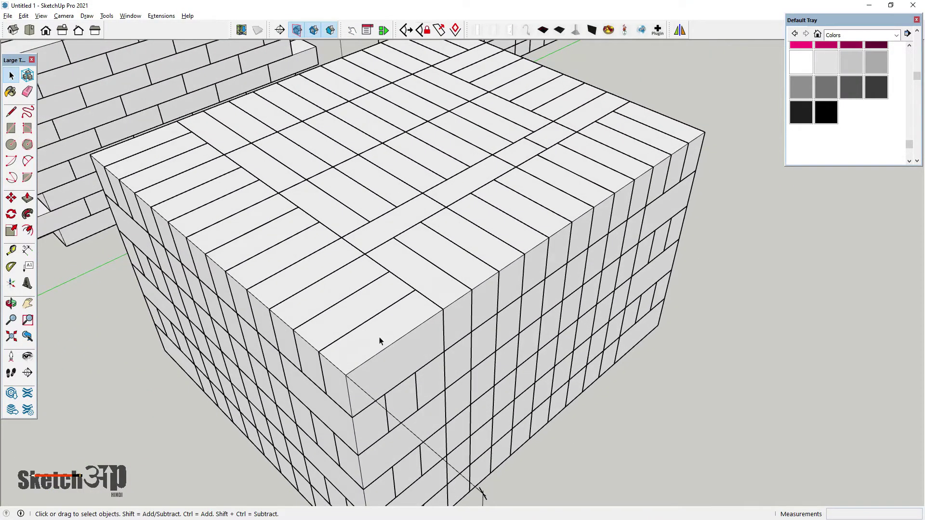
pyautogui.scroll(-3, 448, 295)
pyautogui.moveTo(449, 295)
pyautogui.mouseDown(button='middle')
pyautogui.moveTo(496, 213)
pyautogui.moveTo(386, 256)
pyautogui.moveTo(415, 263)
pyautogui.mouseUp(button='middle')
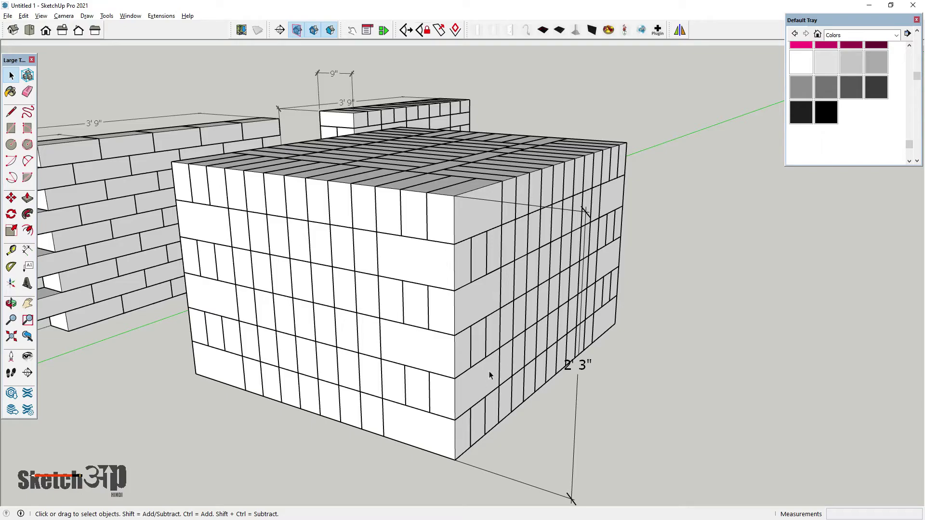
pyautogui.moveTo(490, 403); pyautogui.dragTo(515, 393, button='middle')
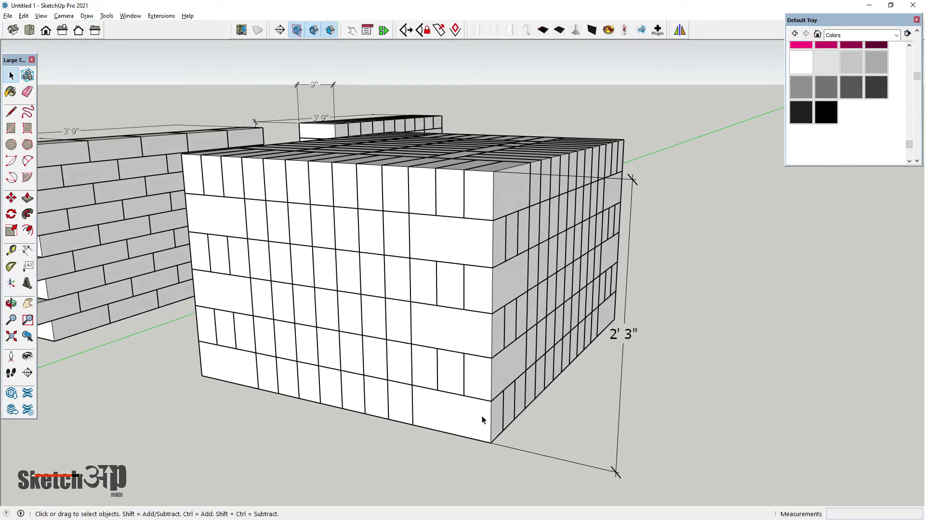
pyautogui.moveTo(481, 423)
pyautogui.mouseDown(button='middle')
pyautogui.moveTo(488, 387)
pyautogui.moveTo(494, 393)
pyautogui.moveTo(466, 468)
pyautogui.moveTo(458, 421)
pyautogui.moveTo(450, 425)
pyautogui.moveTo(458, 400)
pyautogui.moveTo(421, 388)
pyautogui.moveTo(408, 408)
pyautogui.mouseUp(button='middle')
pyautogui.click(449, 444)
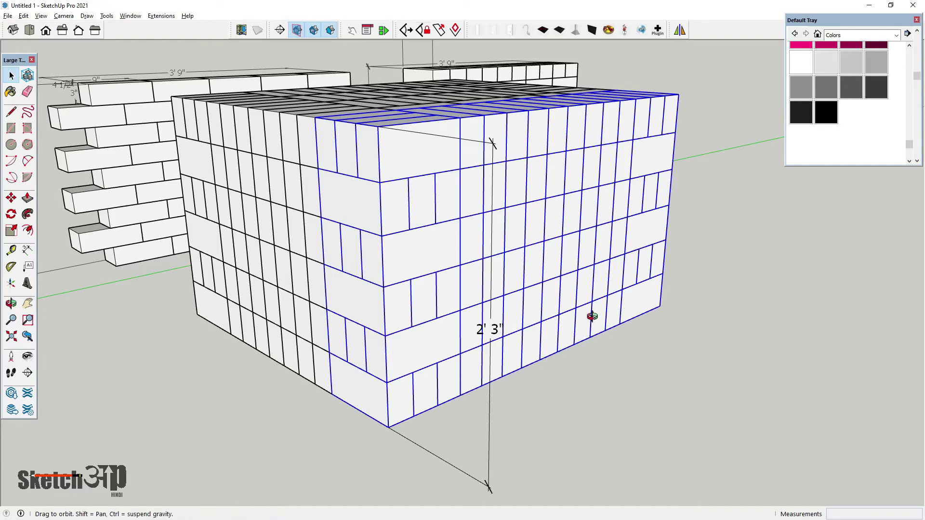
# Step: Orbit around the selected section to inspect its lower corner, other side and top
pyautogui.moveTo(641, 303); pyautogui.dragTo(315, 330, button='middle')
pyautogui.scroll(5, 424, 338)
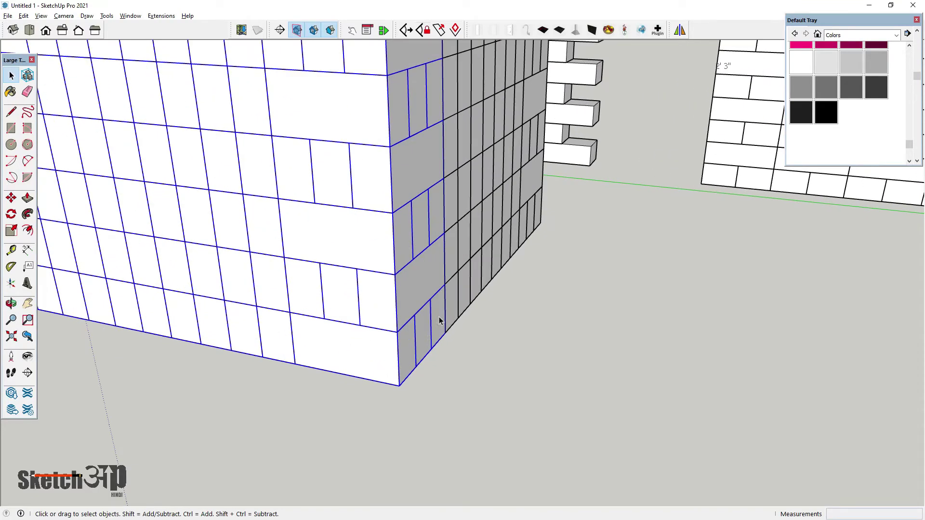
pyautogui.scroll(-8, 524, 371)
pyautogui.scroll(3, 558, 394)
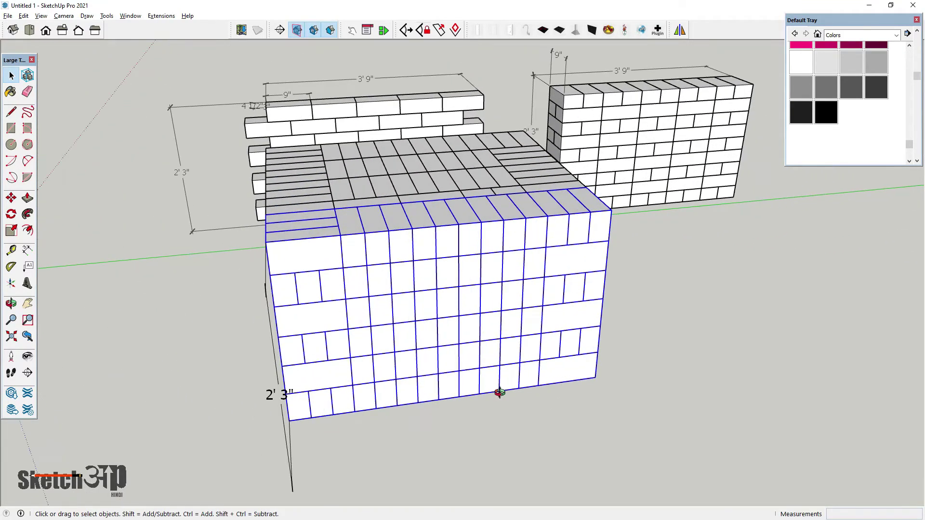
pyautogui.moveTo(558, 394); pyautogui.dragTo(613, 407, button='middle')
pyautogui.scroll(3, 463, 347)
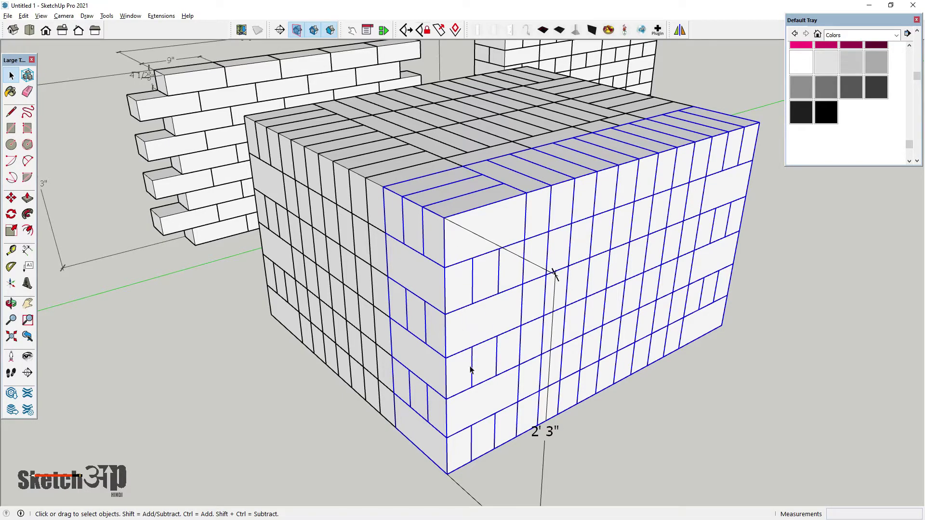
pyautogui.moveTo(459, 415); pyautogui.dragTo(512, 410, button='middle')
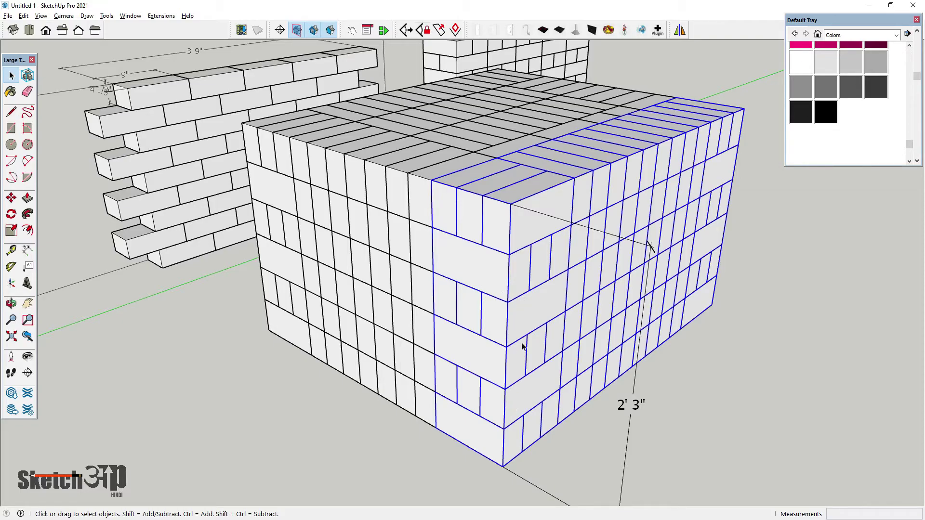
pyautogui.moveTo(551, 346)
pyautogui.mouseDown(button='middle')
pyautogui.moveTo(582, 366)
pyautogui.moveTo(569, 296)
pyautogui.mouseUp(button='middle')
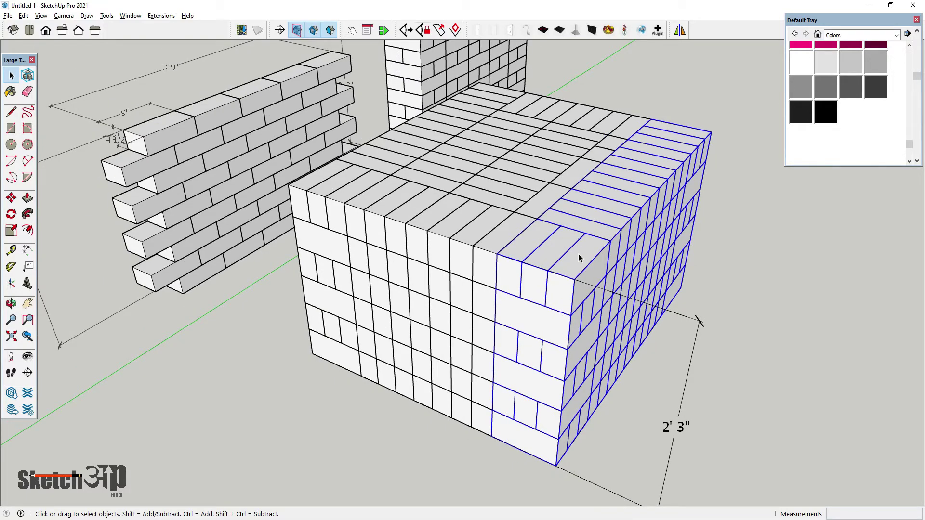
pyautogui.moveTo(360, 222)
pyautogui.mouseDown(button='middle')
pyautogui.moveTo(488, 297)
pyautogui.moveTo(474, 311)
pyautogui.moveTo(558, 326)
pyautogui.moveTo(641, 266)
pyautogui.moveTo(535, 302)
pyautogui.mouseUp(button='middle')
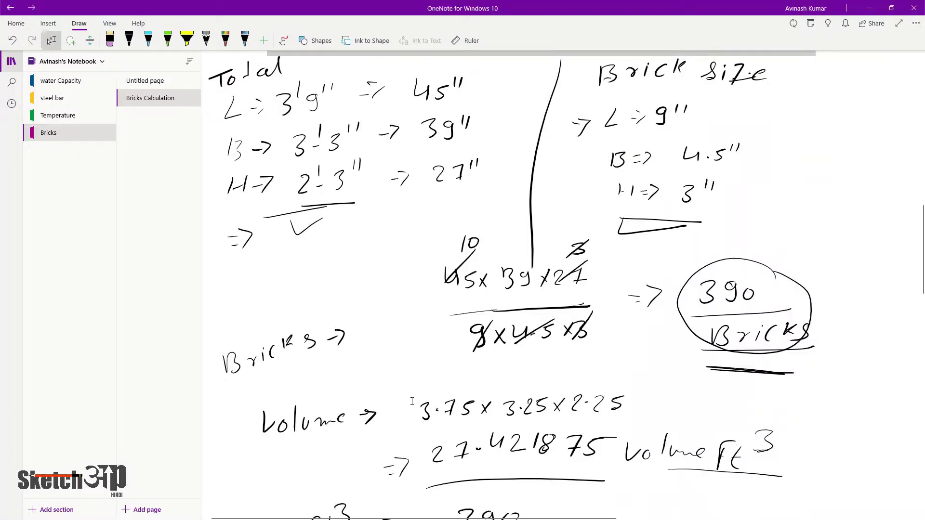
# Step: Scroll to the 45 Bricks line and start a handwritten 9 beneath it in black pen
pyautogui.scroll(-7, 412, 401)
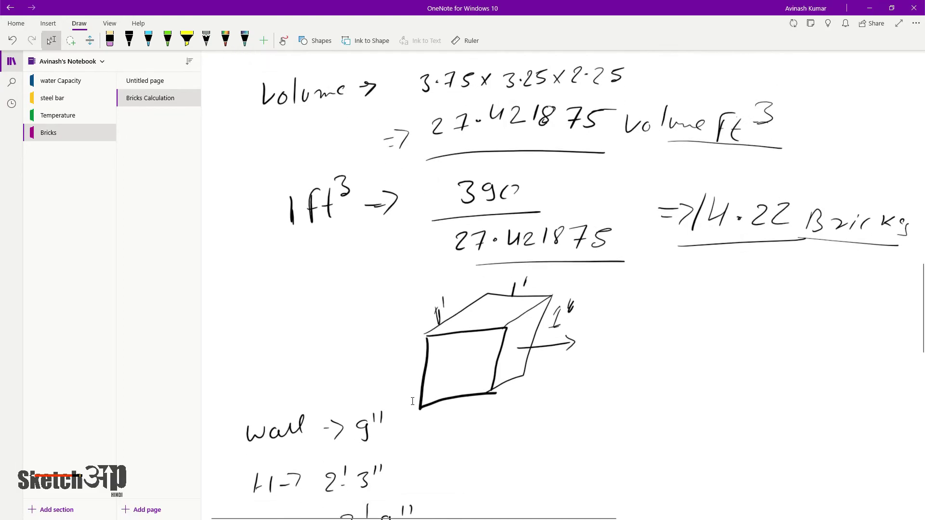
pyautogui.scroll(-8, 413, 401)
pyautogui.scroll(-7, 412, 401)
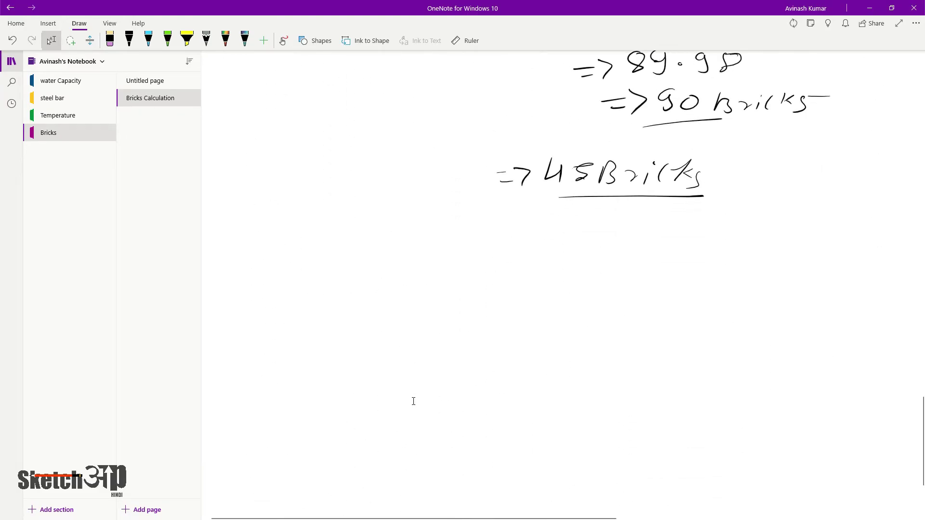
pyautogui.click(128, 40)
pyautogui.moveTo(291, 234)
pyautogui.mouseDown()
pyautogui.moveTo(275, 241)
pyautogui.moveTo(284, 255)
pyautogui.mouseUp()
pyautogui.moveTo(303, 235)
pyautogui.mouseDown()
pyautogui.moveTo(296, 244)
pyautogui.moveTo(310, 231)
pyautogui.mouseUp()
pyautogui.hotkey('alt', 'Tab')
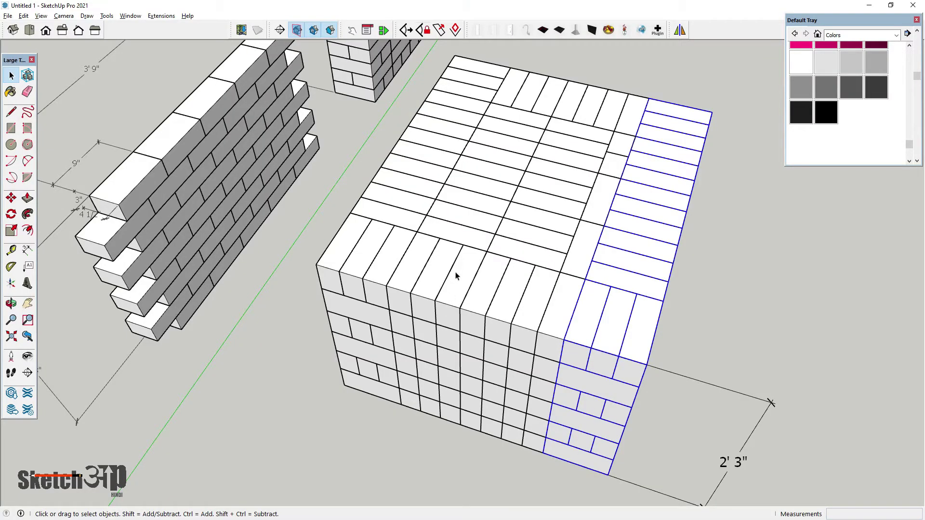
# Step: Orbit around the isolated brick box, then handwrite 60 below the 90 in OneNote
pyautogui.moveTo(454, 269); pyautogui.dragTo(502, 159, button='middle')
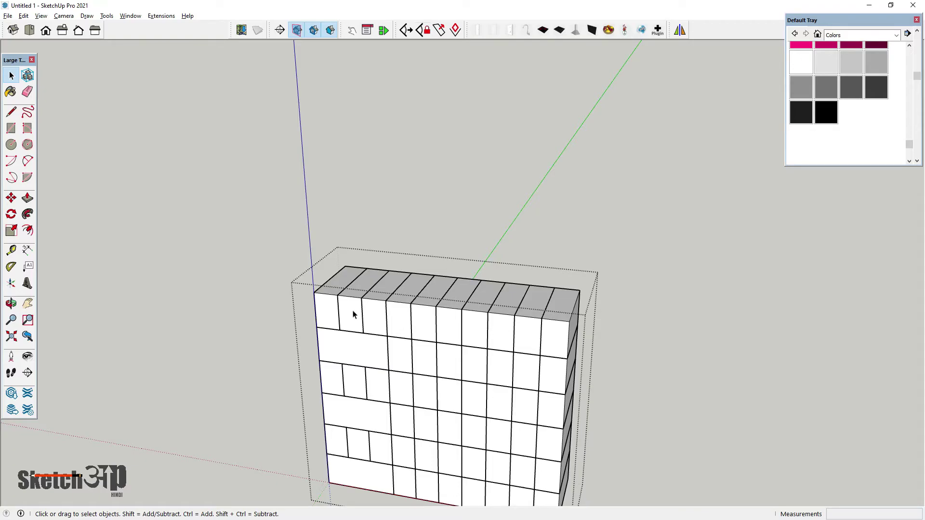
pyautogui.moveTo(333, 309); pyautogui.dragTo(342, 319, button='middle')
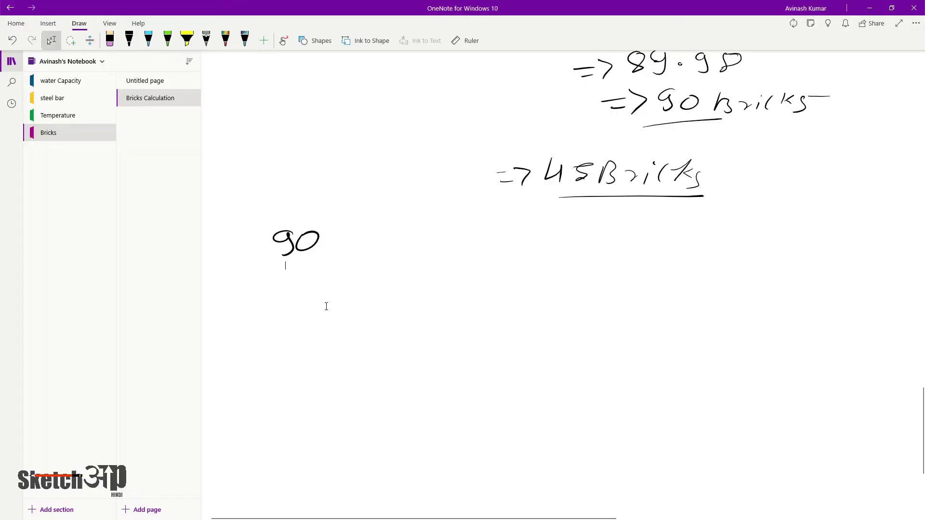
pyautogui.moveTo(294, 264)
pyautogui.mouseDown()
pyautogui.moveTo(291, 275)
pyautogui.moveTo(315, 266)
pyautogui.mouseUp()
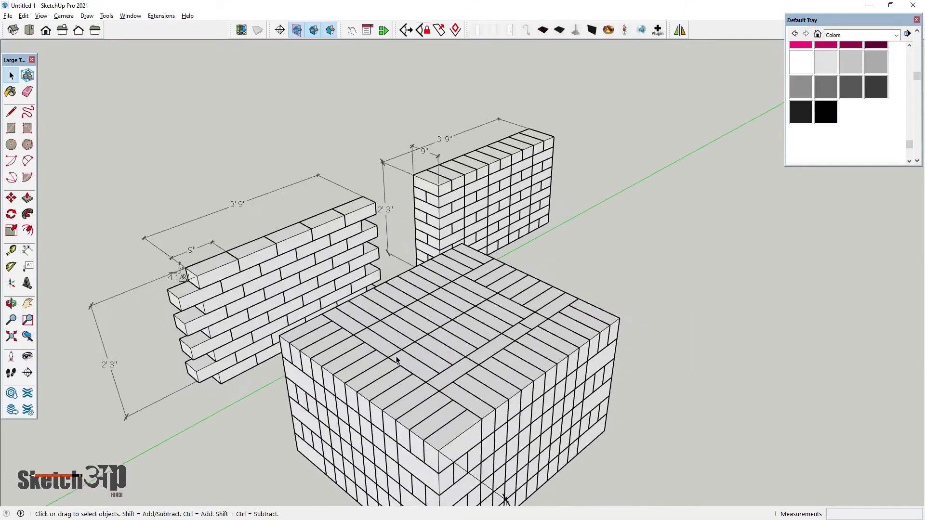
pyautogui.moveTo(397, 361)
pyautogui.mouseDown(button='middle')
pyautogui.moveTo(359, 371)
pyautogui.moveTo(289, 300)
pyautogui.moveTo(295, 295)
pyautogui.moveTo(270, 351)
pyautogui.moveTo(430, 245)
pyautogui.moveTo(293, 283)
pyautogui.moveTo(283, 304)
pyautogui.moveTo(293, 342)
pyautogui.moveTo(331, 333)
pyautogui.moveTo(221, 382)
pyautogui.moveTo(404, 367)
pyautogui.moveTo(281, 343)
pyautogui.moveTo(473, 390)
pyautogui.moveTo(349, 316)
pyautogui.moveTo(139, 314)
pyautogui.mouseUp(button='middle')
pyautogui.doubleClick(295, 295)
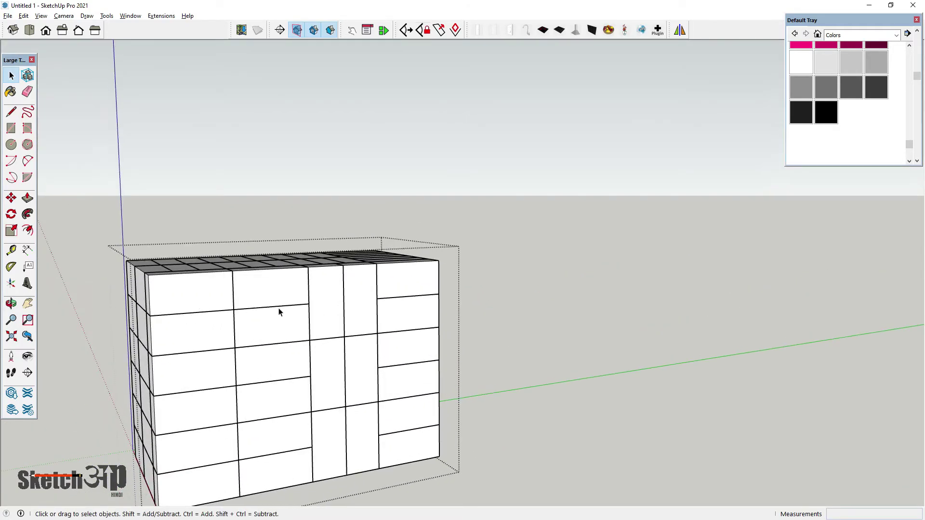
pyautogui.moveTo(279, 310); pyautogui.dragTo(176, 314, button='middle')
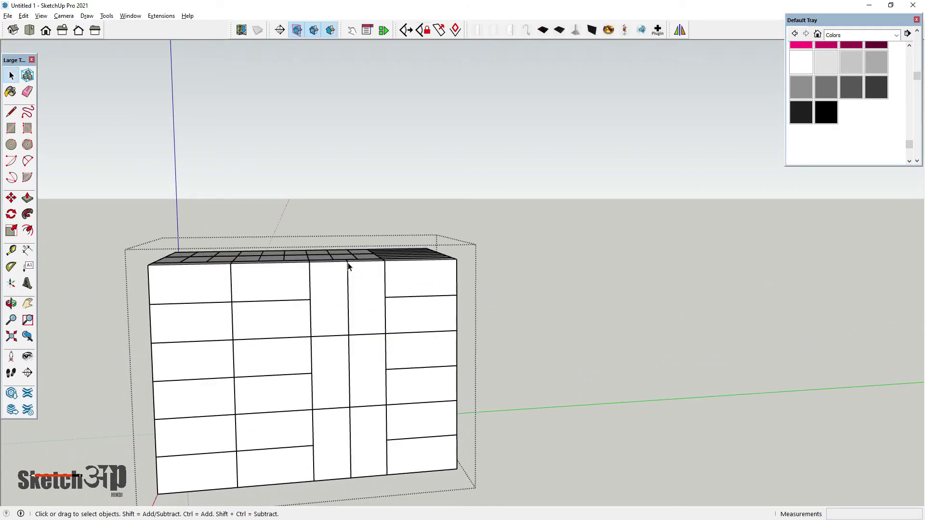
pyautogui.moveTo(353, 333)
pyautogui.mouseDown(button='middle')
pyautogui.moveTo(399, 357)
pyautogui.moveTo(391, 401)
pyautogui.moveTo(409, 316)
pyautogui.moveTo(343, 336)
pyautogui.moveTo(378, 350)
pyautogui.moveTo(301, 341)
pyautogui.moveTo(318, 334)
pyautogui.moveTo(273, 374)
pyautogui.moveTo(283, 351)
pyautogui.mouseUp(button='middle')
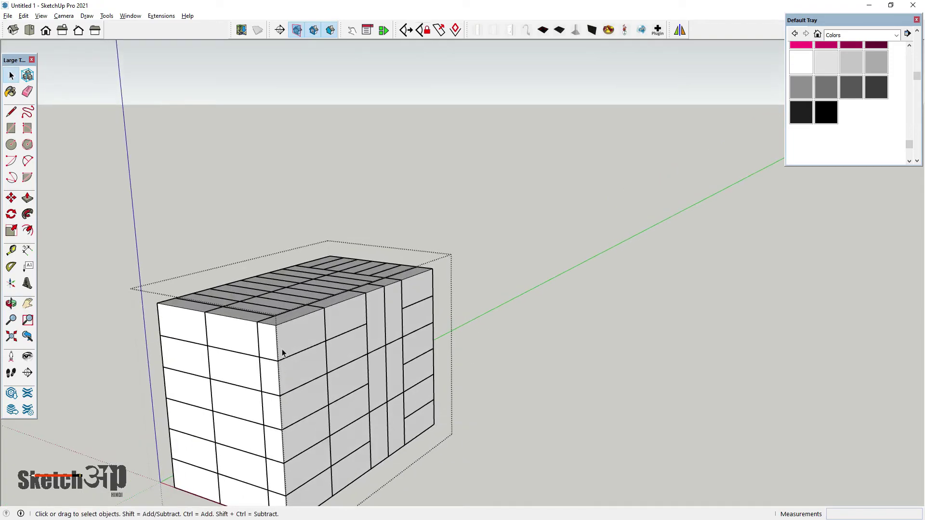
pyautogui.scroll(-3, 300, 317)
pyautogui.moveTo(300, 316); pyautogui.dragTo(299, 320, button='middle')
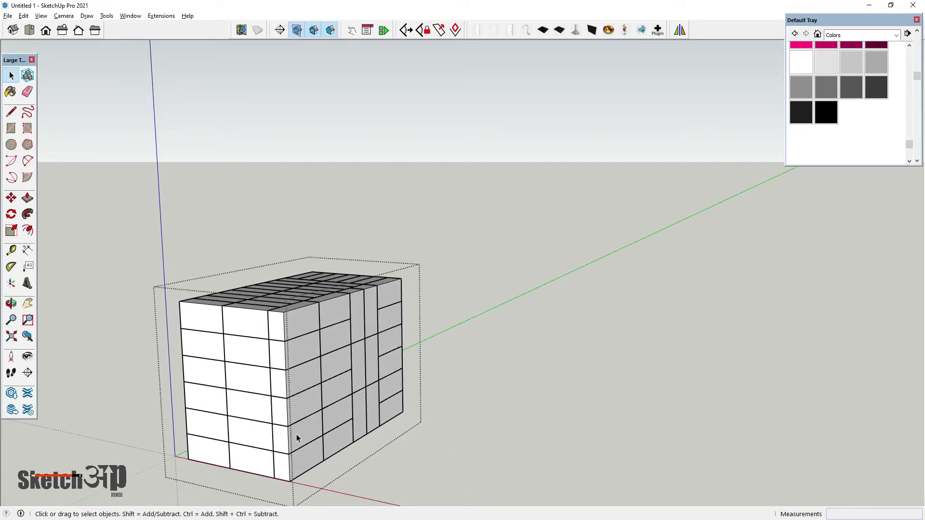
pyautogui.moveTo(335, 393); pyautogui.dragTo(217, 404, button='middle')
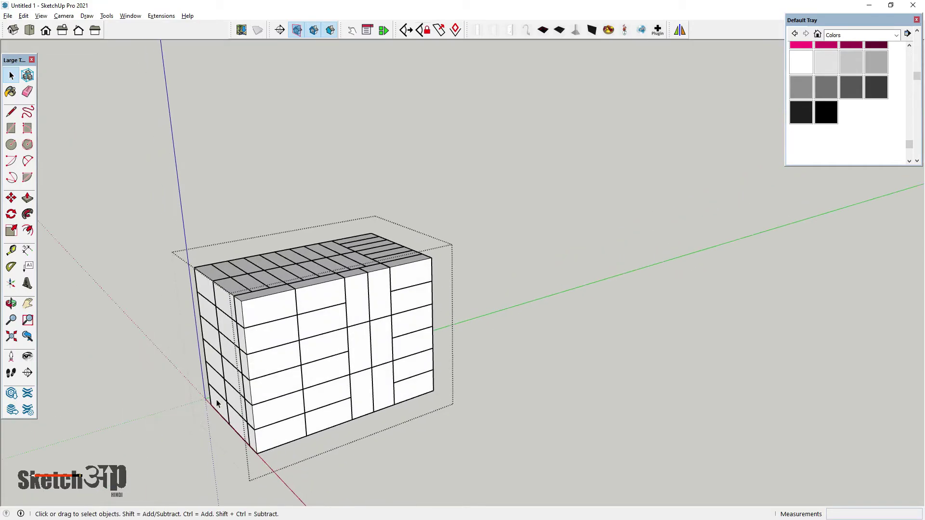
pyautogui.moveTo(367, 302)
pyautogui.mouseDown(button='middle')
pyautogui.moveTo(372, 315)
pyautogui.moveTo(275, 303)
pyautogui.moveTo(481, 262)
pyautogui.mouseUp(button='middle')
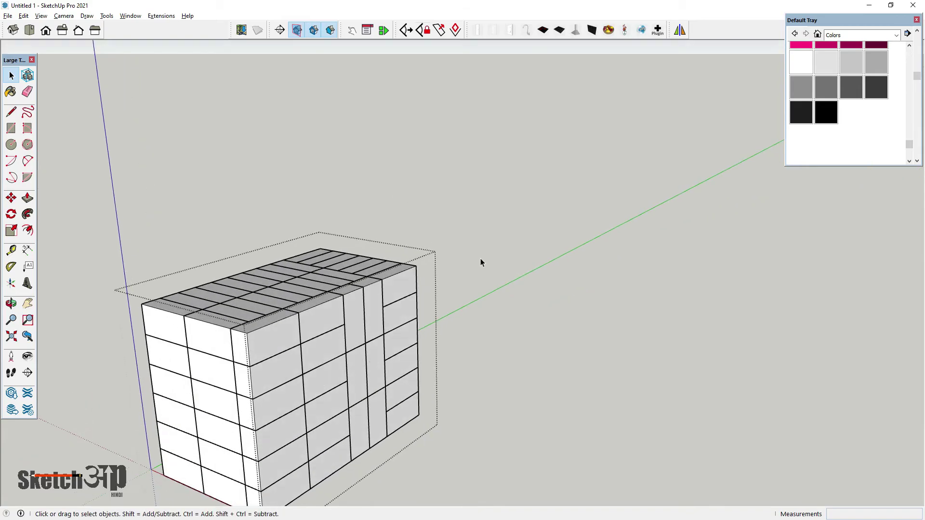
pyautogui.moveTo(195, 340)
pyautogui.mouseDown(button='middle')
pyautogui.moveTo(367, 293)
pyautogui.moveTo(310, 355)
pyautogui.moveTo(227, 359)
pyautogui.moveTo(343, 347)
pyautogui.moveTo(368, 326)
pyautogui.moveTo(268, 341)
pyautogui.moveTo(366, 326)
pyautogui.mouseUp(button='middle')
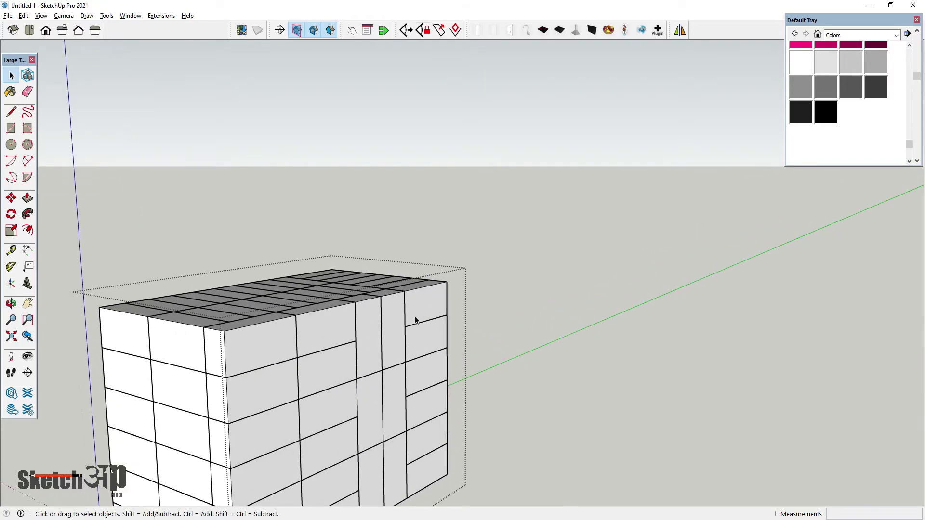
pyautogui.doubleClick(369, 335)
# Step: Rotate the pair of bricks on the box's front face 90° about their centre
pyautogui.moveTo(388, 331); pyautogui.dragTo(207, 337, button='middle')
pyautogui.click(11, 214)
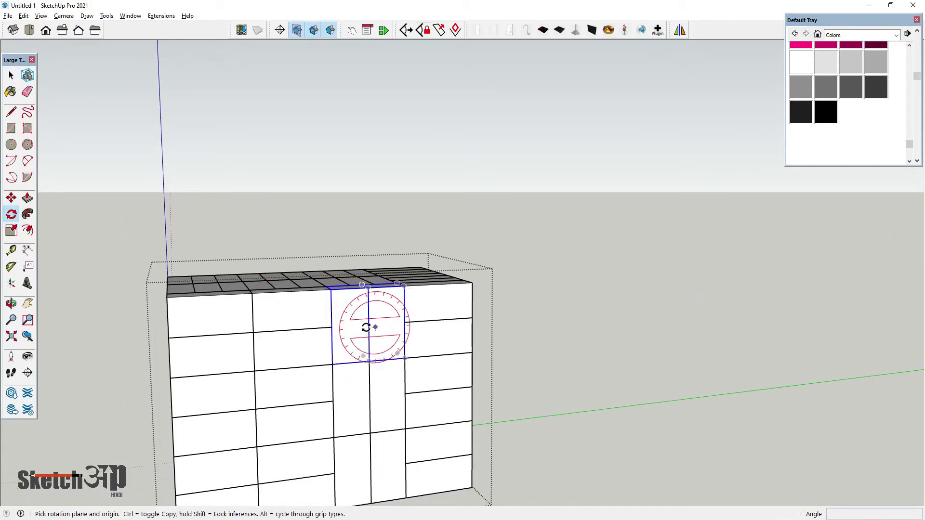
pyautogui.click(368, 325)
pyautogui.click(404, 322)
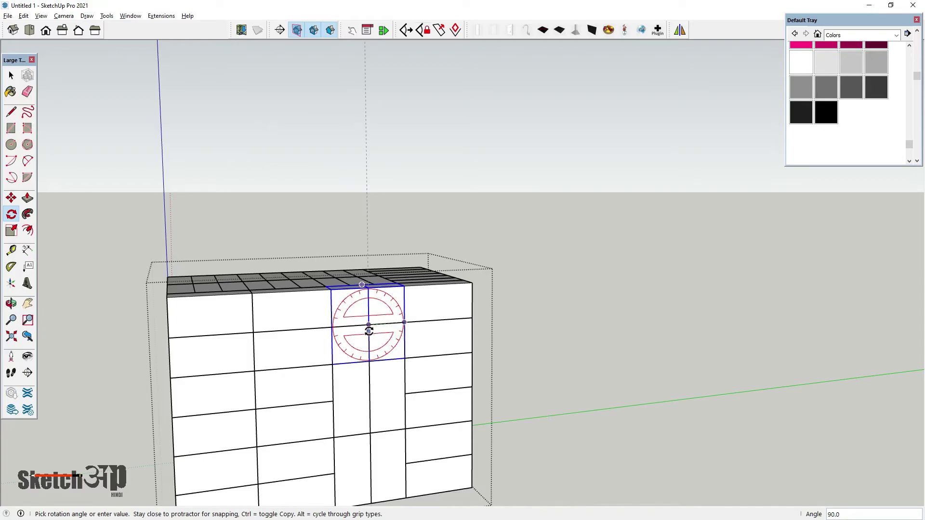
pyautogui.click(368, 331)
pyautogui.click(11, 76)
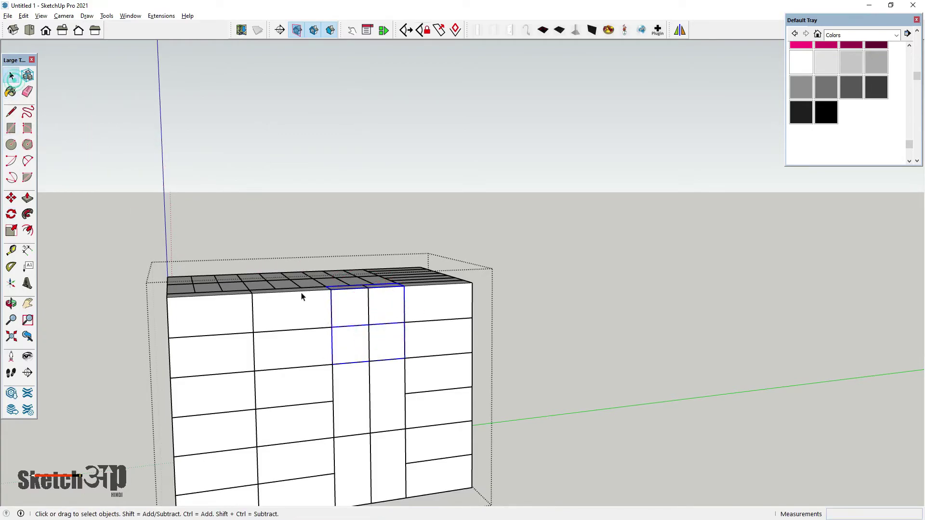
pyautogui.click(347, 307)
pyautogui.click(388, 312)
pyautogui.moveTo(368, 341)
pyautogui.mouseDown(button='middle')
pyautogui.moveTo(479, 328)
pyautogui.moveTo(252, 333)
pyautogui.moveTo(279, 310)
pyautogui.moveTo(173, 345)
pyautogui.moveTo(417, 323)
pyautogui.mouseUp(button='middle')
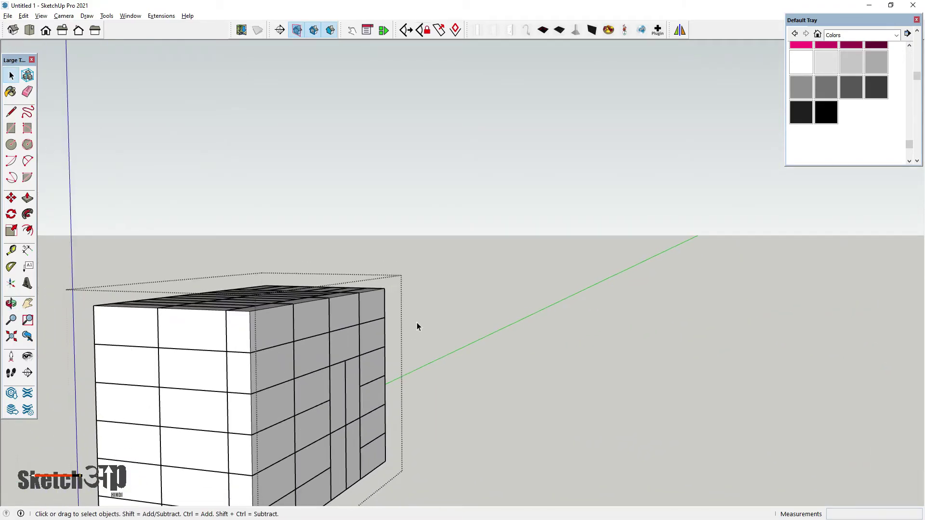
pyautogui.scroll(-4, 368, 347)
pyautogui.scroll(-3, 265, 386)
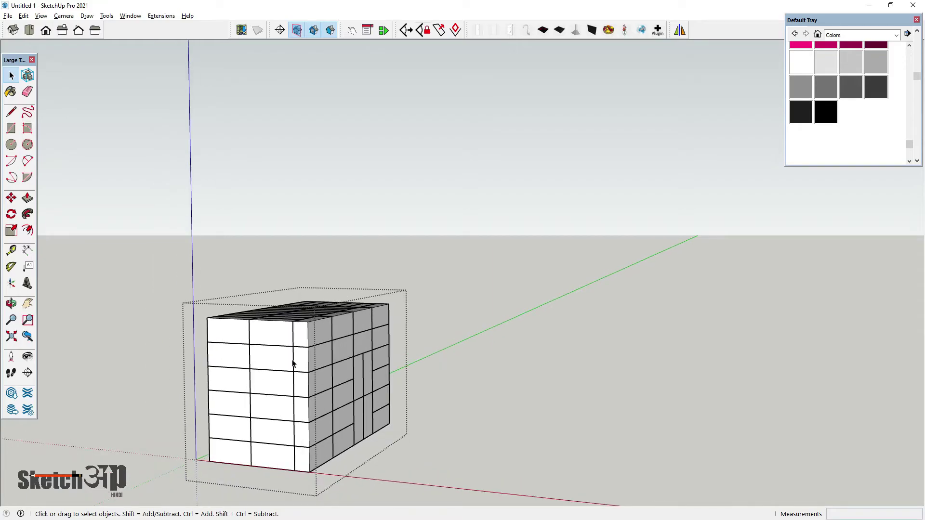
pyautogui.moveTo(293, 364)
pyautogui.mouseDown(button='middle')
pyautogui.moveTo(287, 324)
pyautogui.moveTo(299, 428)
pyautogui.moveTo(305, 335)
pyautogui.mouseUp(button='middle')
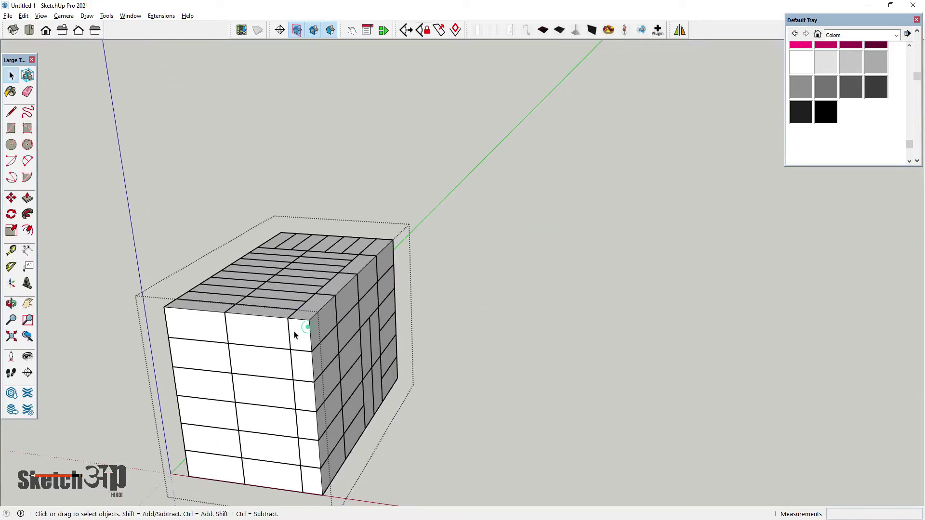
pyautogui.doubleClick(198, 324)
pyautogui.moveTo(212, 359); pyautogui.dragTo(271, 288, button='middle')
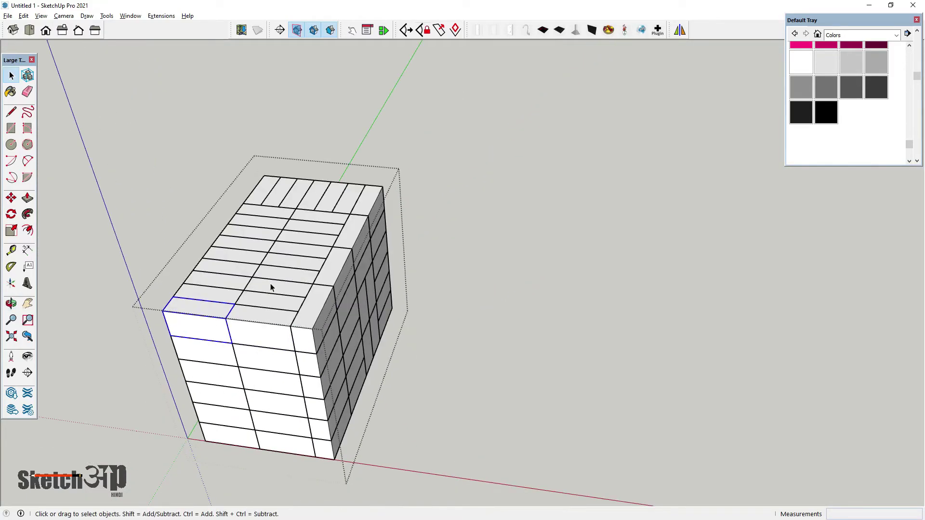
pyautogui.scroll(2, 299, 289)
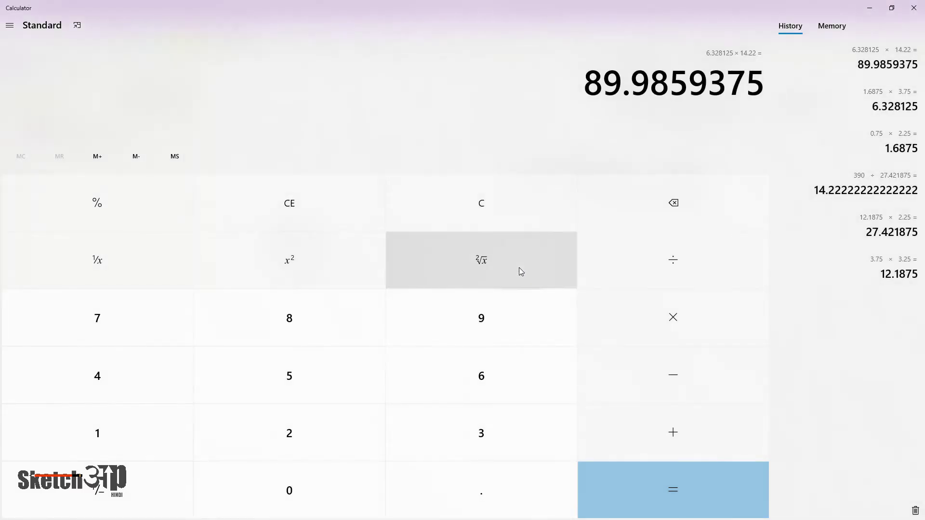
# Step: Clear the Calculator and multiply 28 by 6 to get 168
pyautogui.click(482, 207)
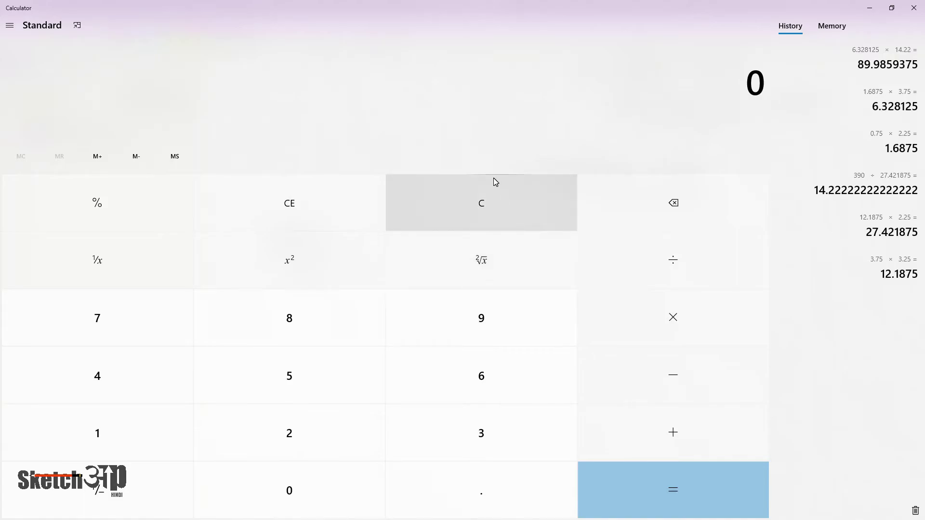
pyautogui.write('28*6')
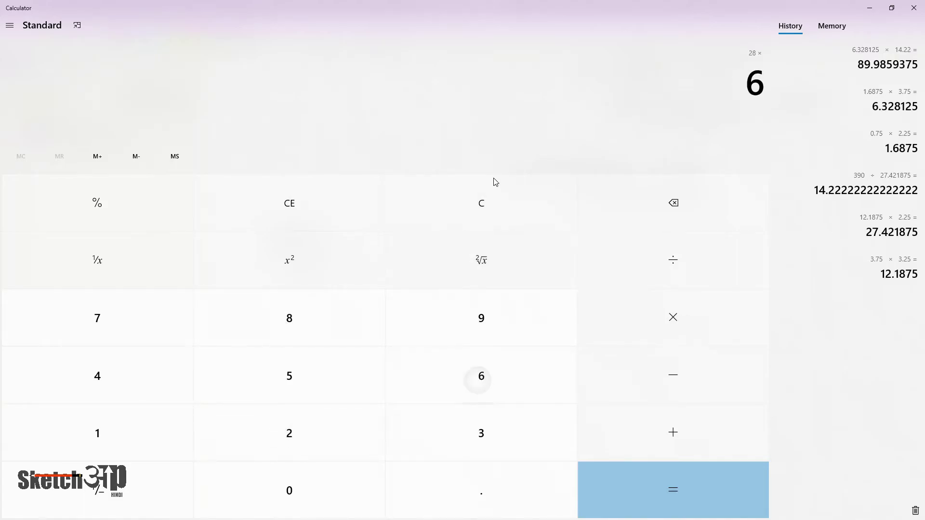
pyautogui.press('Return')
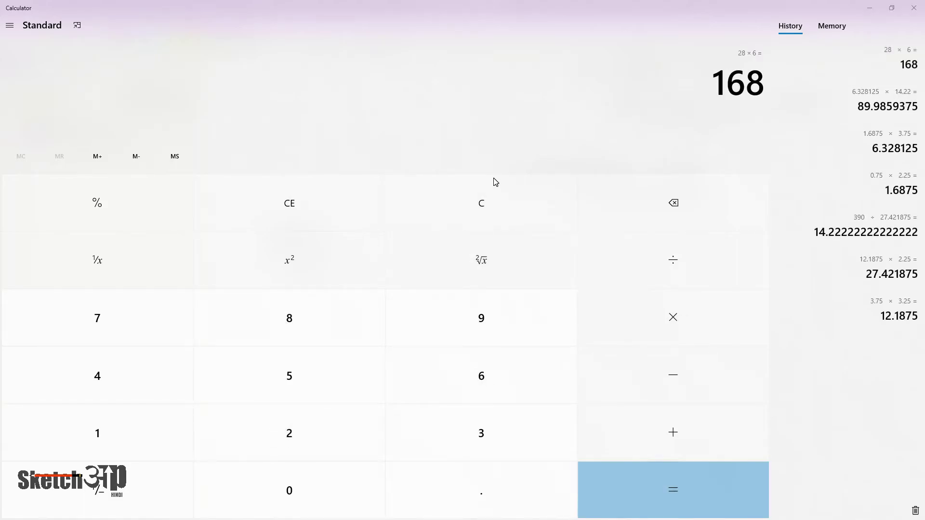
pyautogui.hotkey('alt', 'Tab')
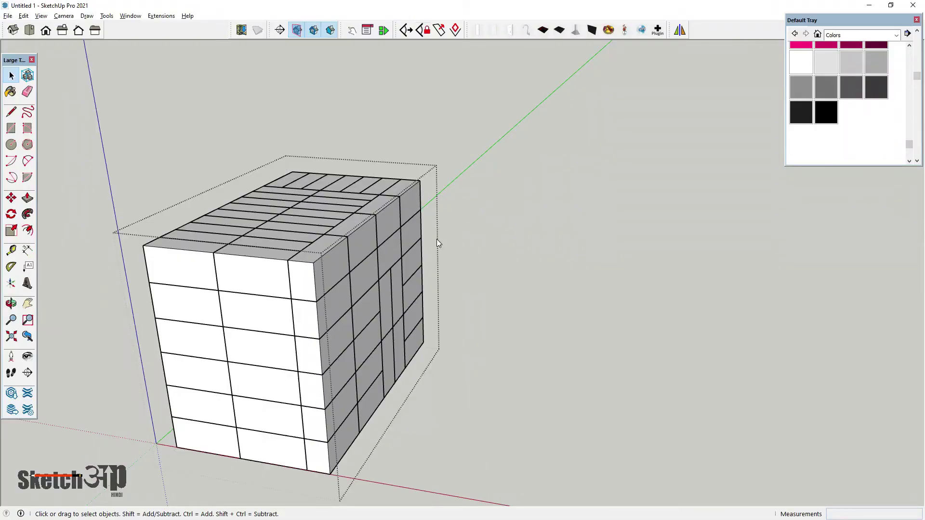
# Step: Handwrite 168 below the 90 and 60, erasing the misplaced first attempt
pyautogui.hotkey('alt', 'Tab')
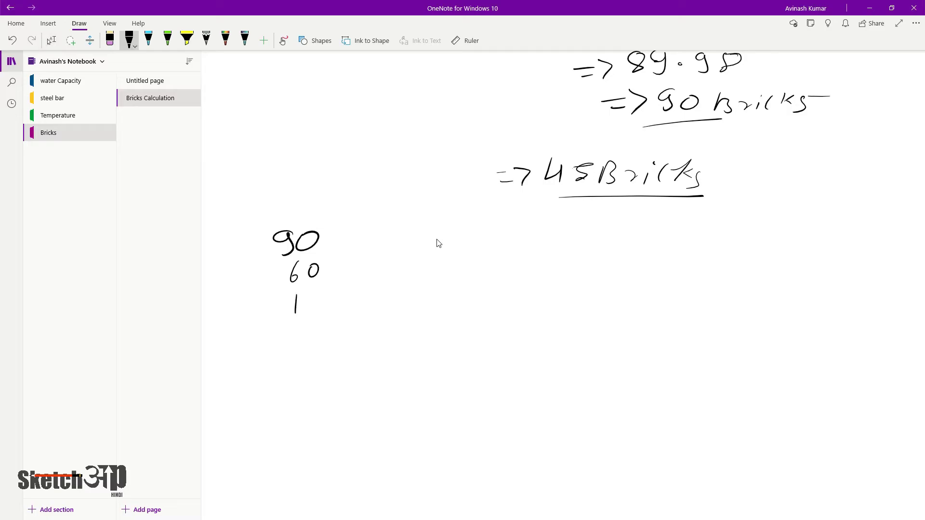
pyautogui.moveTo(340, 288); pyautogui.dragTo(354, 292)
pyautogui.moveTo(289, 312)
pyautogui.mouseDown()
pyautogui.moveTo(362, 293)
pyautogui.moveTo(293, 306)
pyautogui.moveTo(276, 319)
pyautogui.mouseUp()
pyautogui.press('p')
pyautogui.moveTo(302, 289); pyautogui.dragTo(295, 298)
pyautogui.moveTo(332, 286)
pyautogui.mouseDown()
pyautogui.moveTo(318, 290)
pyautogui.moveTo(331, 287)
pyautogui.mouseUp()
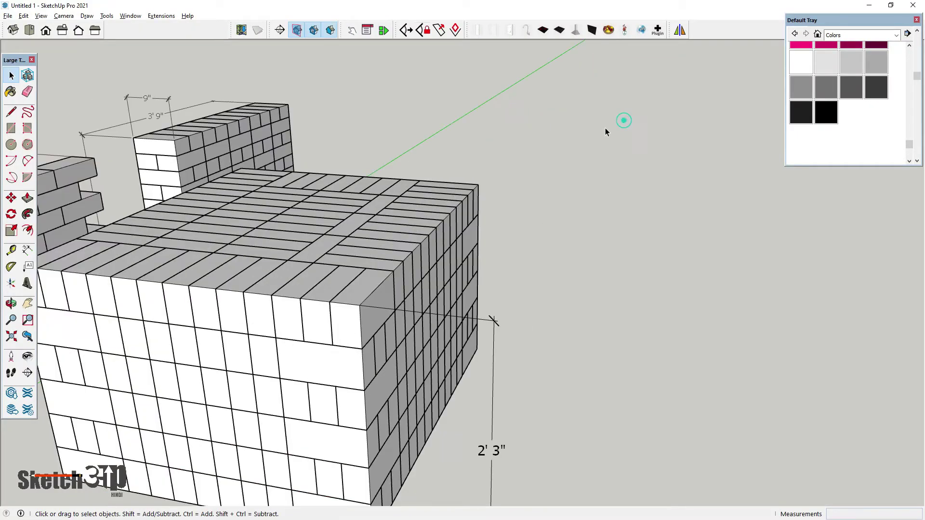
pyautogui.moveTo(424, 202); pyautogui.dragTo(178, 426, button='middle')
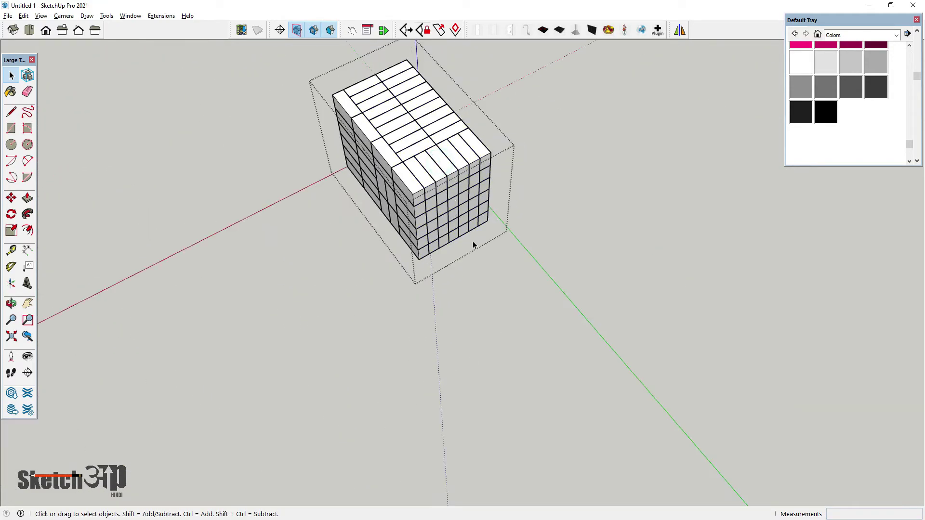
pyautogui.click(496, 281)
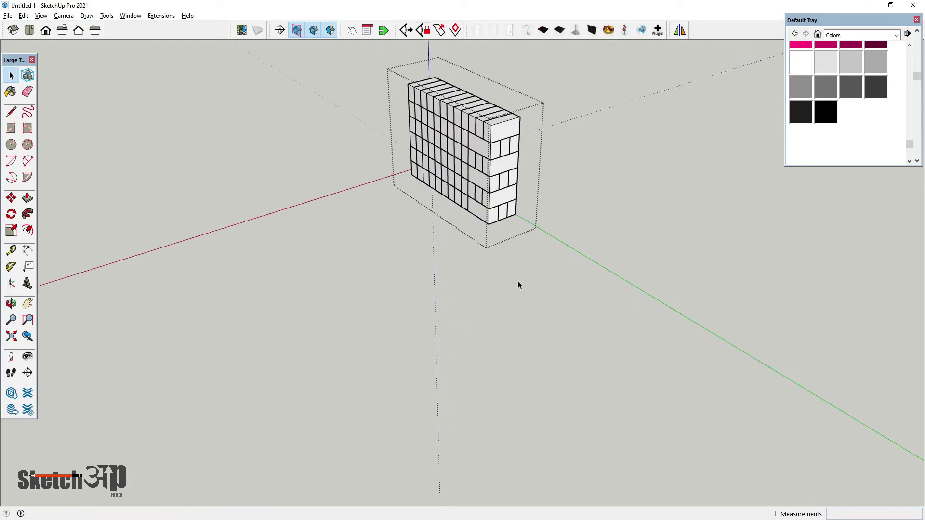
pyautogui.scroll(2, 490, 119)
pyautogui.scroll(1, 500, 132)
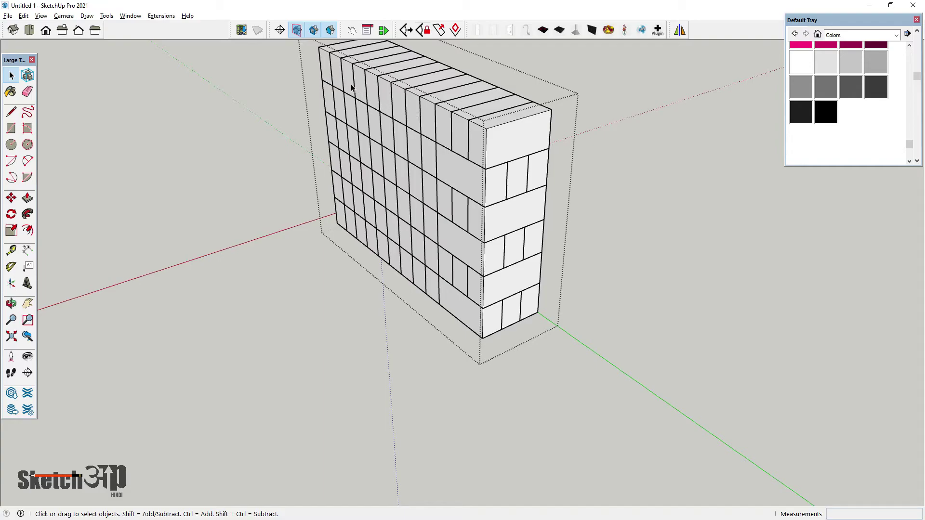
pyautogui.scroll(-1, 528, 178)
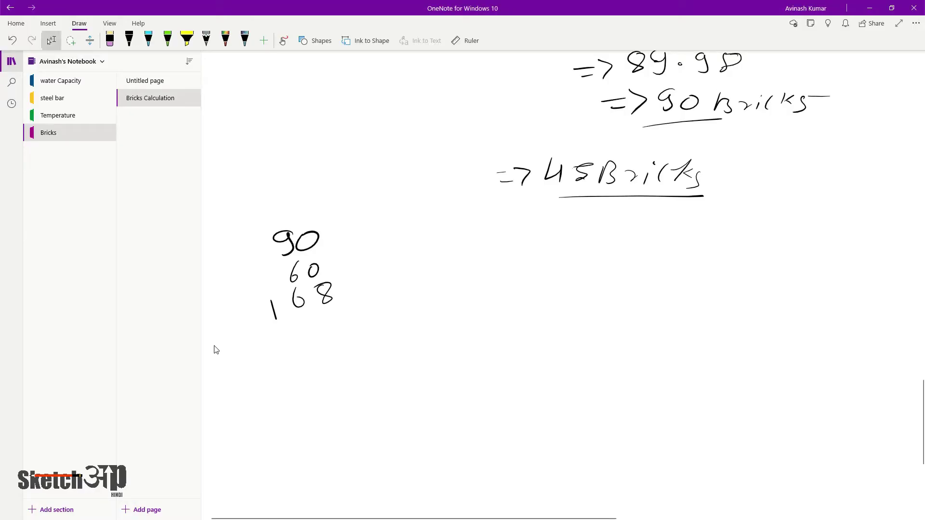
# Step: Write 72 under 168, draw a sum line, and write and box the 390 total
pyautogui.moveTo(325, 316); pyautogui.dragTo(352, 319)
pyautogui.moveTo(288, 378)
pyautogui.mouseDown()
pyautogui.moveTo(399, 310)
pyautogui.moveTo(385, 338)
pyautogui.mouseUp()
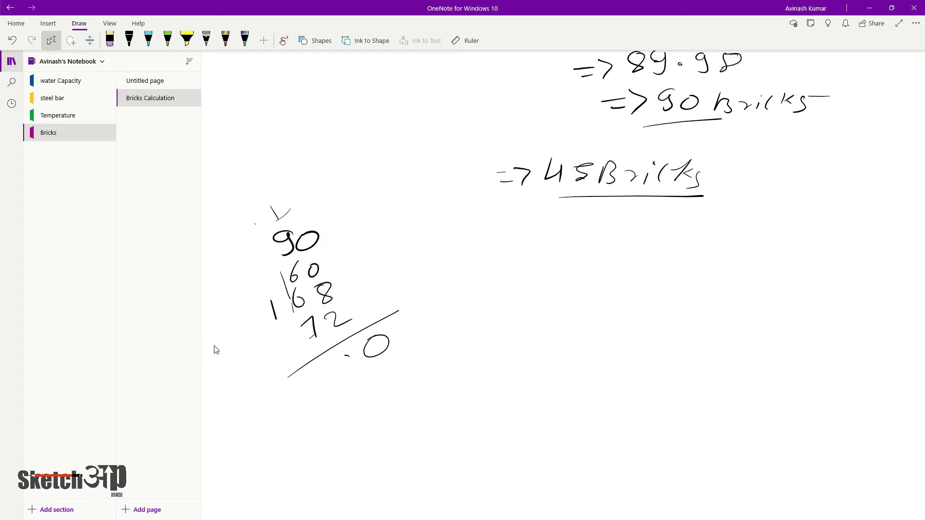
pyautogui.moveTo(346, 357)
pyautogui.mouseDown()
pyautogui.moveTo(344, 385)
pyautogui.moveTo(316, 390)
pyautogui.moveTo(417, 358)
pyautogui.mouseUp()
pyautogui.moveTo(299, 379); pyautogui.dragTo(314, 412)
pyautogui.moveTo(381, 322); pyautogui.dragTo(391, 370)
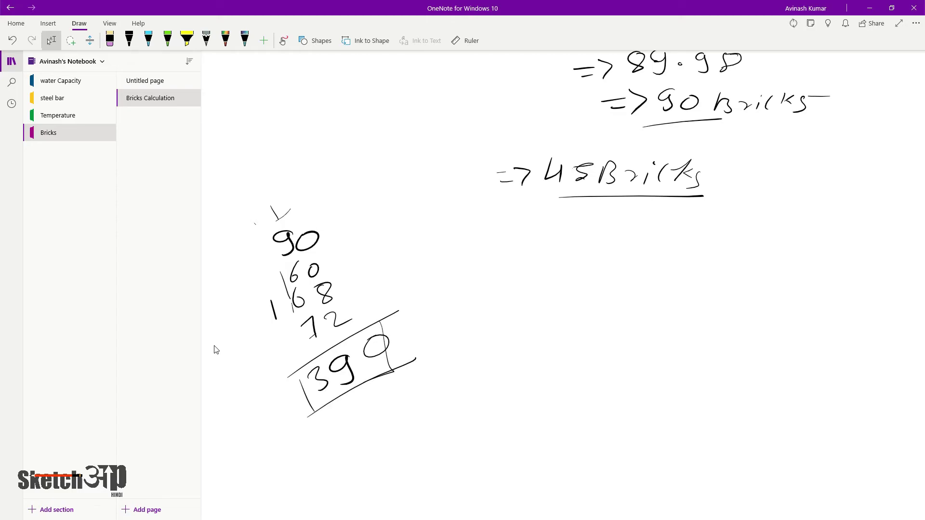
pyautogui.click(129, 40)
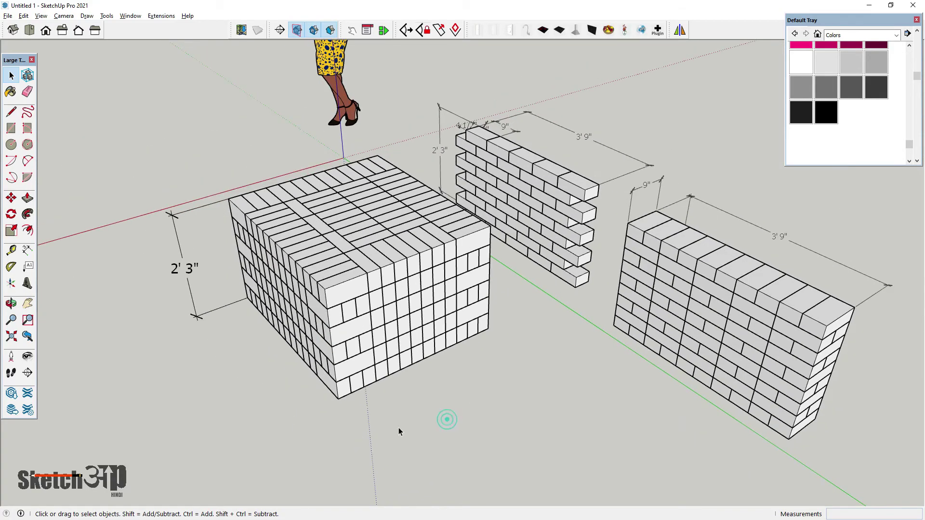
pyautogui.moveTo(398, 431)
pyautogui.mouseDown(button='middle')
pyautogui.moveTo(514, 423)
pyautogui.moveTo(254, 320)
pyautogui.moveTo(532, 324)
pyautogui.moveTo(319, 353)
pyautogui.moveTo(514, 301)
pyautogui.mouseUp(button='middle')
pyautogui.moveTo(557, 337)
pyautogui.mouseDown(button='middle')
pyautogui.moveTo(590, 299)
pyautogui.moveTo(587, 235)
pyautogui.moveTo(631, 252)
pyautogui.moveTo(558, 323)
pyautogui.mouseUp(button='middle')
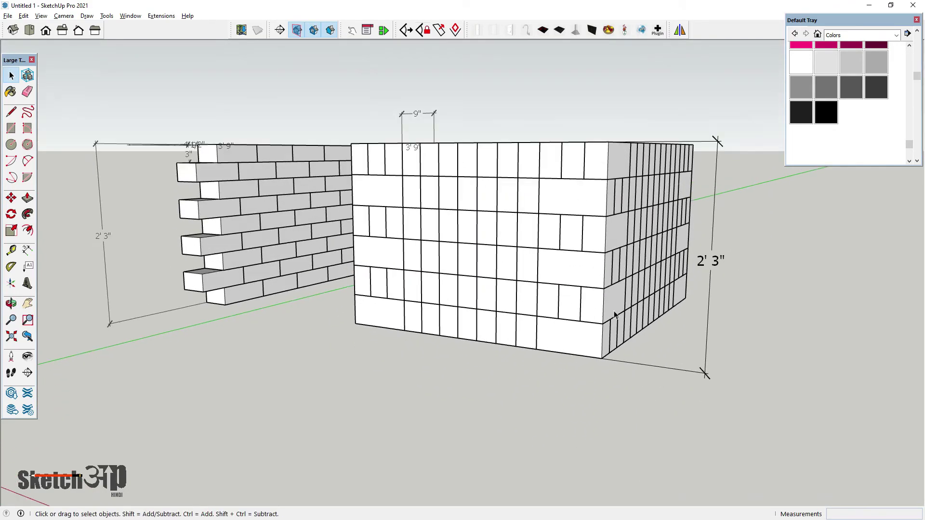
pyautogui.moveTo(399, 330)
pyautogui.mouseDown(button='middle')
pyautogui.moveTo(458, 324)
pyautogui.moveTo(430, 366)
pyautogui.moveTo(568, 241)
pyautogui.mouseUp(button='middle')
pyautogui.moveTo(687, 164)
pyautogui.mouseDown(button='middle')
pyautogui.moveTo(553, 227)
pyautogui.moveTo(594, 233)
pyautogui.mouseUp(button='middle')
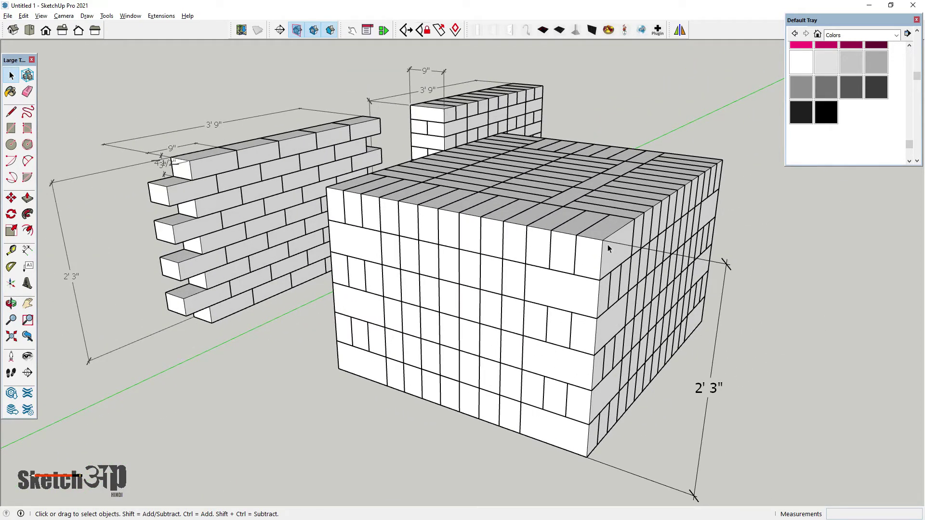
pyautogui.scroll(2, 610, 249)
pyautogui.click(589, 250)
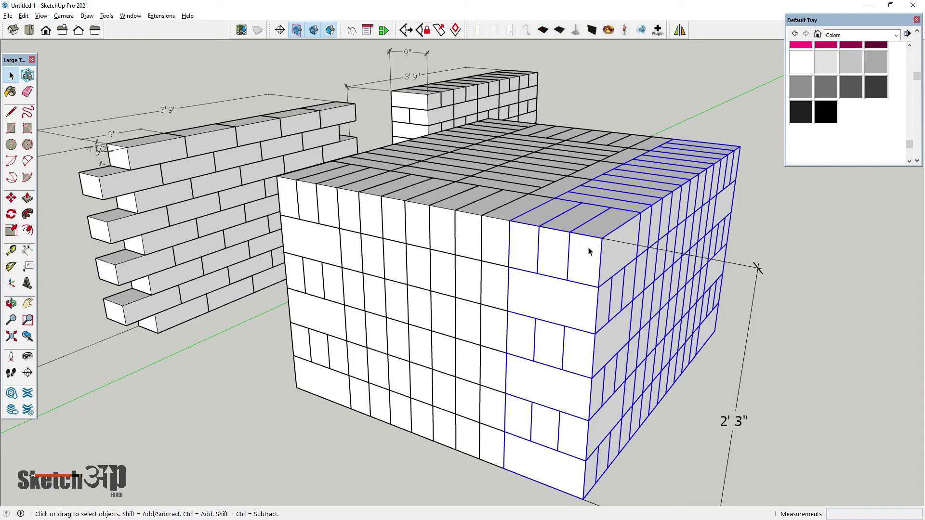
pyautogui.click(783, 243)
pyautogui.moveTo(593, 251)
pyautogui.mouseDown(button='middle')
pyautogui.moveTo(653, 313)
pyautogui.moveTo(576, 303)
pyautogui.moveTo(614, 426)
pyautogui.mouseUp(button='middle')
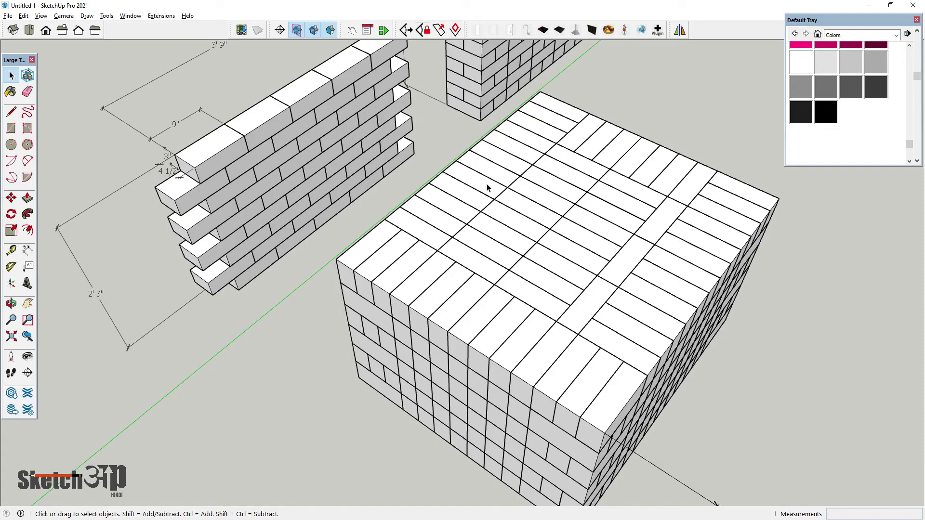
pyautogui.scroll(1, 498, 181)
pyautogui.scroll(1, 499, 179)
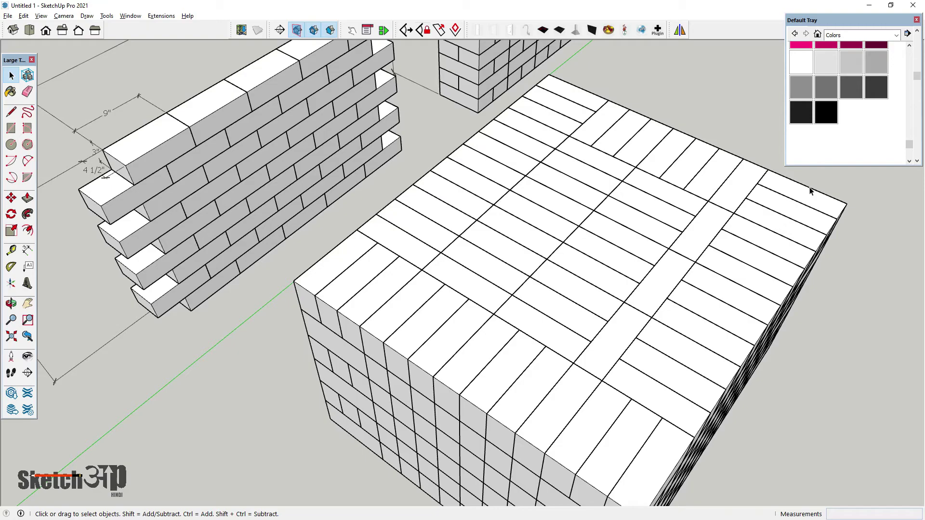
pyautogui.moveTo(729, 233); pyautogui.dragTo(654, 221, button='middle')
pyautogui.moveTo(602, 234)
pyautogui.mouseDown(button='middle')
pyautogui.moveTo(578, 212)
pyautogui.moveTo(597, 182)
pyautogui.mouseUp(button='middle')
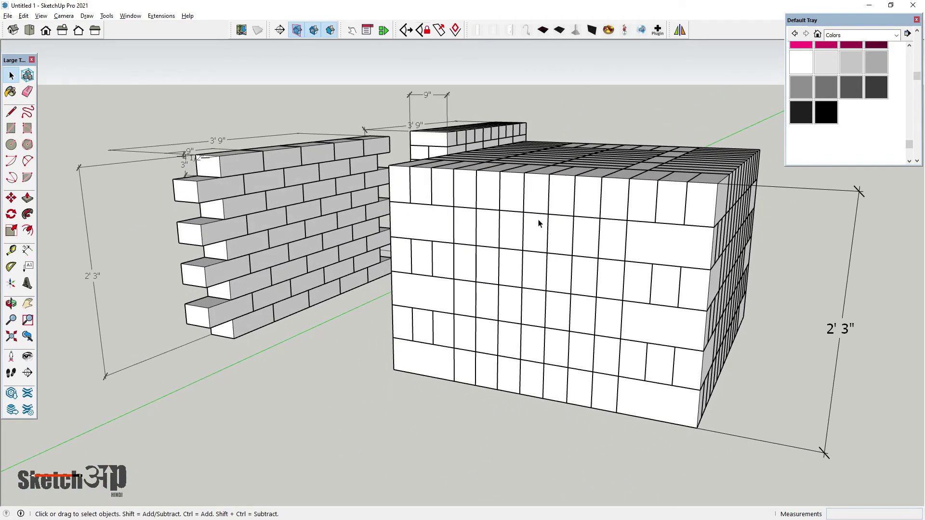
pyautogui.moveTo(540, 223); pyautogui.dragTo(647, 182, button='middle')
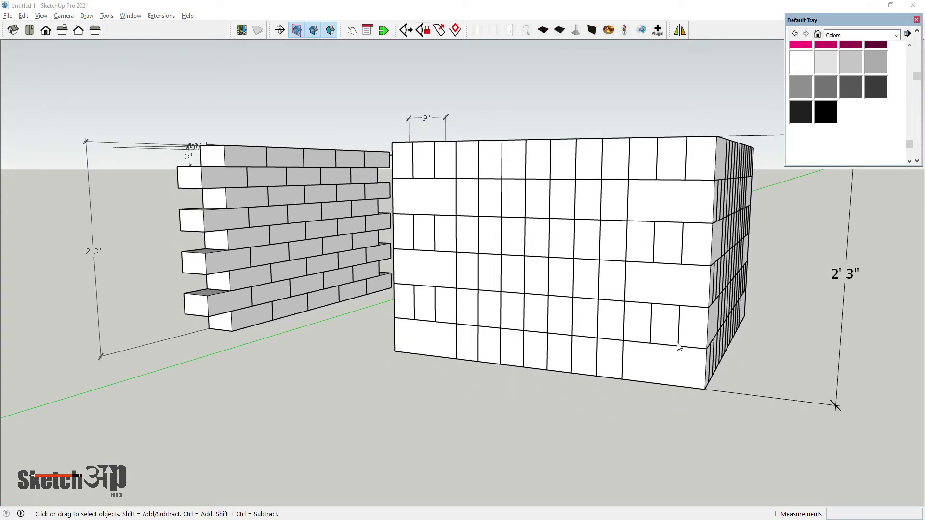
# Step: Write 65 × 6 beside the column, underline it, and box the 390 result
pyautogui.hotkey('alt', 'Tab')
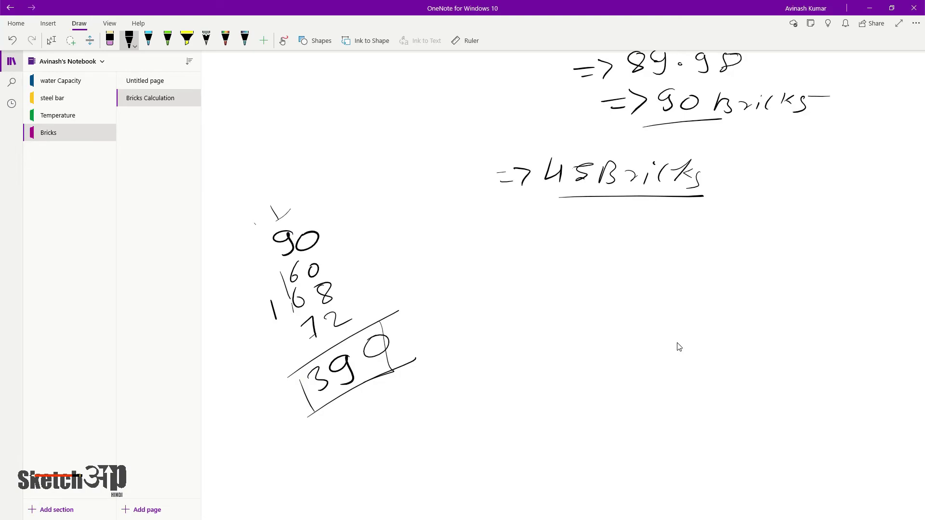
pyautogui.moveTo(476, 246)
pyautogui.mouseDown()
pyautogui.moveTo(467, 263)
pyautogui.moveTo(489, 268)
pyautogui.moveTo(474, 293)
pyautogui.mouseUp()
pyautogui.moveTo(471, 284)
pyautogui.mouseDown()
pyautogui.moveTo(536, 301)
pyautogui.moveTo(528, 317)
pyautogui.mouseUp()
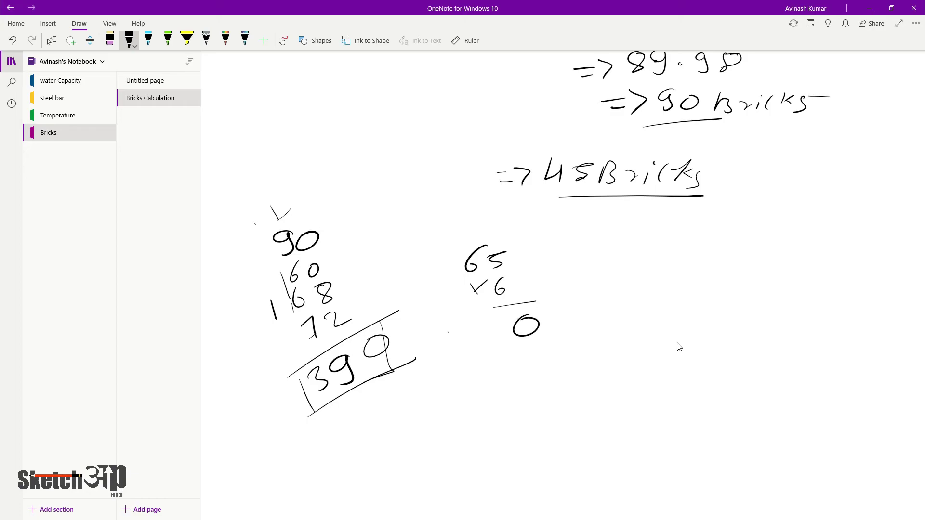
pyautogui.moveTo(449, 329); pyautogui.dragTo(482, 348)
pyautogui.moveTo(445, 374); pyautogui.dragTo(547, 348)
pyautogui.moveTo(441, 330)
pyautogui.mouseDown()
pyautogui.moveTo(540, 307)
pyautogui.moveTo(536, 357)
pyautogui.mouseUp()
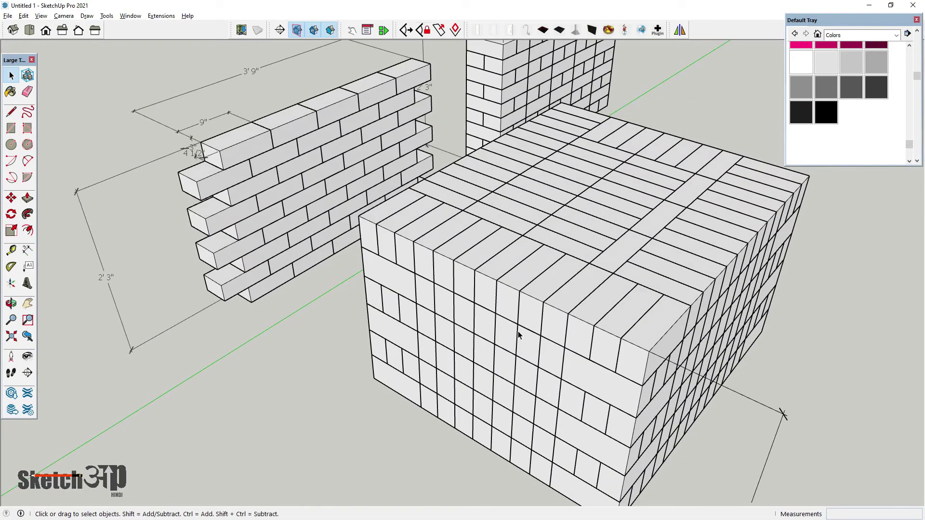
# Step: Orbit around the tiled brick block and try selecting its top course of bricks
pyautogui.scroll(-2, 519, 335)
pyautogui.moveTo(519, 335); pyautogui.dragTo(630, 275, button='middle')
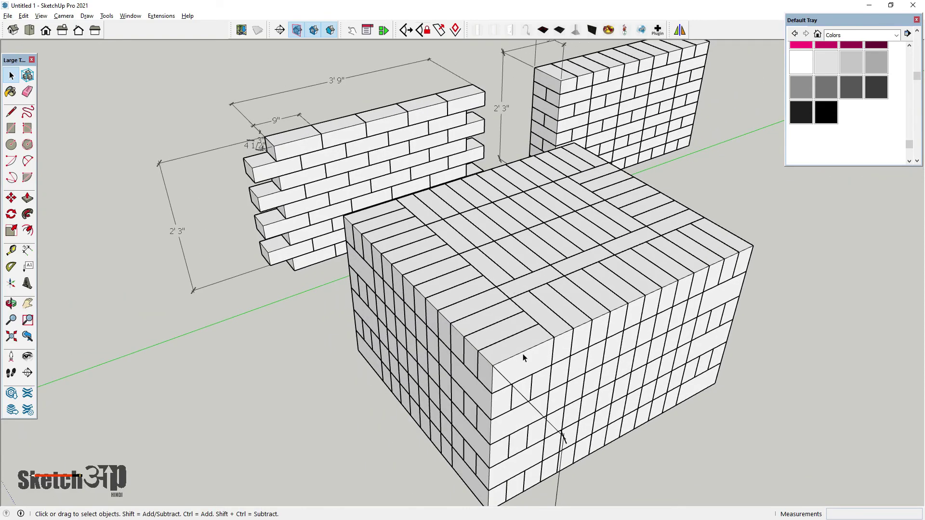
pyautogui.scroll(-2, 524, 357)
pyautogui.moveTo(527, 341); pyautogui.dragTo(359, 370, button='middle')
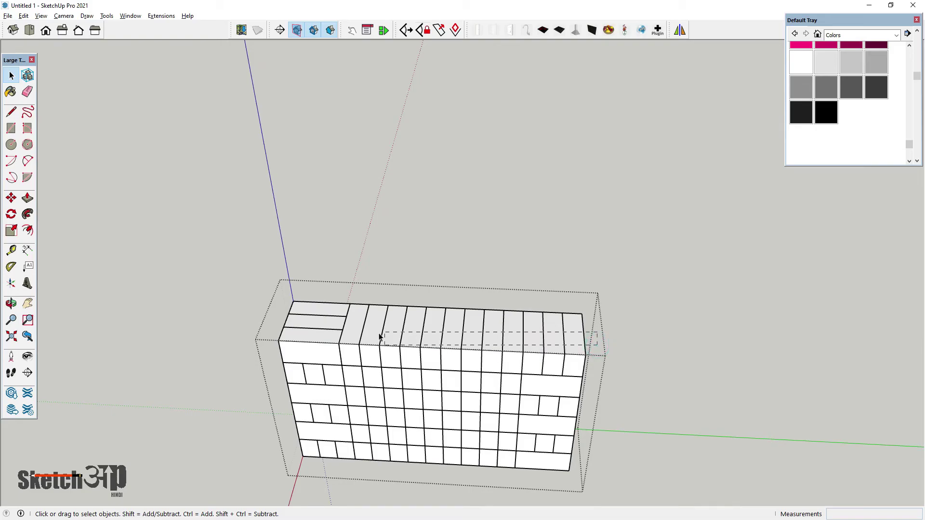
pyautogui.moveTo(353, 343); pyautogui.dragTo(354, 343)
pyautogui.moveTo(461, 331); pyautogui.dragTo(500, 238, button='middle')
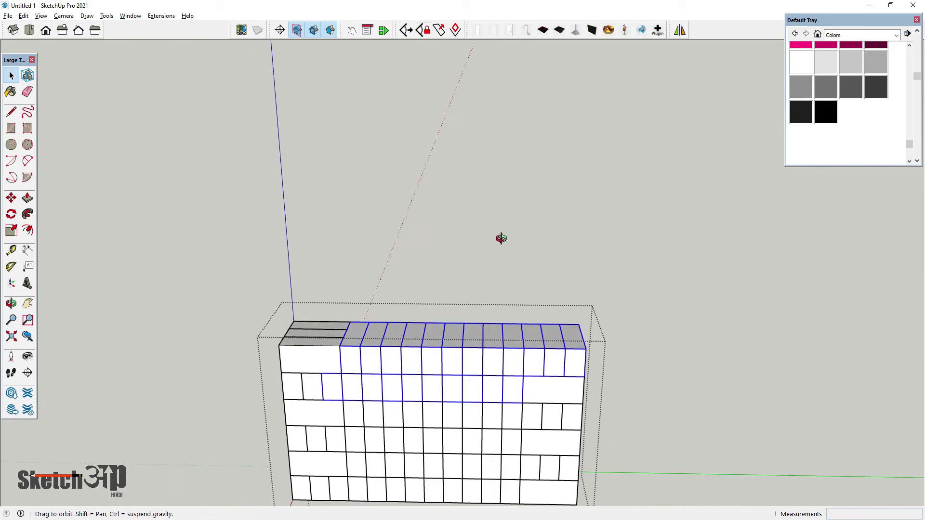
pyautogui.moveTo(617, 317); pyautogui.dragTo(344, 357)
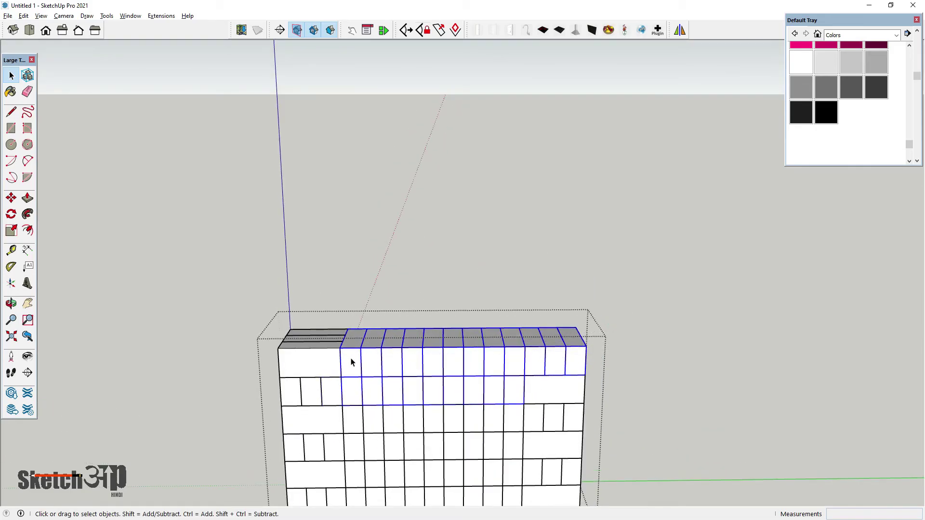
pyautogui.moveTo(486, 279); pyautogui.dragTo(467, 324, button='middle')
pyautogui.scroll(5, 483, 283)
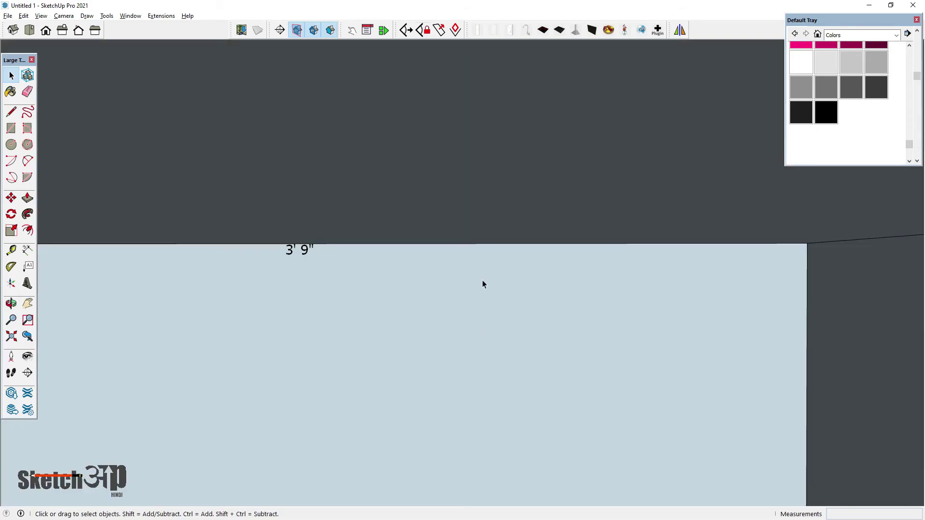
pyautogui.moveTo(483, 283); pyautogui.dragTo(388, 392, button='middle')
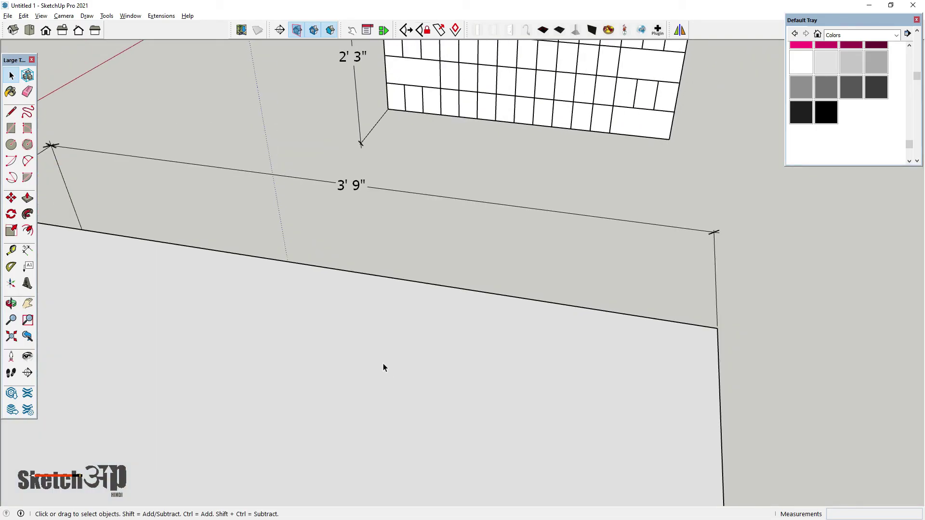
pyautogui.scroll(-3, 458, 200)
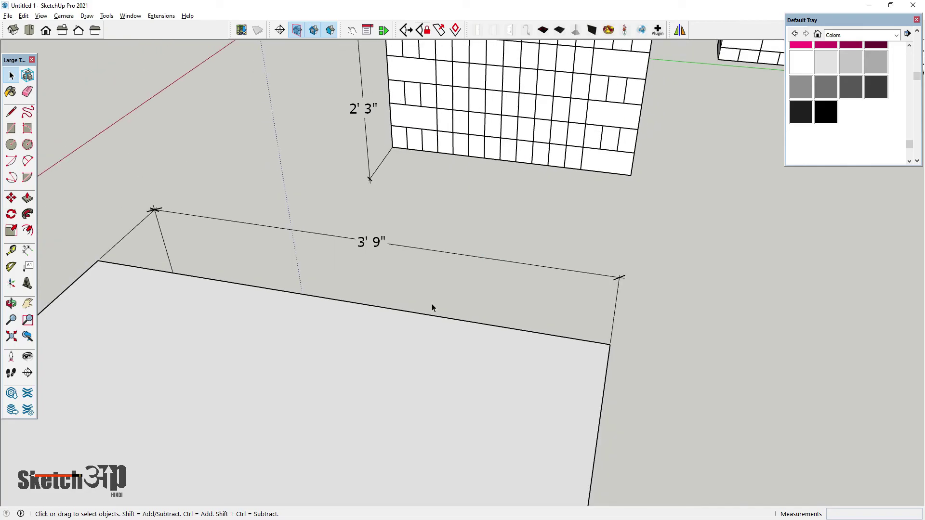
pyautogui.moveTo(432, 308)
pyautogui.mouseDown(button='middle')
pyautogui.moveTo(487, 303)
pyautogui.moveTo(496, 336)
pyautogui.moveTo(524, 192)
pyautogui.mouseUp(button='middle')
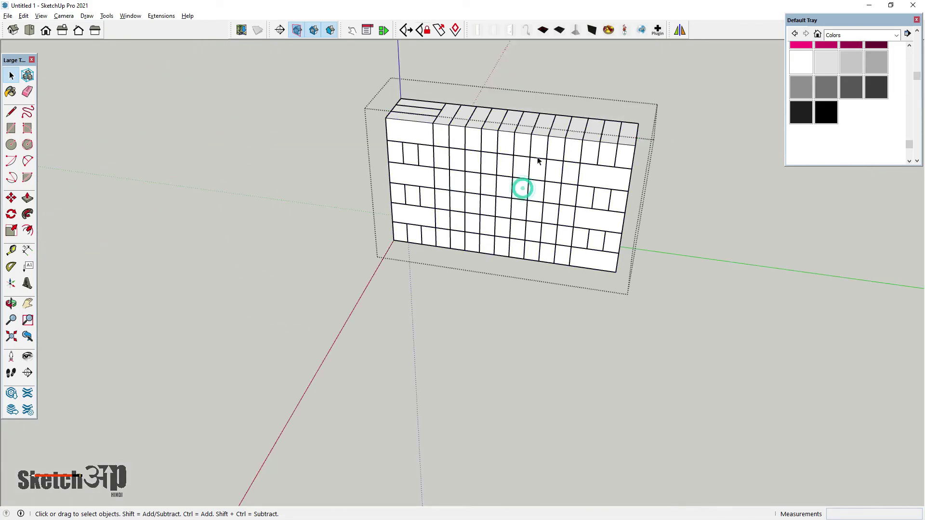
# Step: Inside the block group, delete the extra raised bricks along the top, then orbit to check
pyautogui.doubleClick(524, 192)
pyautogui.moveTo(692, 131); pyautogui.dragTo(496, 140)
pyautogui.press('Delete')
pyautogui.moveTo(497, 140)
pyautogui.mouseDown(button='middle')
pyautogui.moveTo(527, 96)
pyautogui.moveTo(518, 95)
pyautogui.mouseUp(button='middle')
pyautogui.press('Delete')
pyautogui.moveTo(516, 93); pyautogui.dragTo(400, 138)
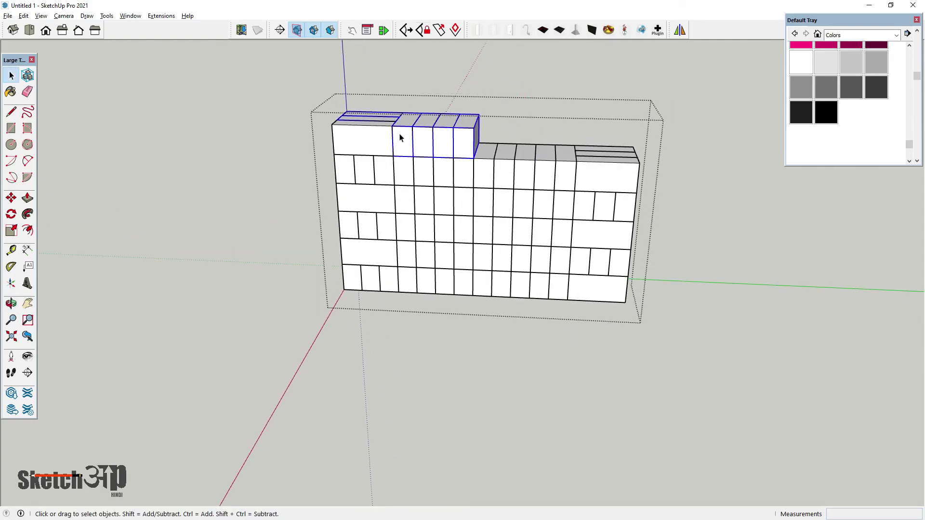
pyautogui.press('Delete')
pyautogui.click(380, 141)
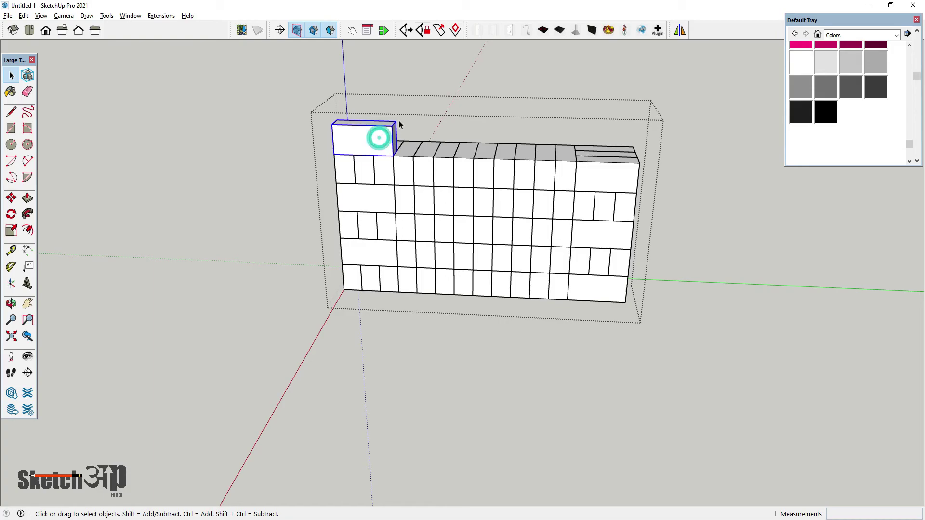
pyautogui.press('Delete')
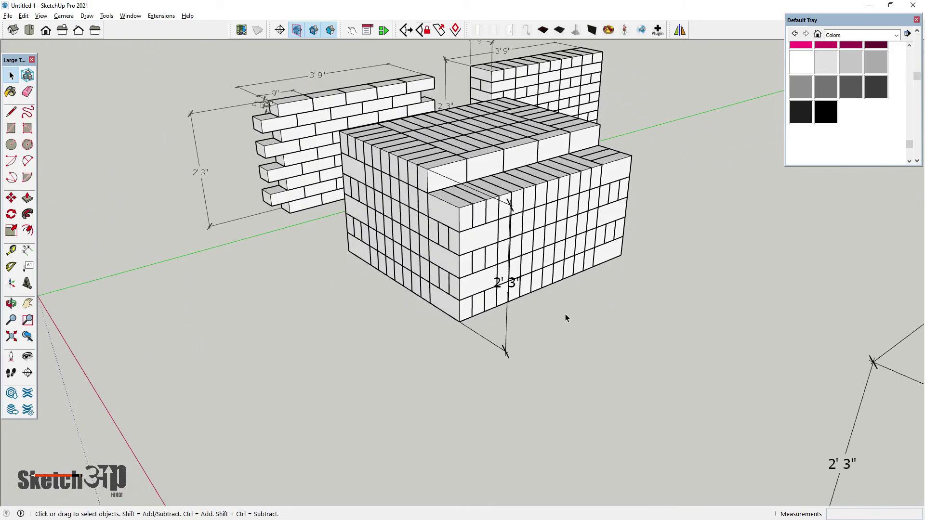
pyautogui.moveTo(465, 208)
pyautogui.mouseDown(button='middle')
pyautogui.moveTo(554, 192)
pyautogui.moveTo(517, 212)
pyautogui.mouseUp(button='middle')
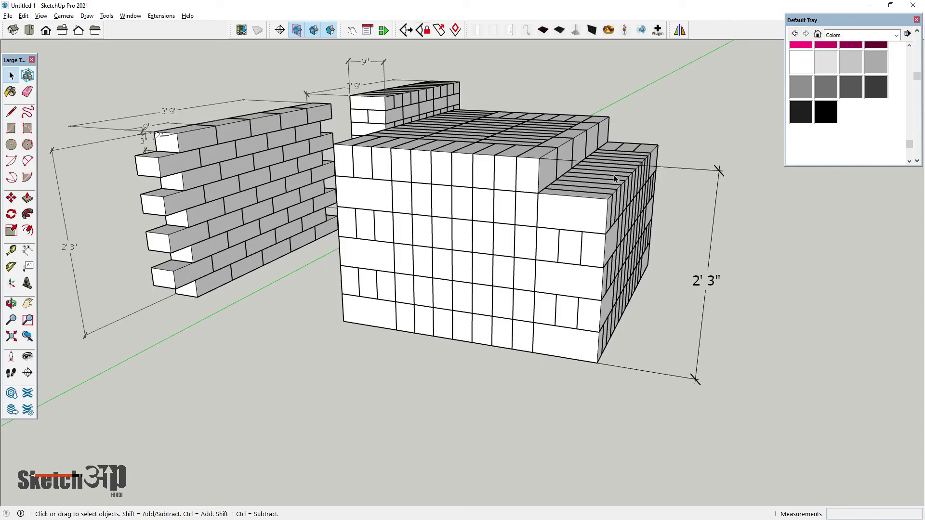
pyautogui.moveTo(649, 176)
pyautogui.mouseDown(button='middle')
pyautogui.moveTo(583, 243)
pyautogui.moveTo(425, 208)
pyautogui.mouseUp(button='middle')
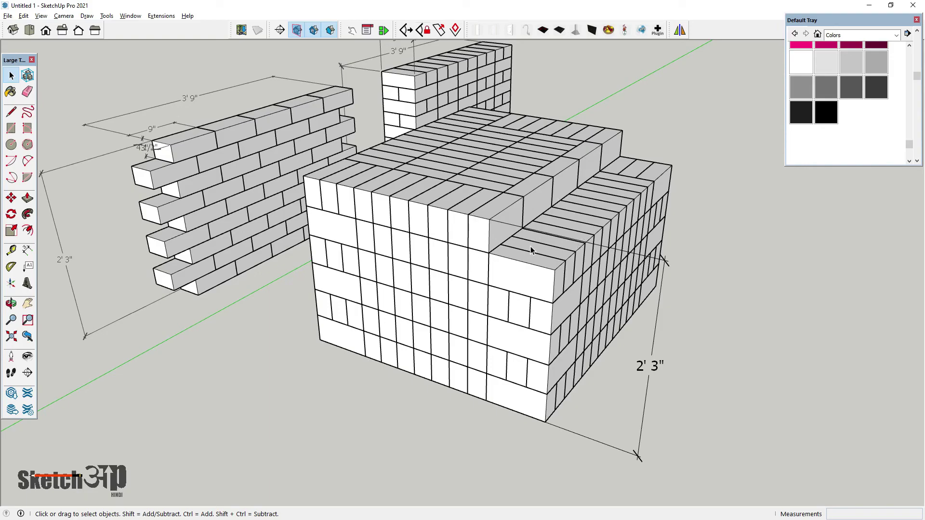
pyautogui.moveTo(531, 247)
pyautogui.mouseDown(button='middle')
pyautogui.moveTo(522, 253)
pyautogui.moveTo(574, 234)
pyautogui.moveTo(600, 205)
pyautogui.mouseUp(button='middle')
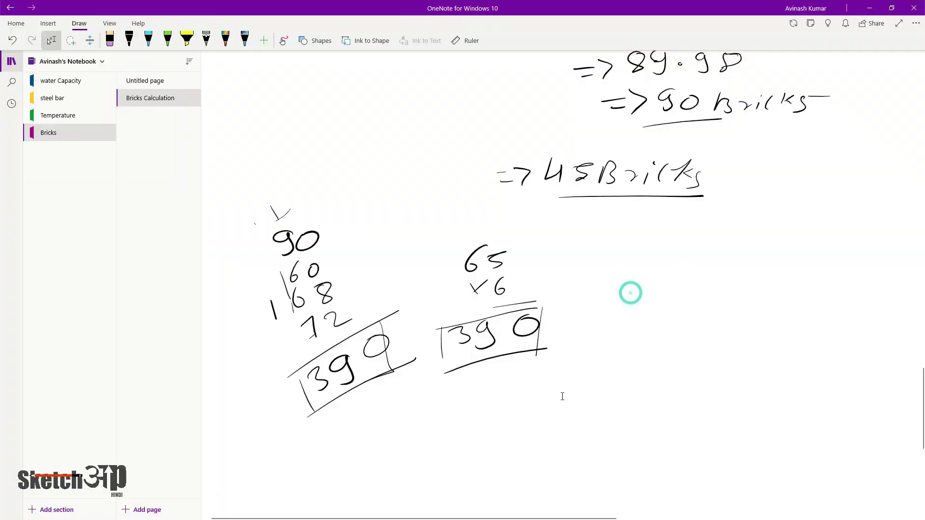
pyautogui.scroll(5, 563, 396)
pyautogui.scroll(5, 562, 396)
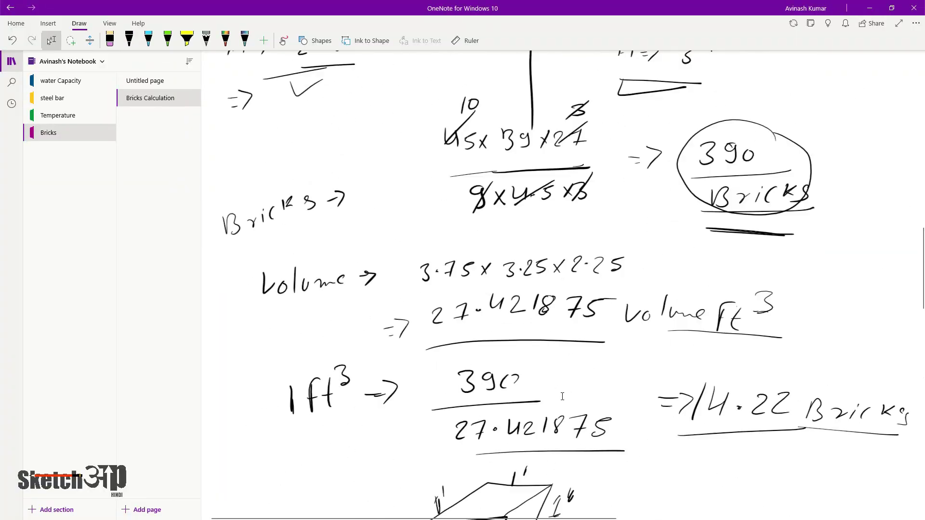
pyautogui.scroll(5, 562, 396)
pyautogui.scroll(5, 563, 397)
pyautogui.scroll(-2, 558, 331)
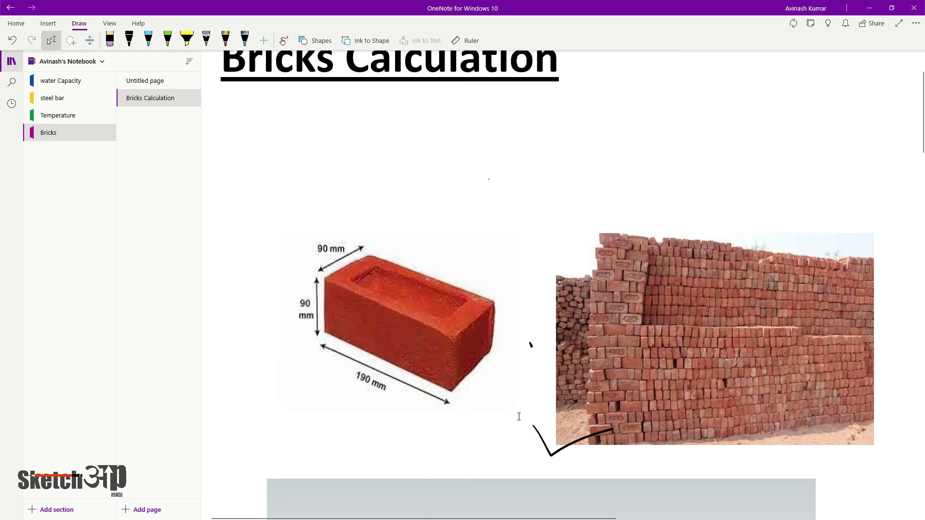
pyautogui.scroll(-5, 519, 417)
pyautogui.scroll(-5, 515, 414)
pyautogui.scroll(5, 510, 413)
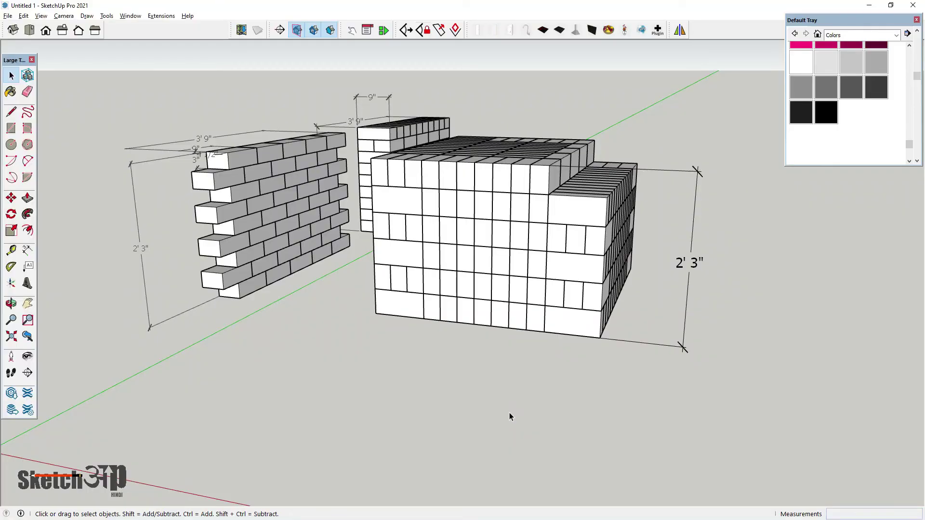
# Step: Orbit above the brick walls and open the right-hand brick wall group for editing
pyautogui.moveTo(496, 393)
pyautogui.mouseDown(button='middle')
pyautogui.moveTo(506, 364)
pyautogui.moveTo(444, 382)
pyautogui.moveTo(341, 378)
pyautogui.mouseUp(button='middle')
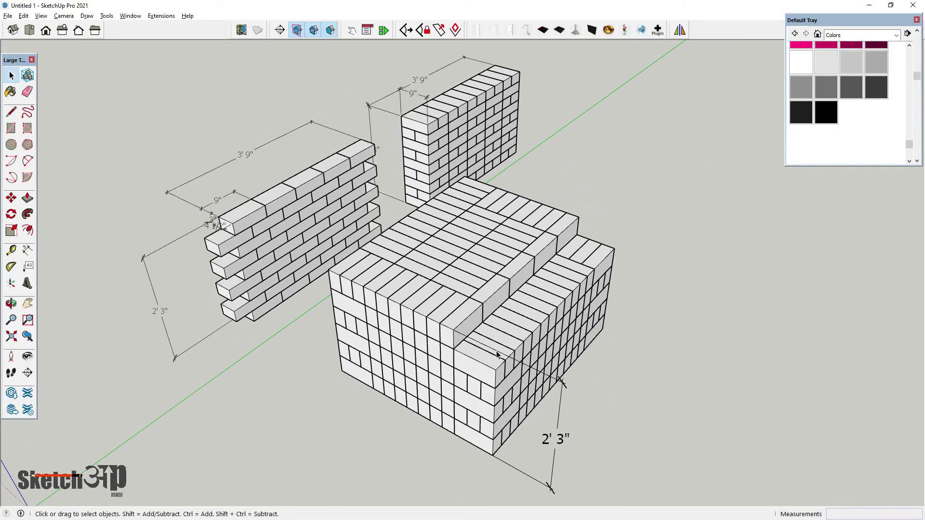
pyautogui.click(539, 385)
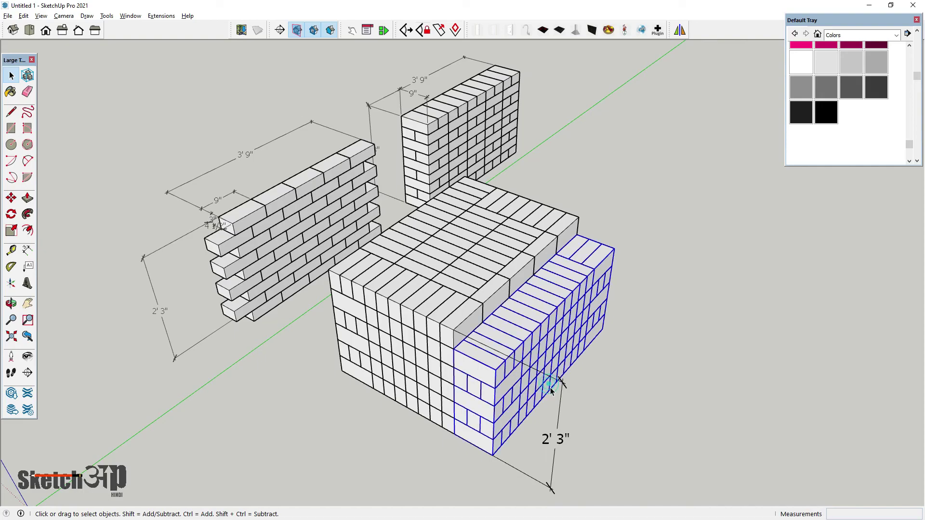
pyautogui.click(516, 382)
pyautogui.click(594, 392)
pyautogui.doubleClick(513, 395)
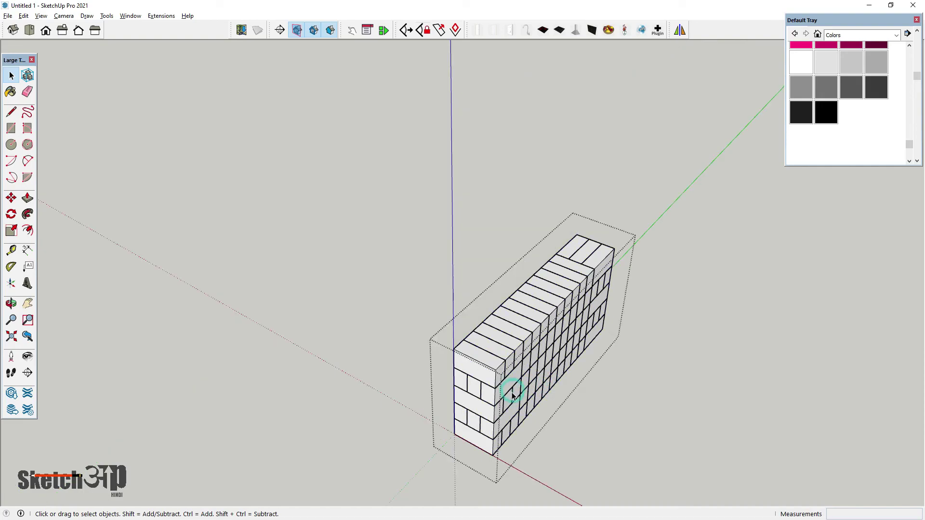
pyautogui.moveTo(513, 395); pyautogui.dragTo(520, 369, button='middle')
pyautogui.doubleClick(518, 368)
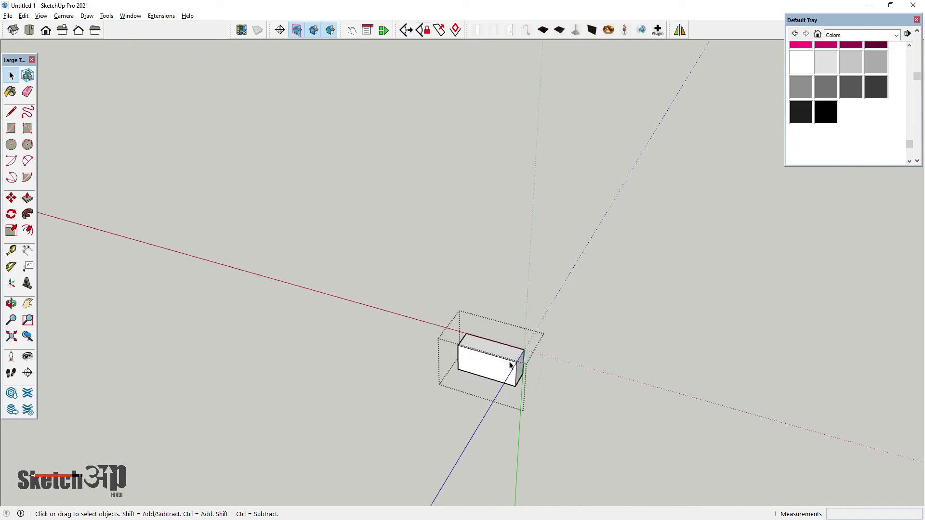
pyautogui.click(615, 378)
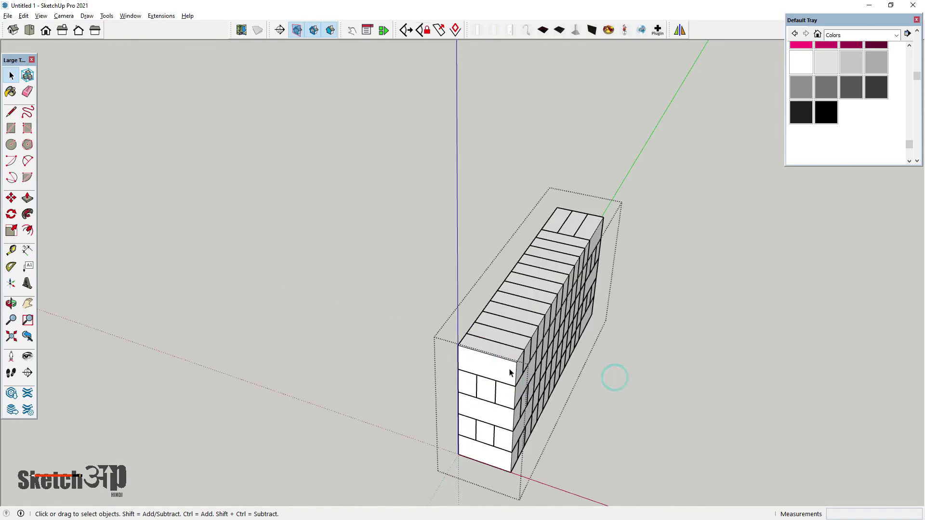
# Step: Select the top corner brick, show its 121.5 in³ volume in Entity Info, then select the white box
pyautogui.click(484, 356)
pyautogui.moveTo(481, 352); pyautogui.dragTo(487, 365, button='middle')
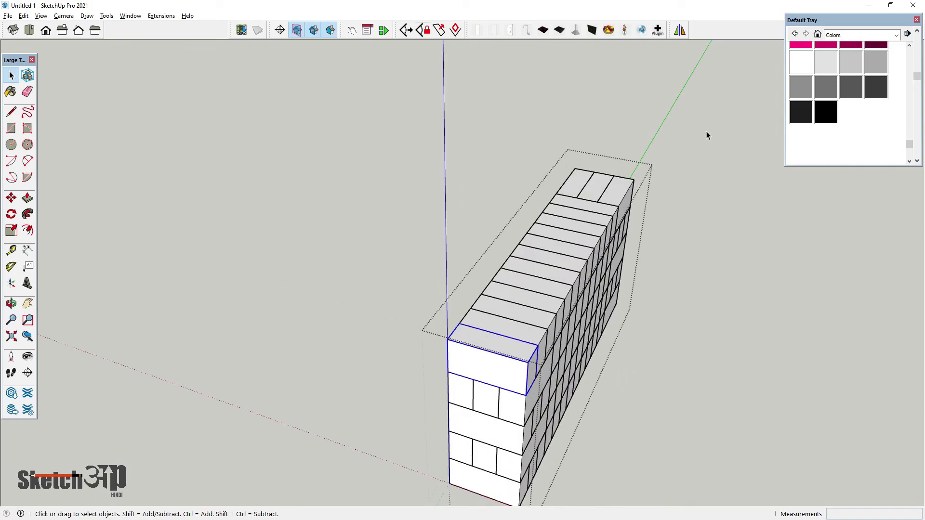
pyautogui.scroll(5, 820, 62)
pyautogui.scroll(3, 819, 62)
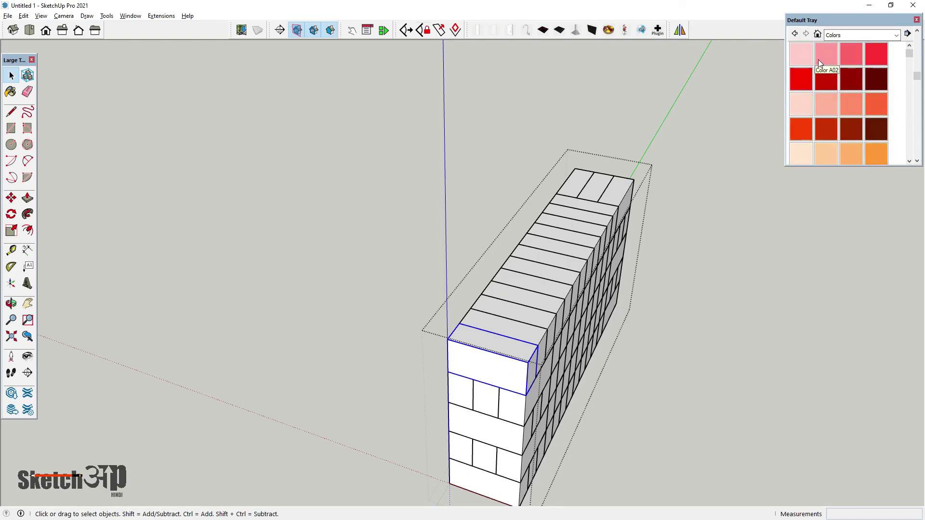
pyautogui.scroll(2, 818, 59)
pyautogui.click(800, 29)
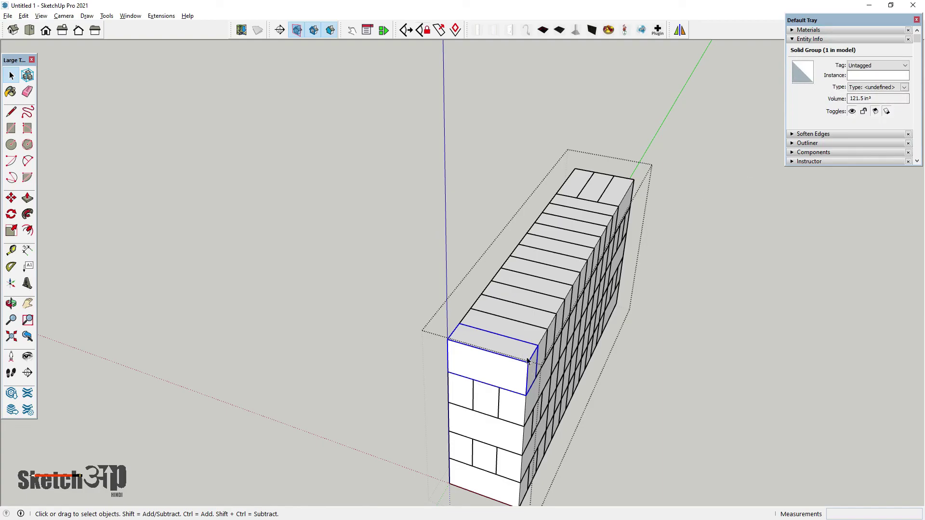
pyautogui.scroll(-10, 536, 318)
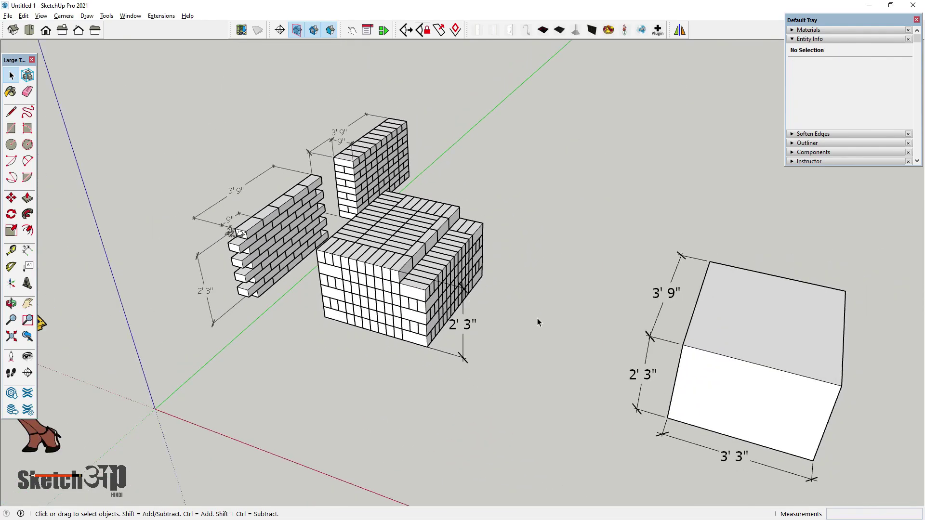
pyautogui.click(679, 321)
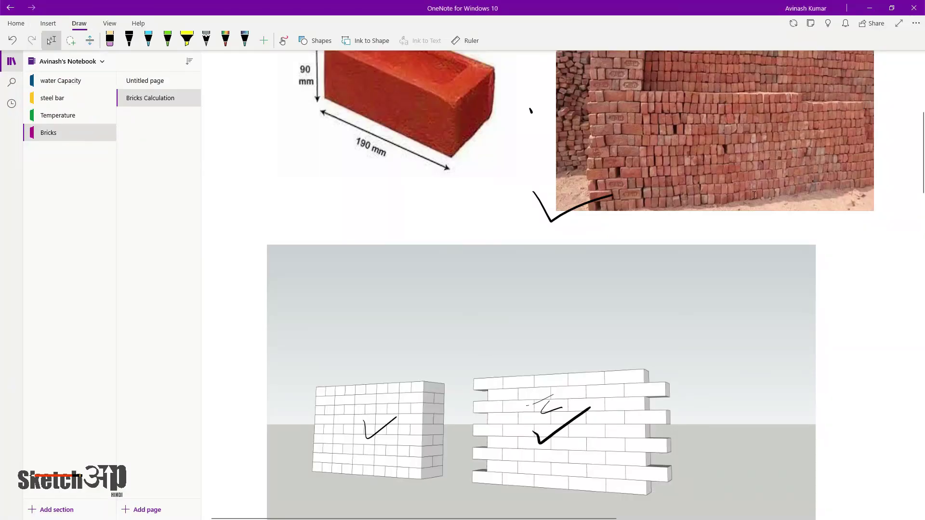
pyautogui.scroll(-3, 689, 258)
pyautogui.scroll(-2, 654, 267)
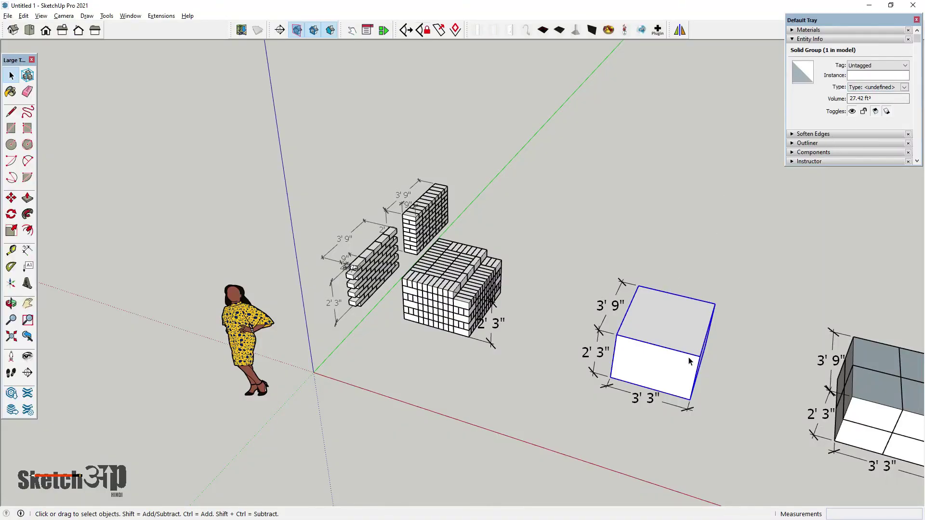
# Step: Orbit to the solid box's right side, check its 27.42 ft³ volume, then deselect it
pyautogui.scroll(2, 689, 362)
pyautogui.moveTo(623, 284); pyautogui.dragTo(523, 304, button='middle')
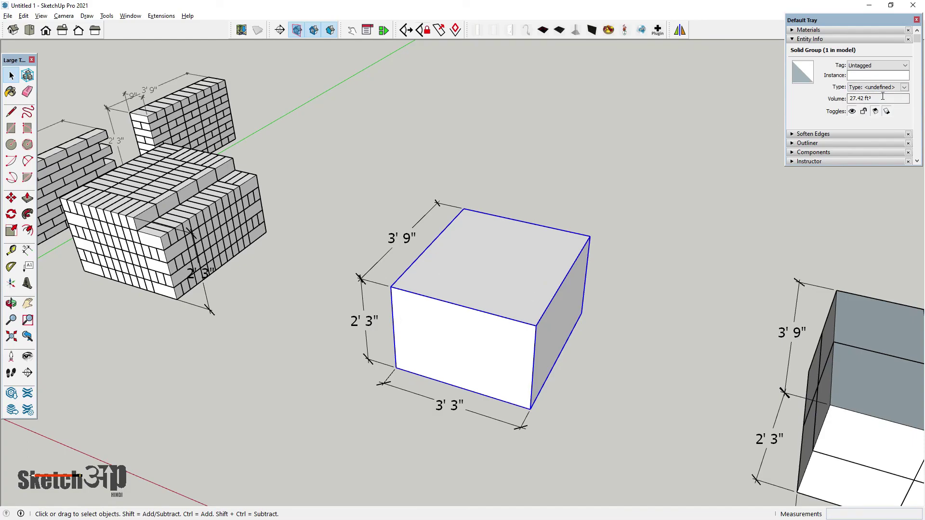
pyautogui.click(589, 202)
pyautogui.scroll(-2, 291, 281)
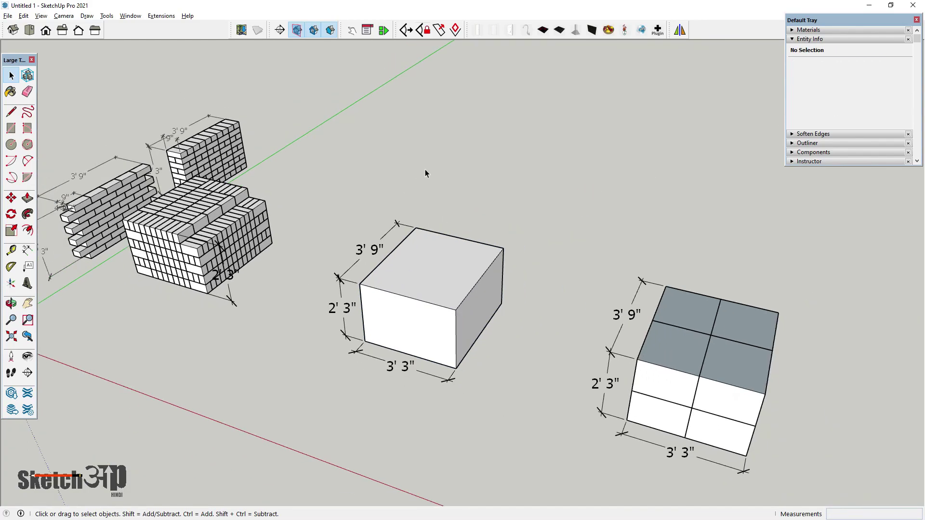